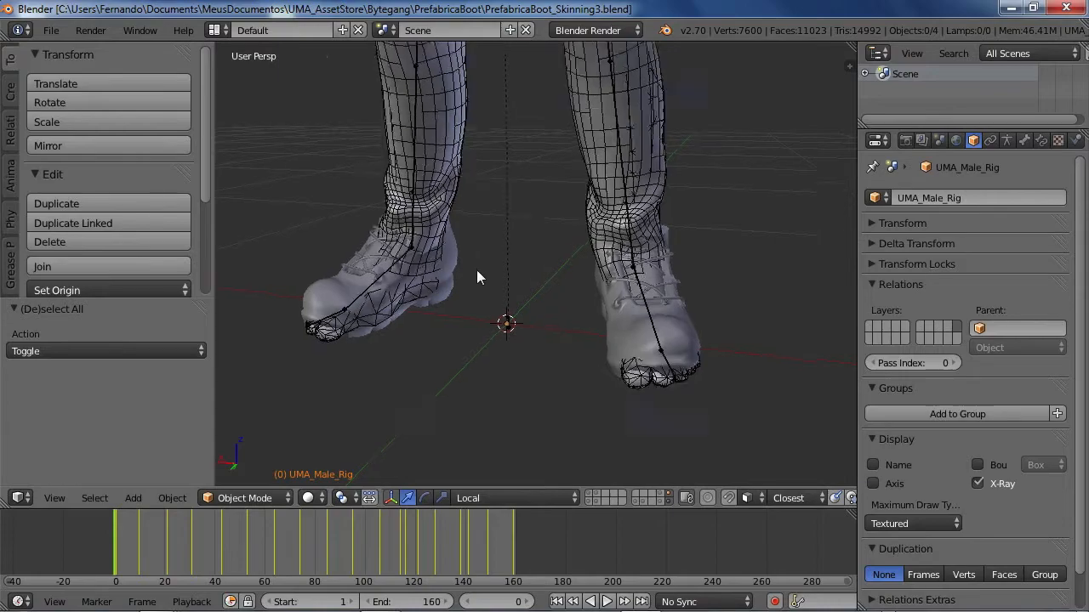
# Step: Select the Boot mesh and examine how the boots fit around the feet, toes and trouser legs from several angles
pyautogui.keyDown('shift'); pyautogui.moveTo(458, 298); pyautogui.dragTo(598, 296, button='middle'); pyautogui.keyUp('shift')
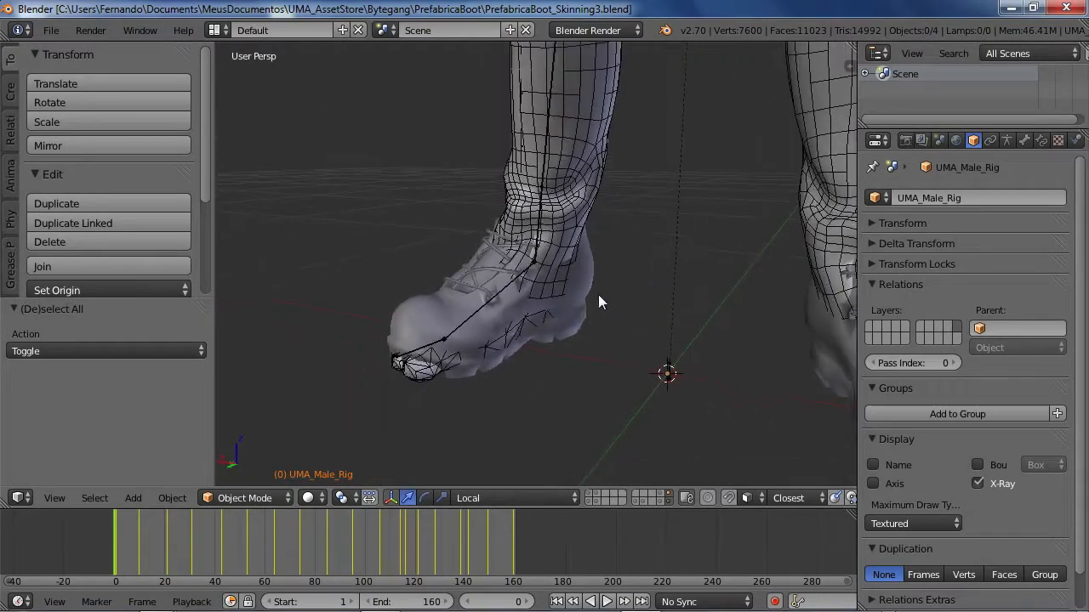
pyautogui.scroll(2, 599, 298)
pyautogui.moveTo(506, 265); pyautogui.dragTo(610, 309, button='middle')
pyautogui.scroll(-2, 537, 299)
pyautogui.keyDown('shift'); pyautogui.moveTo(536, 301); pyautogui.dragTo(640, 306, button='middle'); pyautogui.keyUp('shift')
pyautogui.moveTo(558, 310); pyautogui.dragTo(593, 324, button='middle')
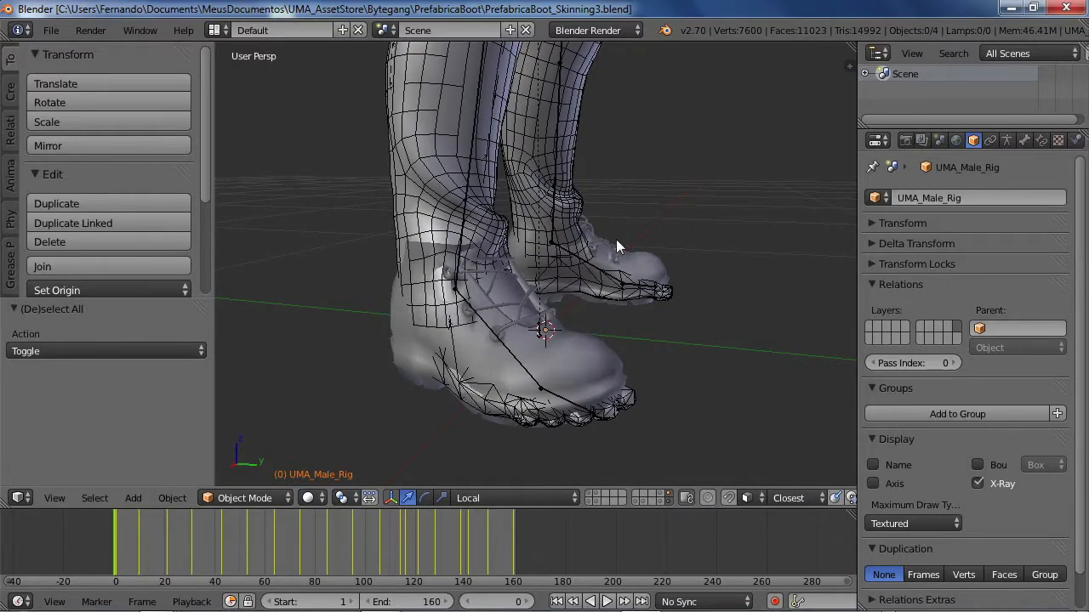
pyautogui.moveTo(616, 289); pyautogui.dragTo(480, 293, button='middle')
pyautogui.rightClick(452, 296)
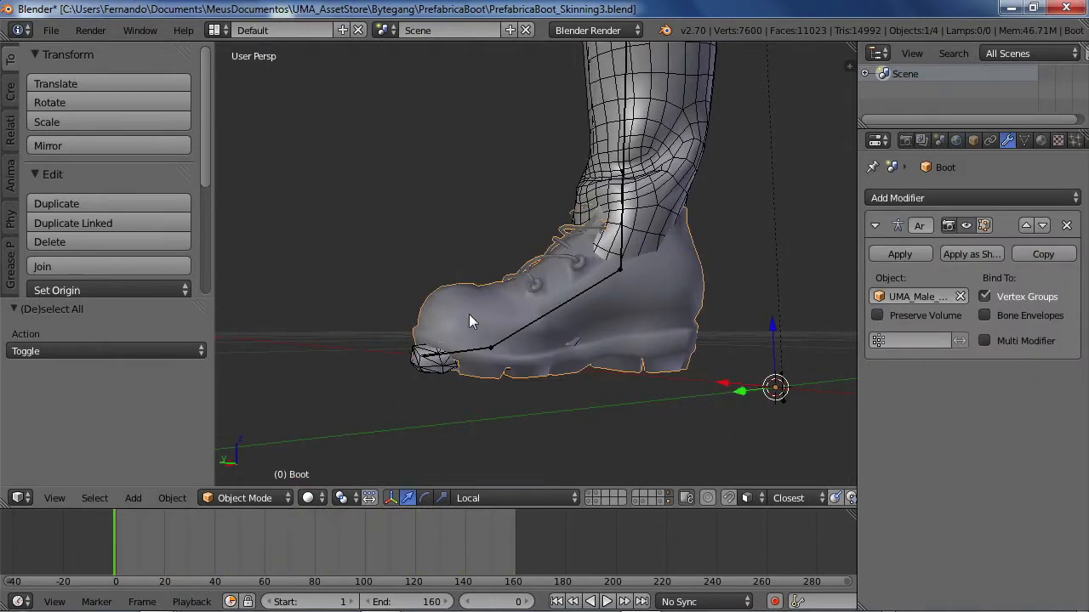
pyautogui.moveTo(487, 302); pyautogui.dragTo(444, 298, button='middle')
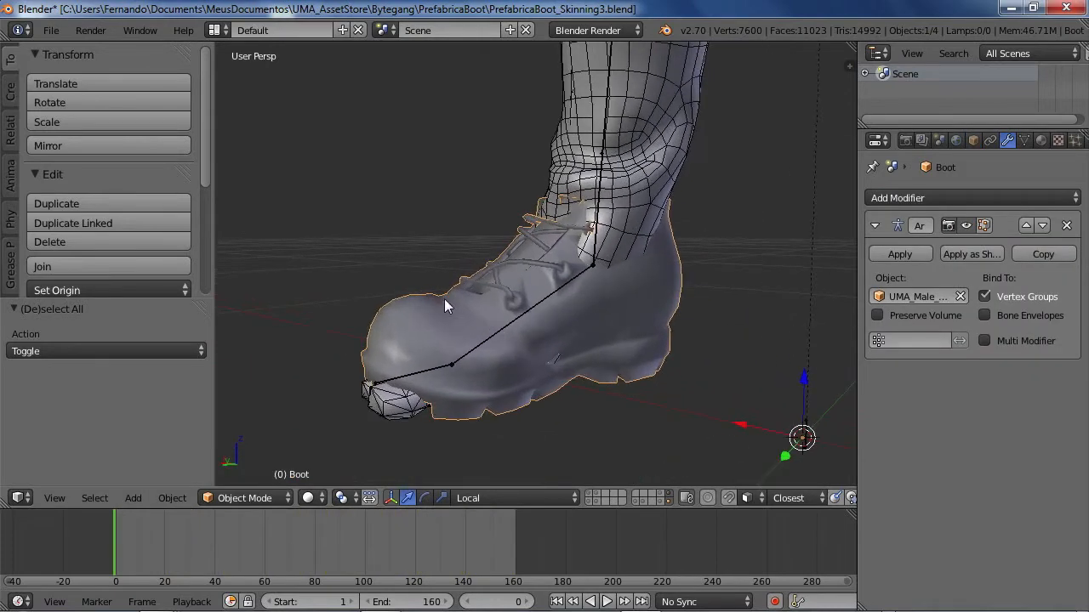
pyautogui.moveTo(384, 419); pyautogui.dragTo(756, 269, button='middle')
pyautogui.moveTo(667, 225); pyautogui.dragTo(514, 299, button='middle')
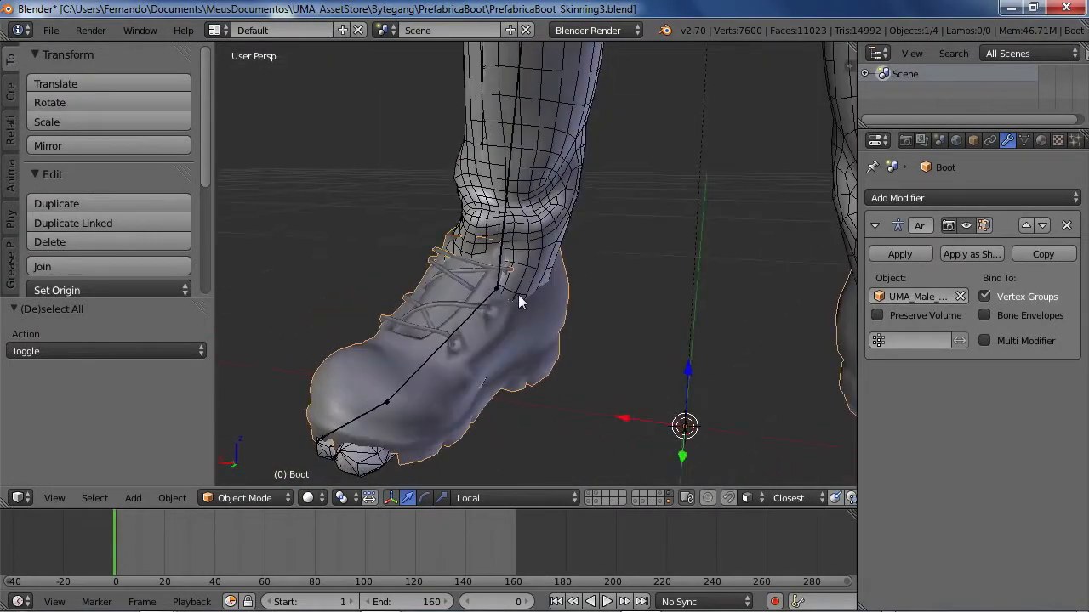
pyautogui.moveTo(550, 268); pyautogui.dragTo(423, 266, button='middle')
# Step: Select the MaleJeans01 and Boot meshes in turn to tell them apart, and clear the selection
pyautogui.press('a')
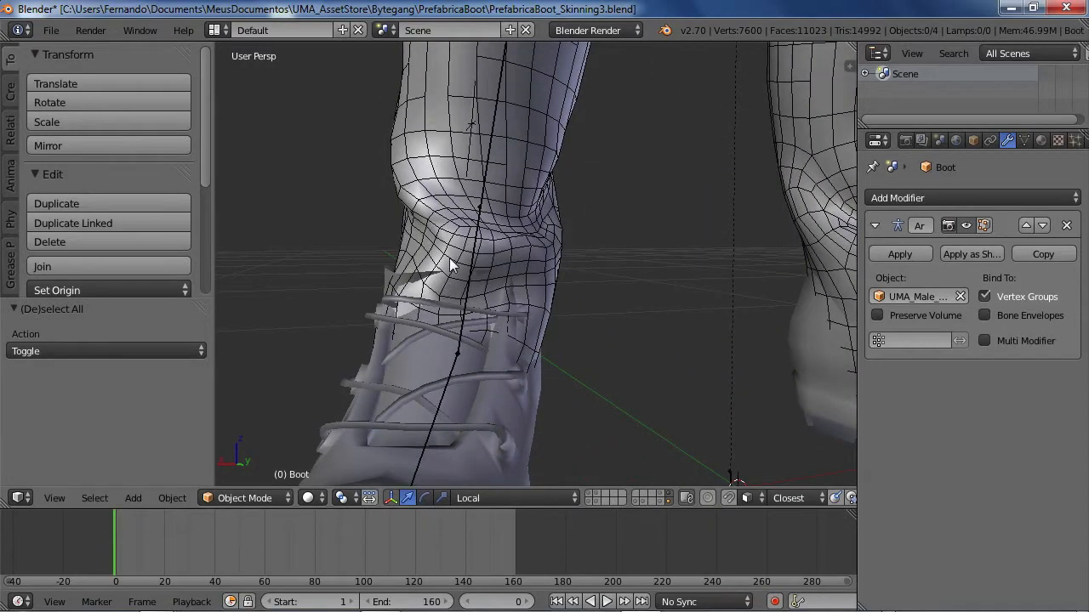
pyautogui.rightClick(434, 194)
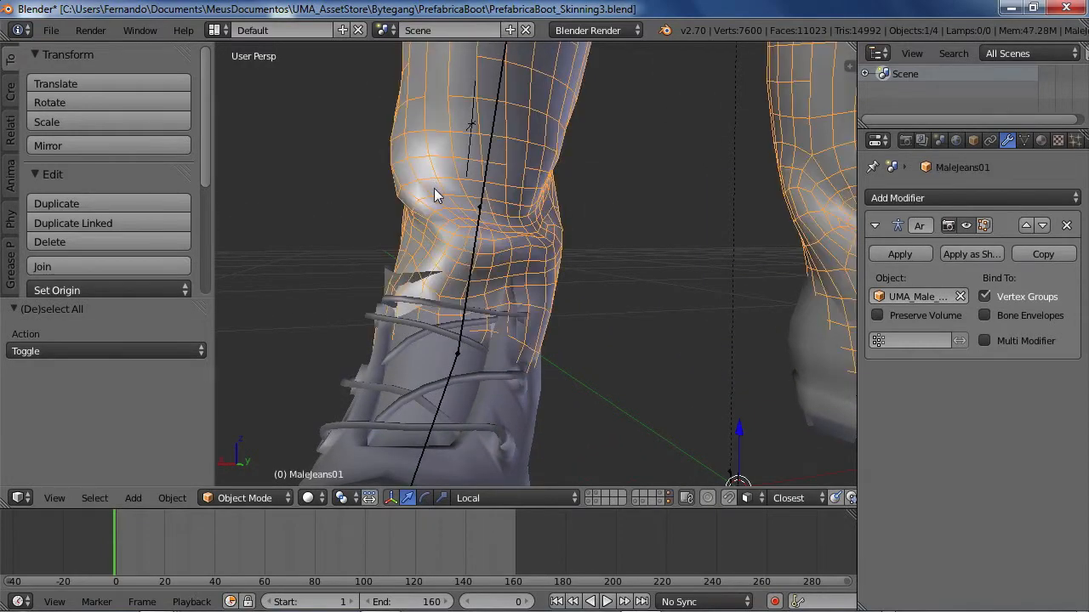
pyautogui.rightClick(377, 366)
pyautogui.moveTo(396, 373); pyautogui.dragTo(425, 267, button='middle')
pyautogui.scroll(-4, 467, 392)
pyautogui.press('a')
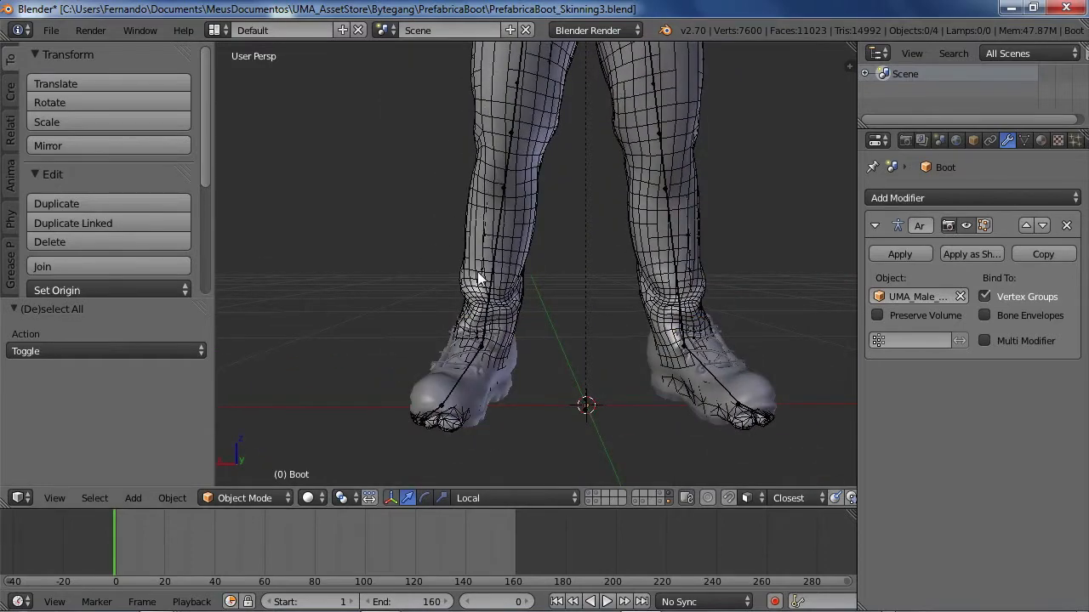
# Step: Select the Boot mesh and examine where the jeans cuff overlaps the boot's collar, laces and heel
pyautogui.scroll(4, 479, 267)
pyautogui.keyDown('shift'); pyautogui.moveTo(488, 242); pyautogui.dragTo(624, 282, button='middle'); pyautogui.keyUp('shift')
pyautogui.rightClick(610, 293)
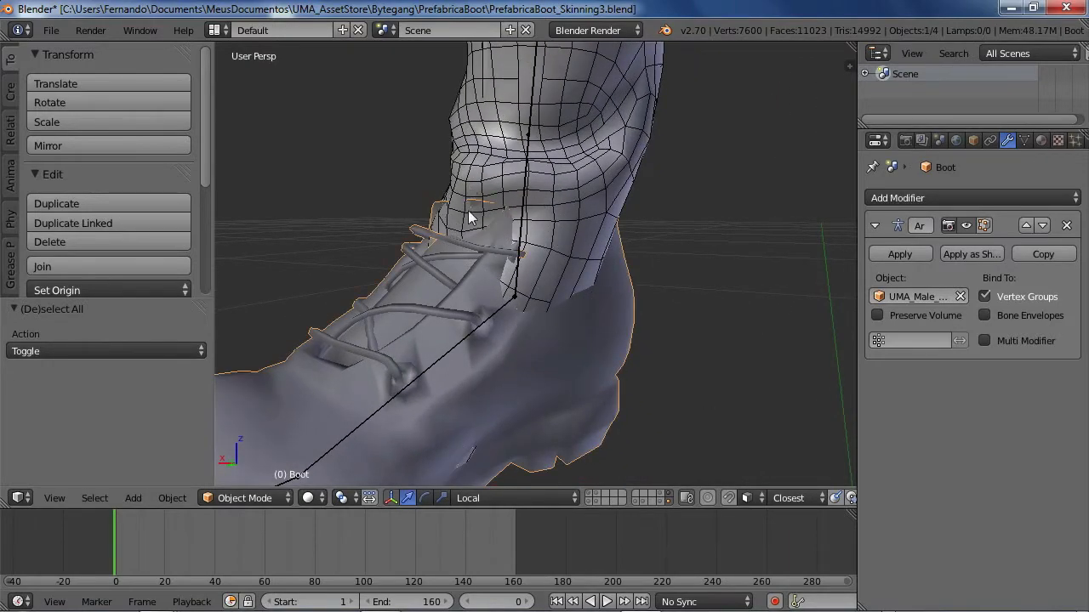
pyautogui.moveTo(535, 318); pyautogui.dragTo(442, 302, button='middle')
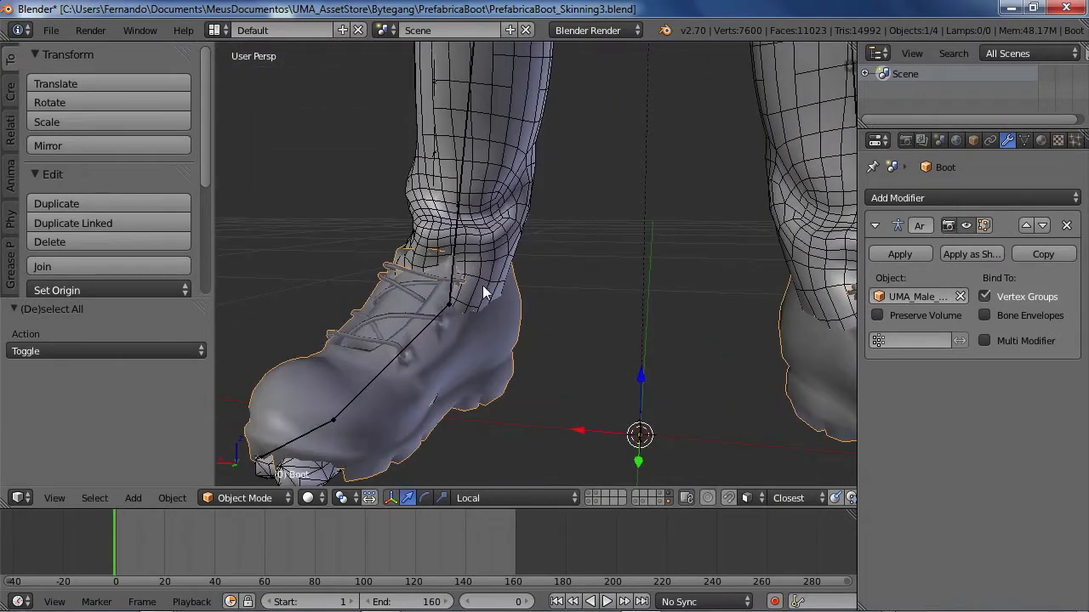
pyautogui.scroll(2, 500, 236)
pyautogui.keyDown('shift'); pyautogui.moveTo(502, 279); pyautogui.dragTo(539, 295, button='middle'); pyautogui.keyUp('shift')
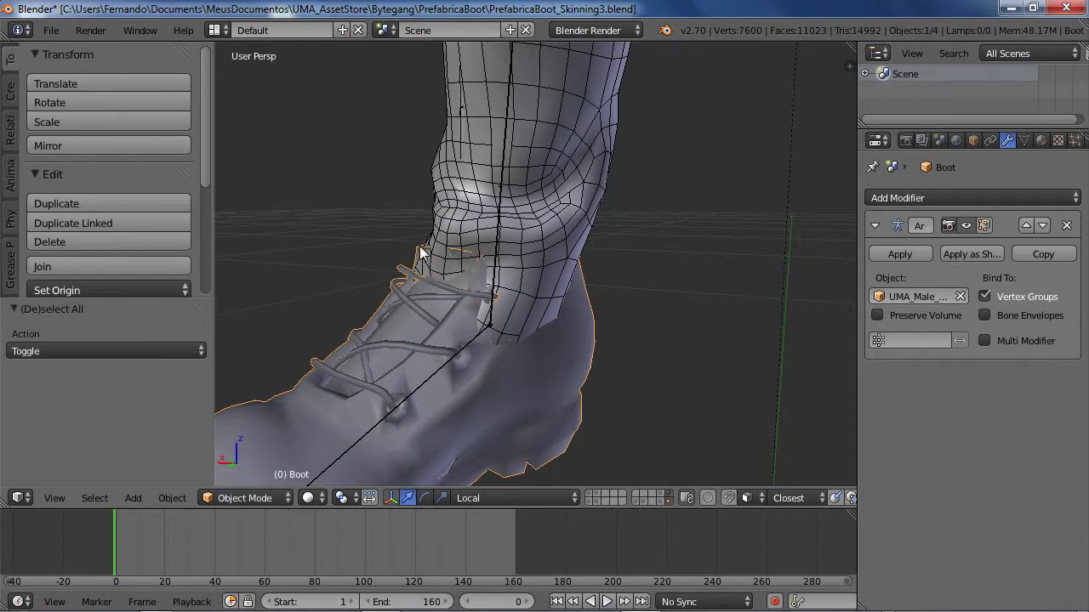
pyautogui.moveTo(576, 246); pyautogui.dragTo(483, 253, button='middle')
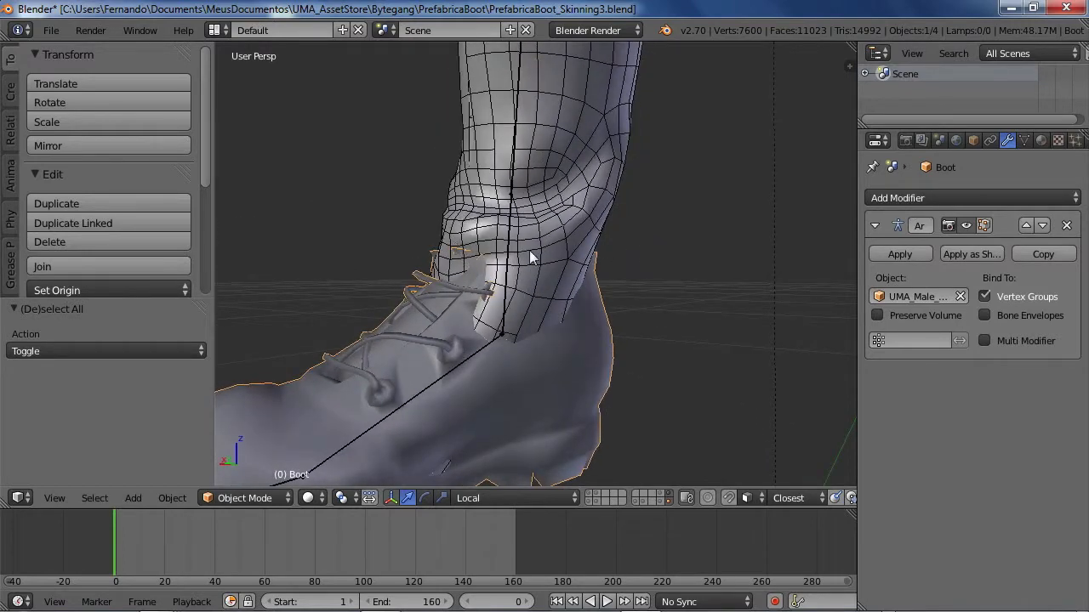
pyautogui.moveTo(432, 244); pyautogui.dragTo(472, 329, button='middle')
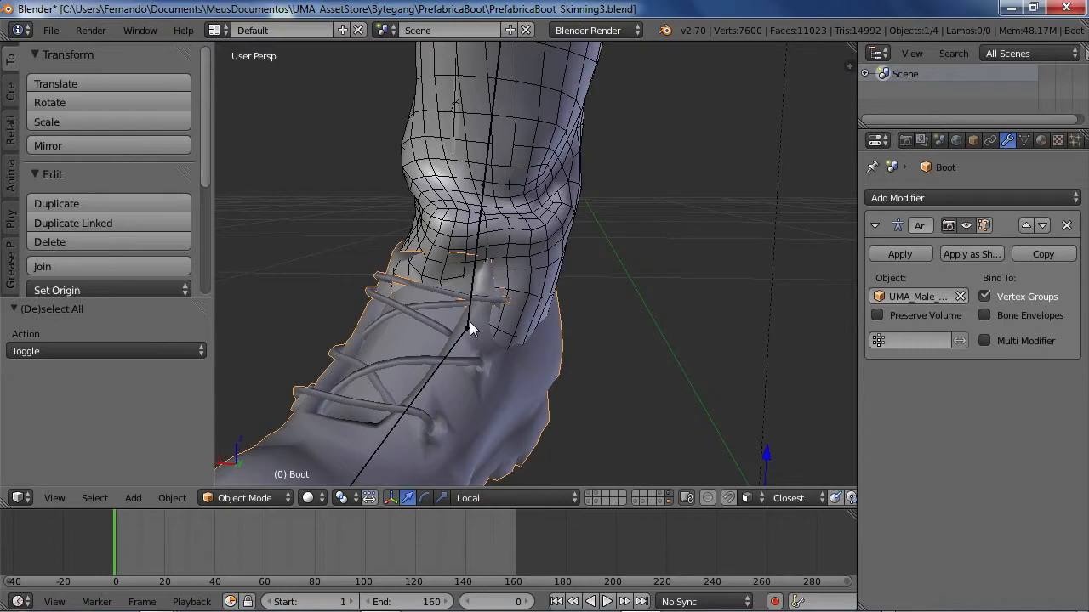
pyautogui.moveTo(587, 304); pyautogui.dragTo(610, 352, button='middle')
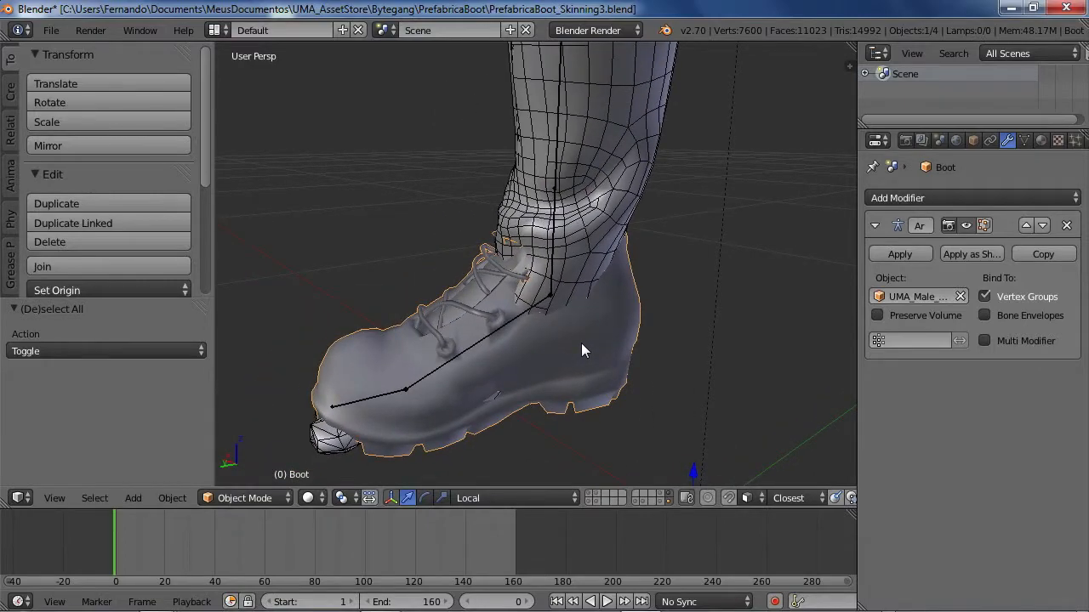
pyautogui.moveTo(560, 250); pyautogui.dragTo(618, 379, button='middle')
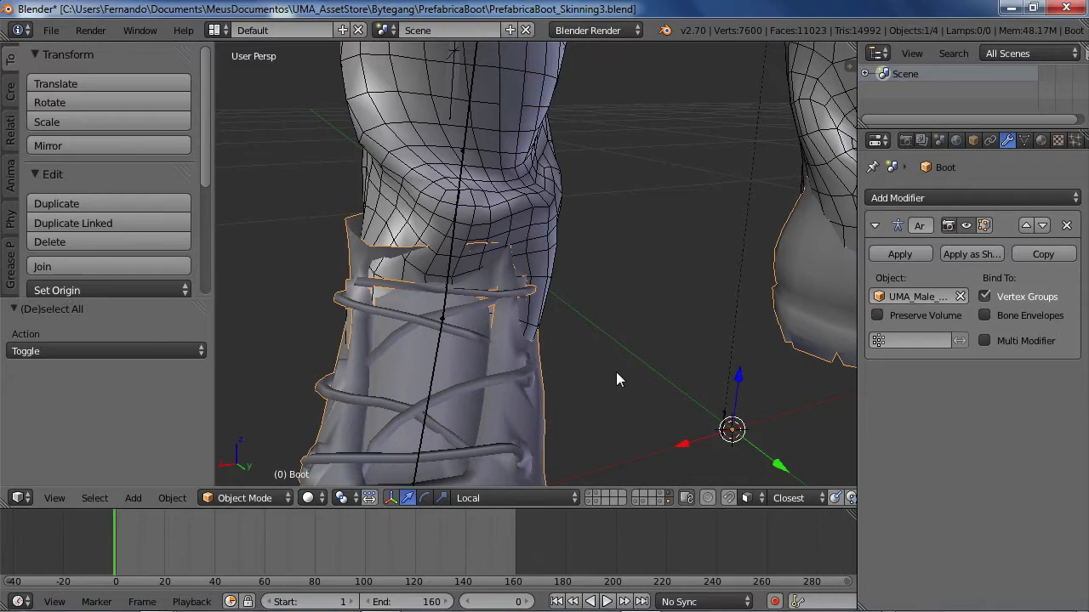
pyautogui.scroll(-3, 556, 286)
pyautogui.moveTo(628, 311); pyautogui.dragTo(478, 221, button='middle')
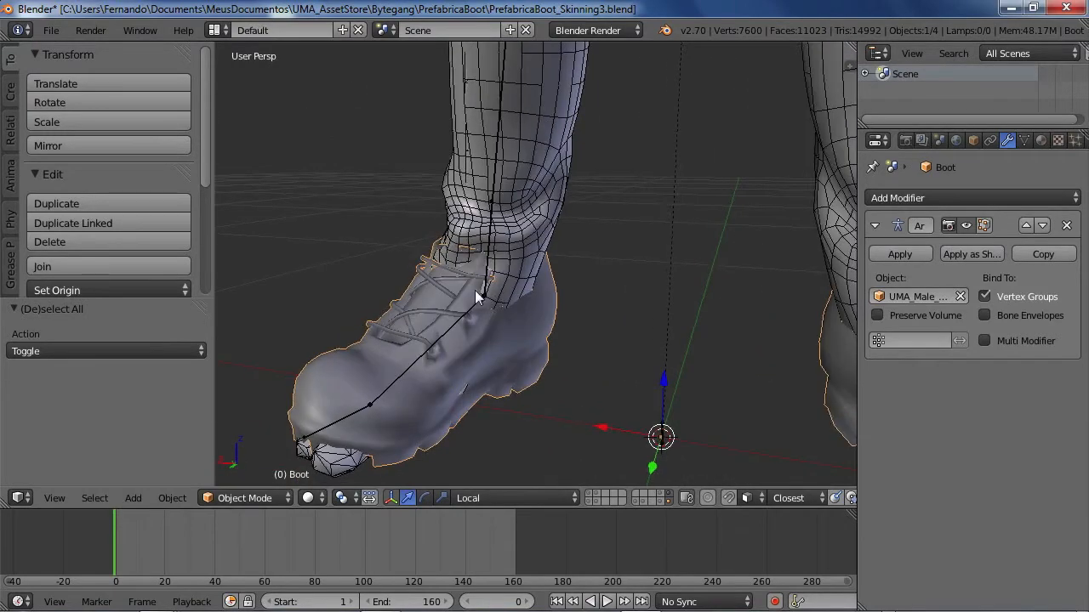
pyautogui.moveTo(490, 261); pyautogui.dragTo(601, 254, button='middle')
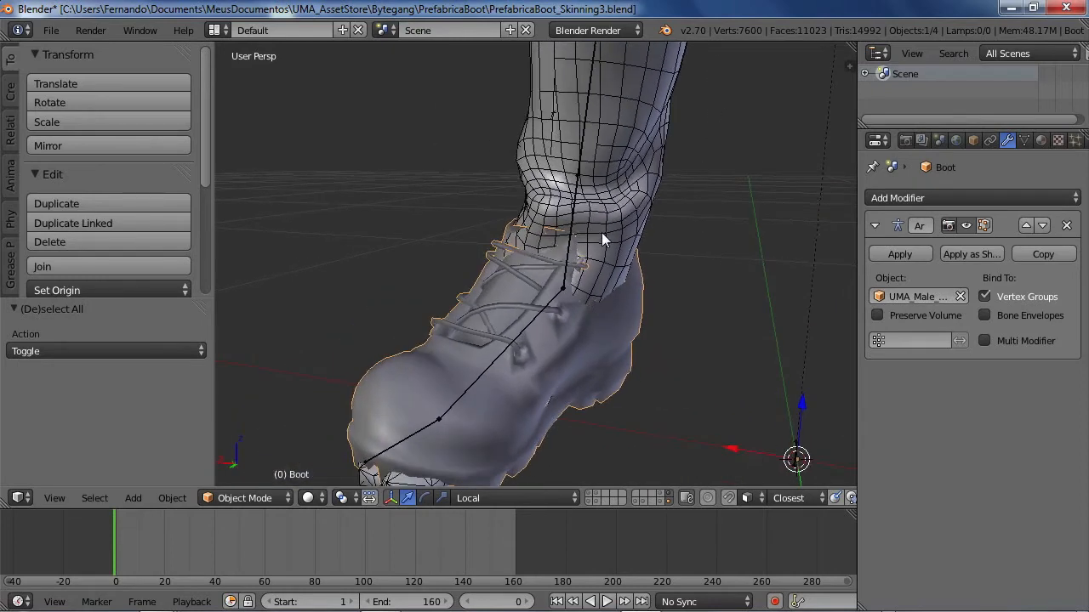
# Step: Hide the MaleJeans01 mesh to expose the boot collar, and select the Boot mesh
pyautogui.rightClick(622, 212)
pyautogui.moveTo(622, 212); pyautogui.dragTo(599, 326, button='middle')
pyautogui.press('h')
pyautogui.scroll(2, 582, 331)
pyautogui.rightClick(610, 268)
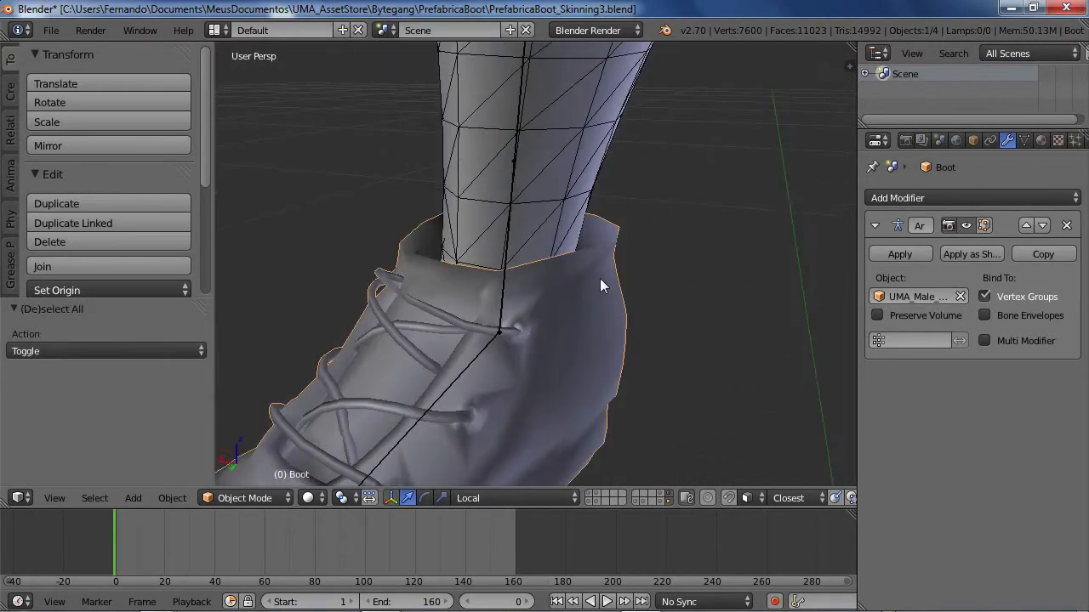
# Step: Enter Edit Mode on the Boot mesh and display its face normals with a size of 0.01
pyautogui.press('Tab')
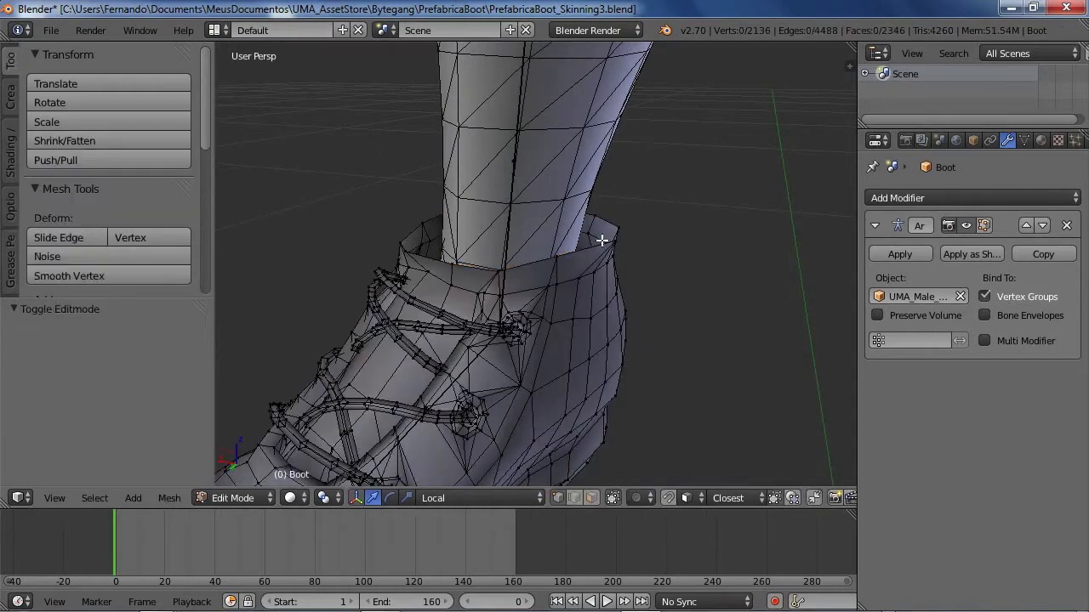
pyautogui.press('n')
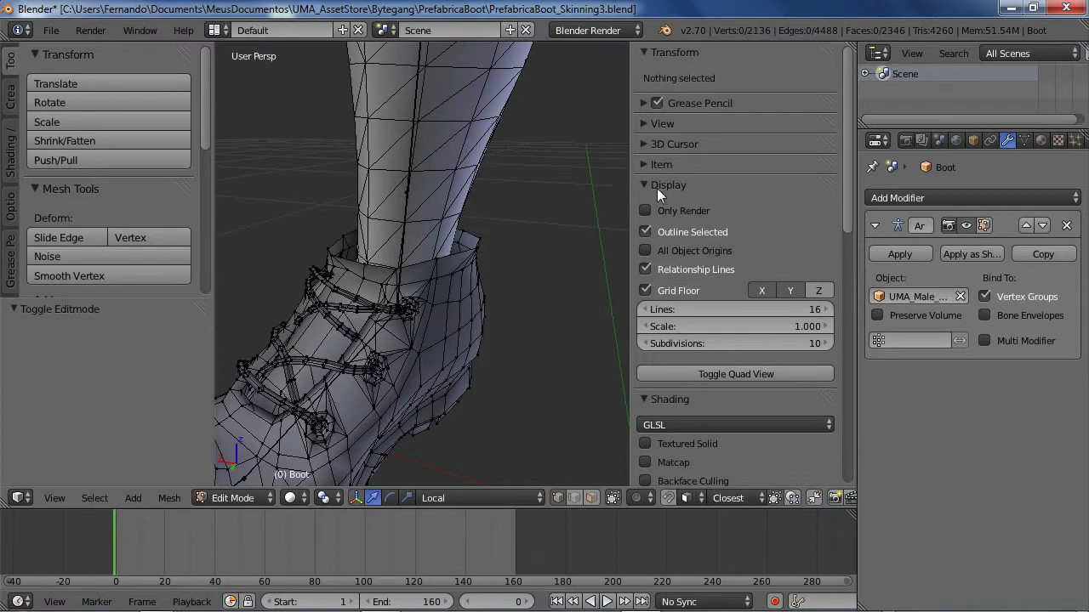
pyautogui.moveTo(847, 150); pyautogui.dragTo(838, 369)
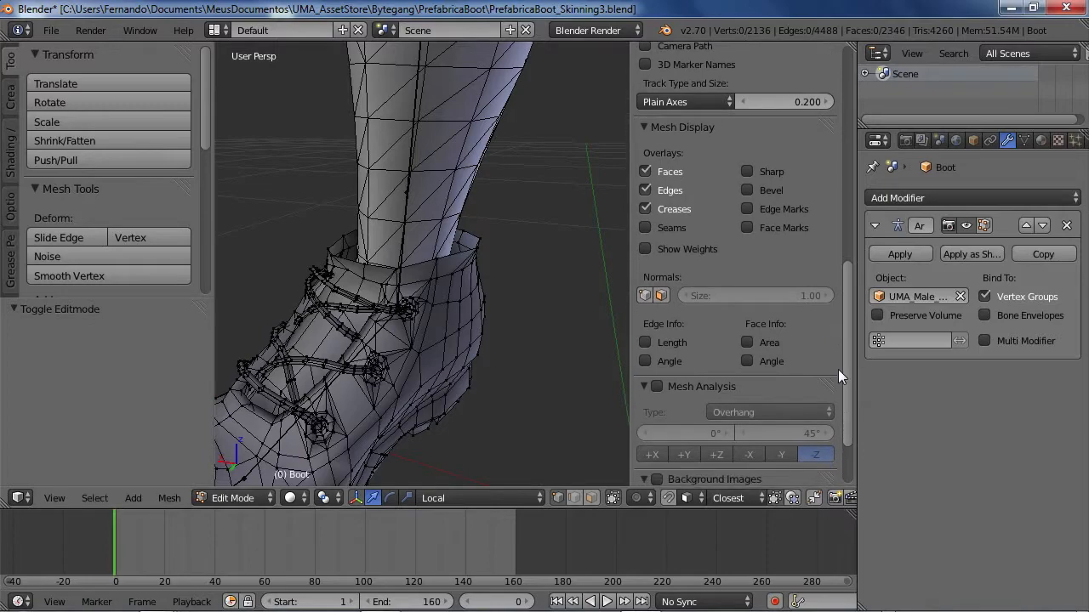
pyautogui.scroll(5, 484, 260)
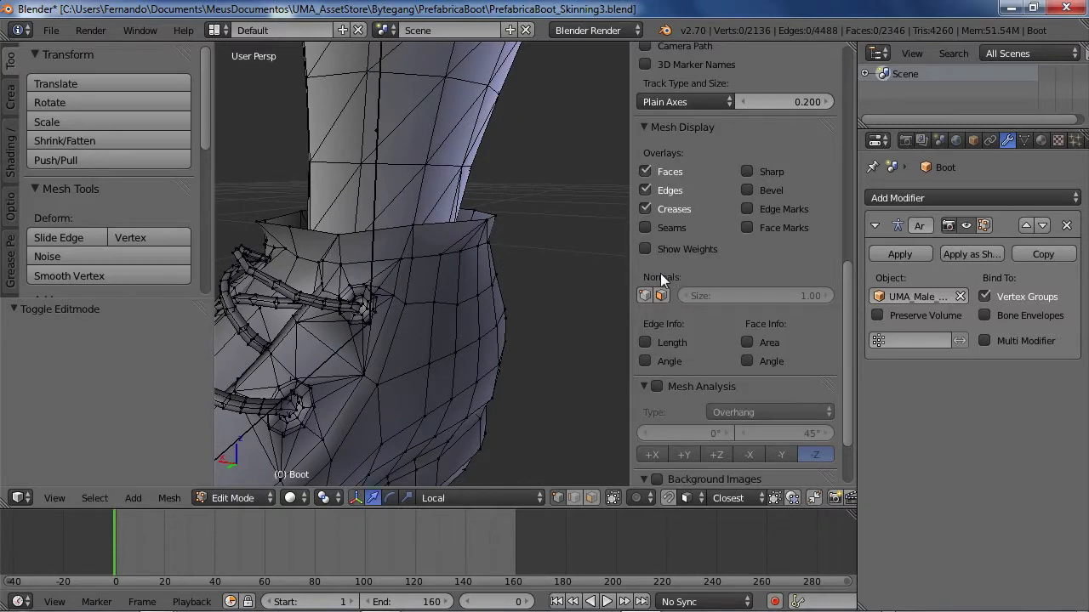
pyautogui.click(662, 295)
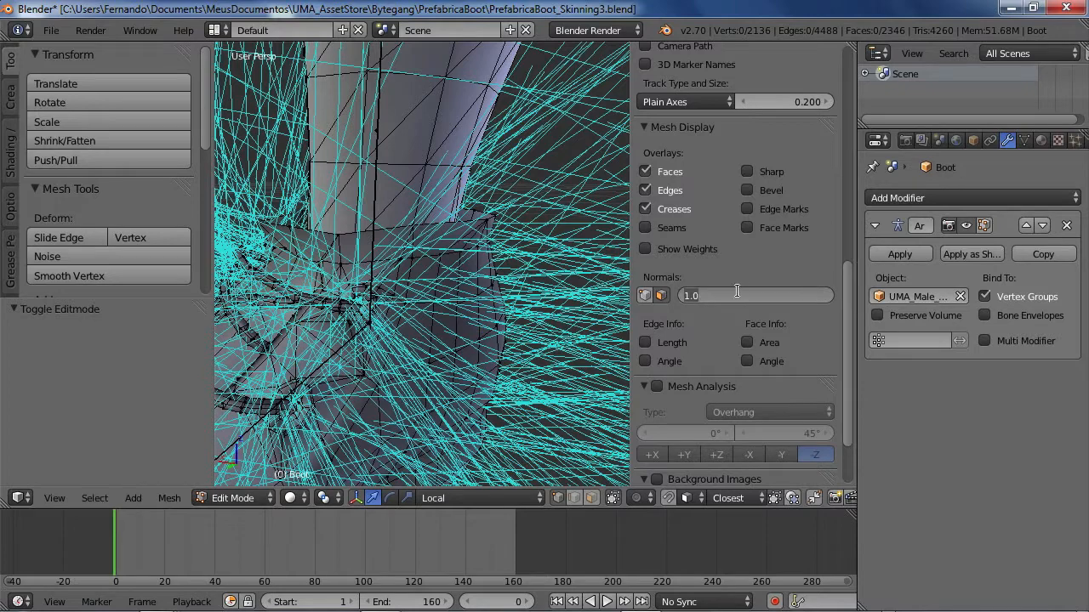
pyautogui.moveTo(745, 296); pyautogui.dragTo(733, 296)
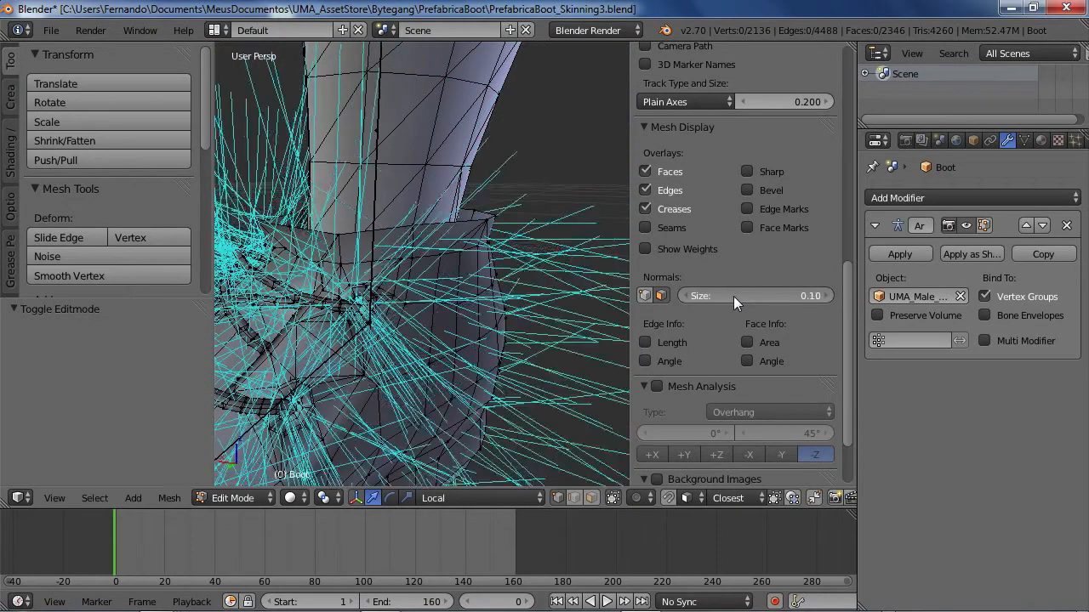
# Step: Examine the direction of the face normals around the boot's collar, inside and outside
pyautogui.moveTo(526, 272); pyautogui.dragTo(365, 272, button='middle')
pyautogui.moveTo(483, 253); pyautogui.dragTo(399, 267, button='middle')
pyautogui.keyDown('shift'); pyautogui.moveTo(385, 317); pyautogui.dragTo(461, 255, button='middle'); pyautogui.keyUp('shift')
pyautogui.scroll(-3, 464, 254)
pyautogui.moveTo(485, 213); pyautogui.dragTo(514, 251, button='middle')
pyautogui.scroll(8, 514, 251)
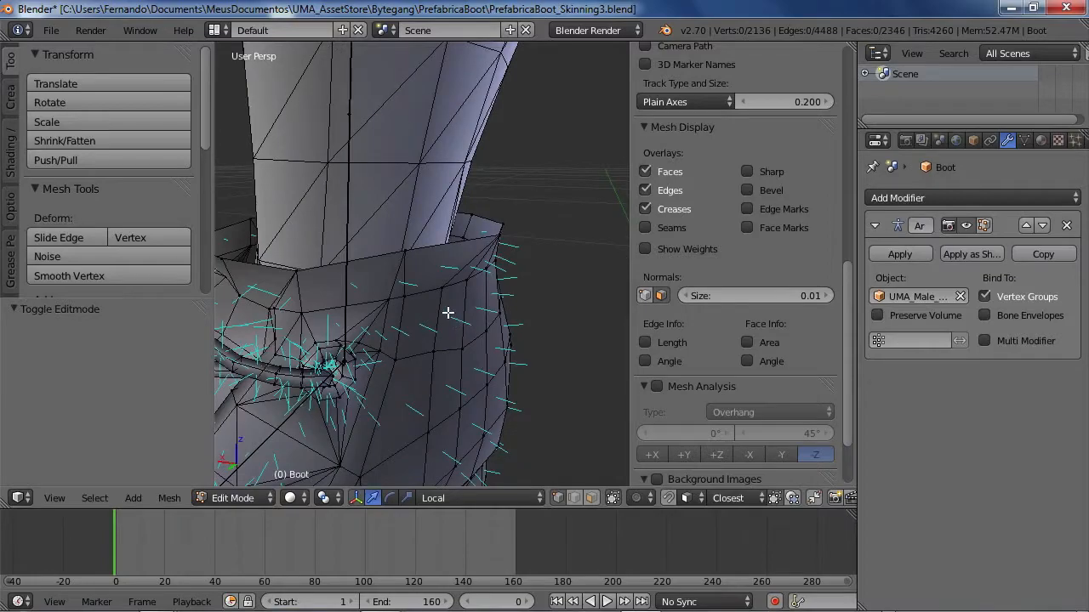
pyautogui.moveTo(427, 321); pyautogui.dragTo(479, 299, button='middle')
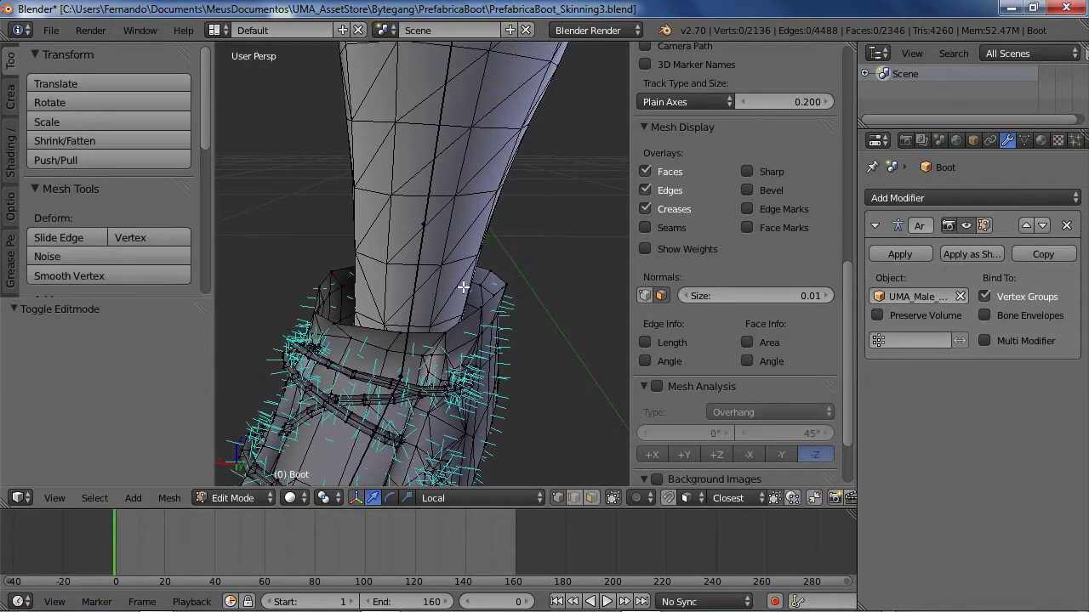
pyautogui.scroll(6, 509, 290)
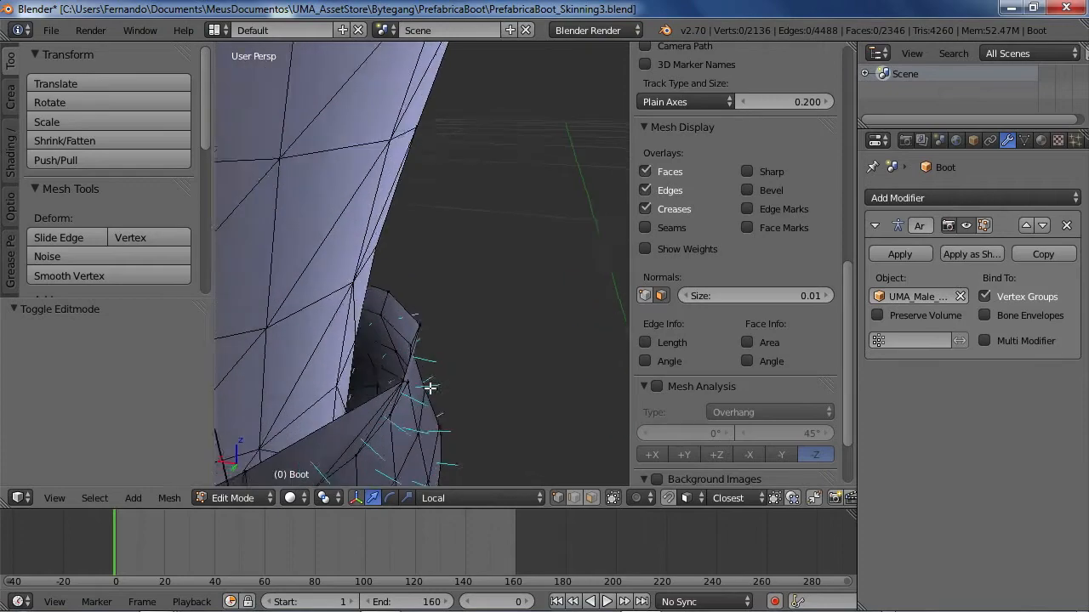
pyautogui.moveTo(465, 284)
pyautogui.mouseDown(button='middle')
pyautogui.moveTo(433, 348)
pyautogui.moveTo(454, 398)
pyautogui.moveTo(468, 362)
pyautogui.moveTo(462, 233)
pyautogui.moveTo(485, 312)
pyautogui.moveTo(473, 276)
pyautogui.mouseUp(button='middle')
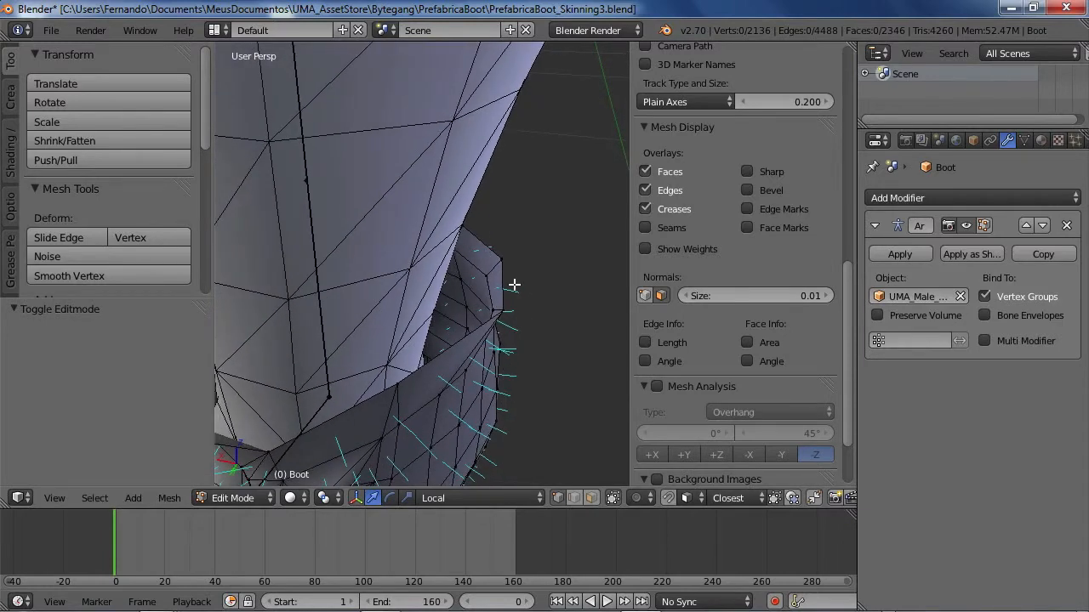
pyautogui.moveTo(538, 327); pyautogui.dragTo(483, 381, button='middle')
pyautogui.moveTo(434, 346); pyautogui.dragTo(496, 372, button='middle')
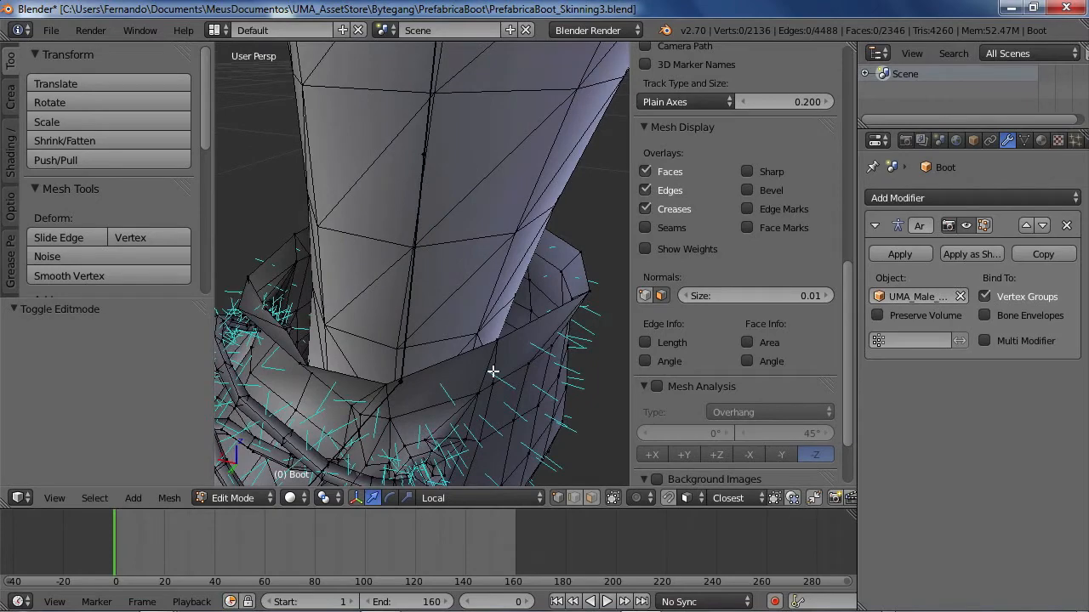
pyautogui.moveTo(396, 310); pyautogui.dragTo(400, 306, button='middle')
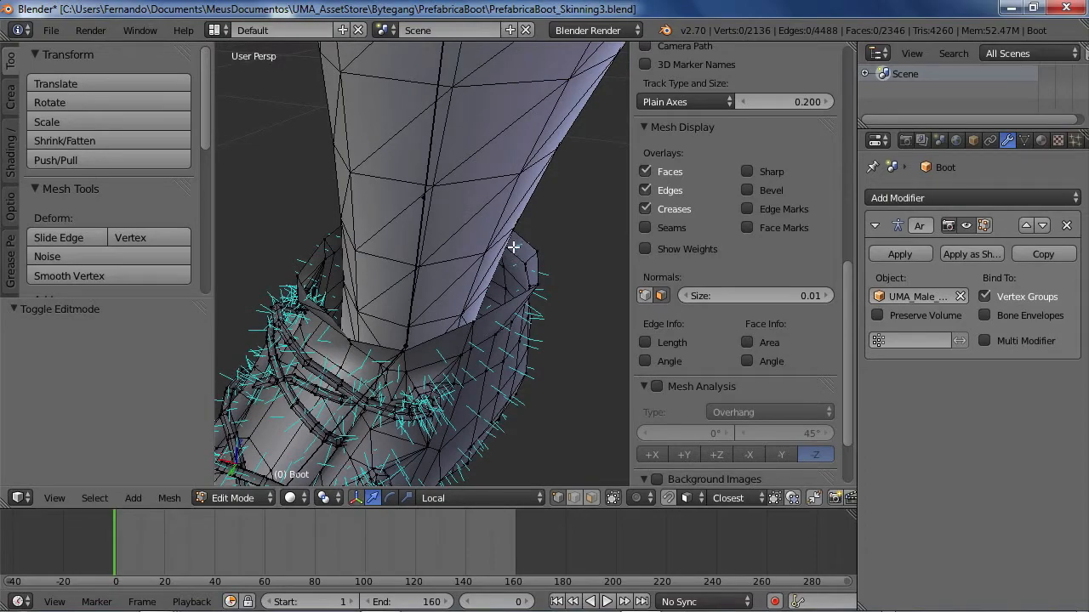
pyautogui.moveTo(540, 263); pyautogui.dragTo(562, 340, button='middle')
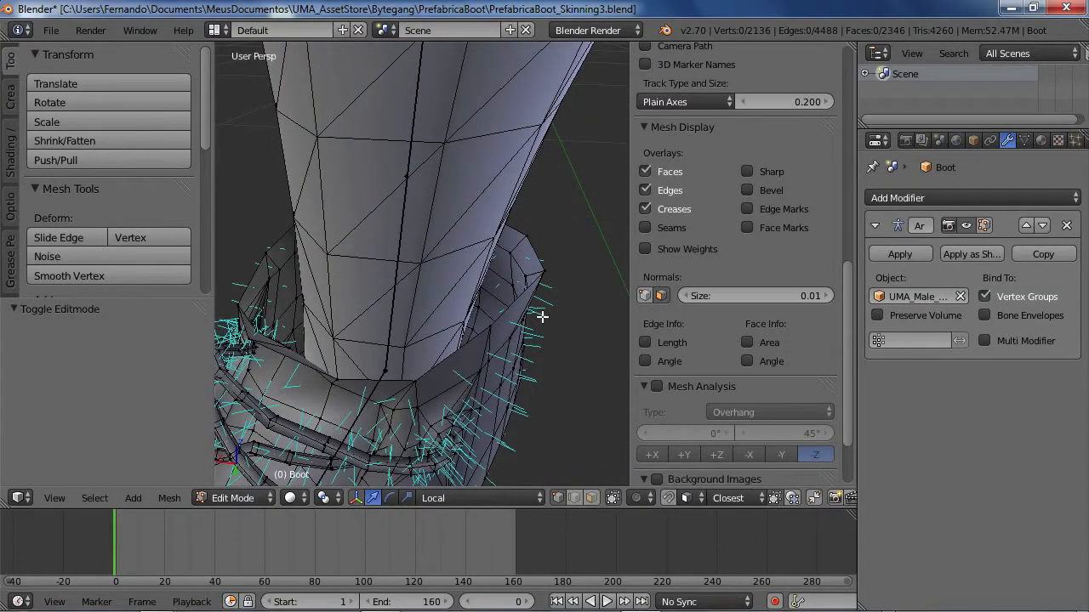
pyautogui.scroll(-5, 332, 293)
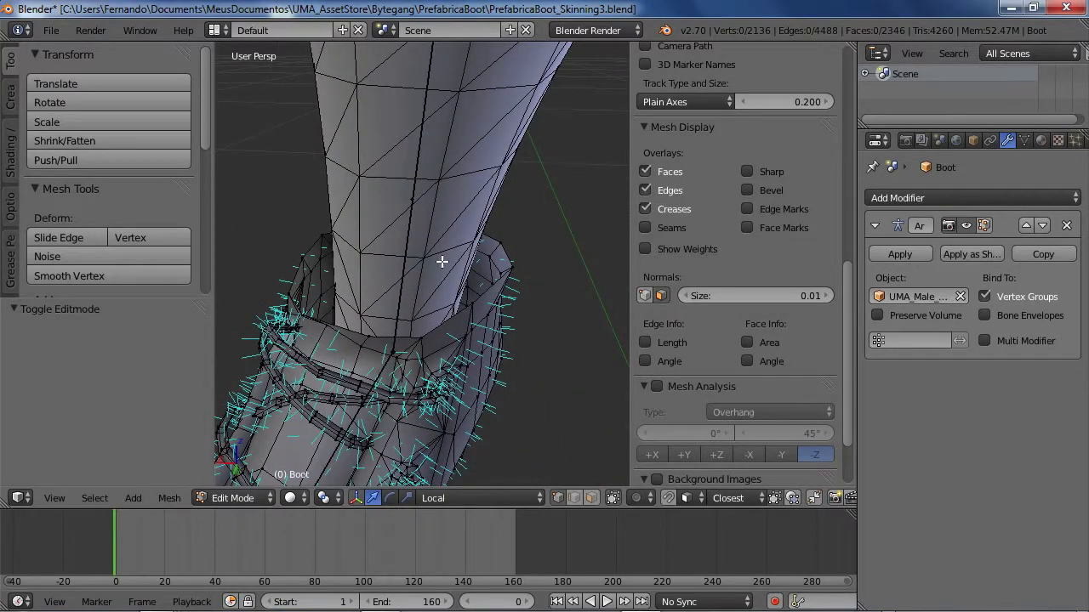
pyautogui.moveTo(549, 318); pyautogui.dragTo(553, 321, button='middle')
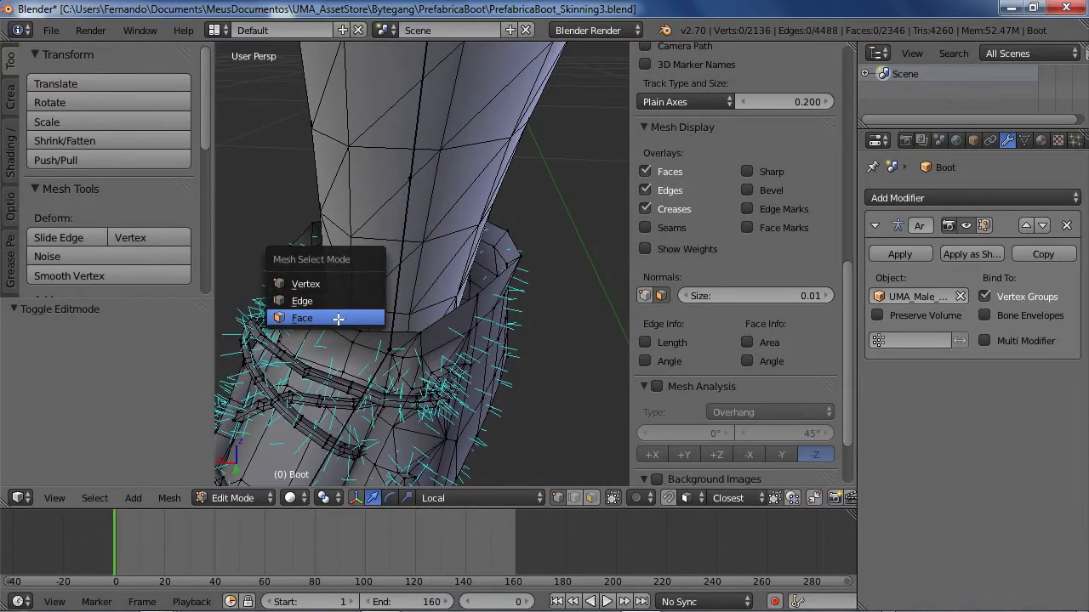
# Step: Switch to face selection to inspect the normals on the boot's collar faces, and return to vertex selection
pyautogui.click(338, 318)
pyautogui.moveTo(387, 338); pyautogui.dragTo(342, 210, button='middle')
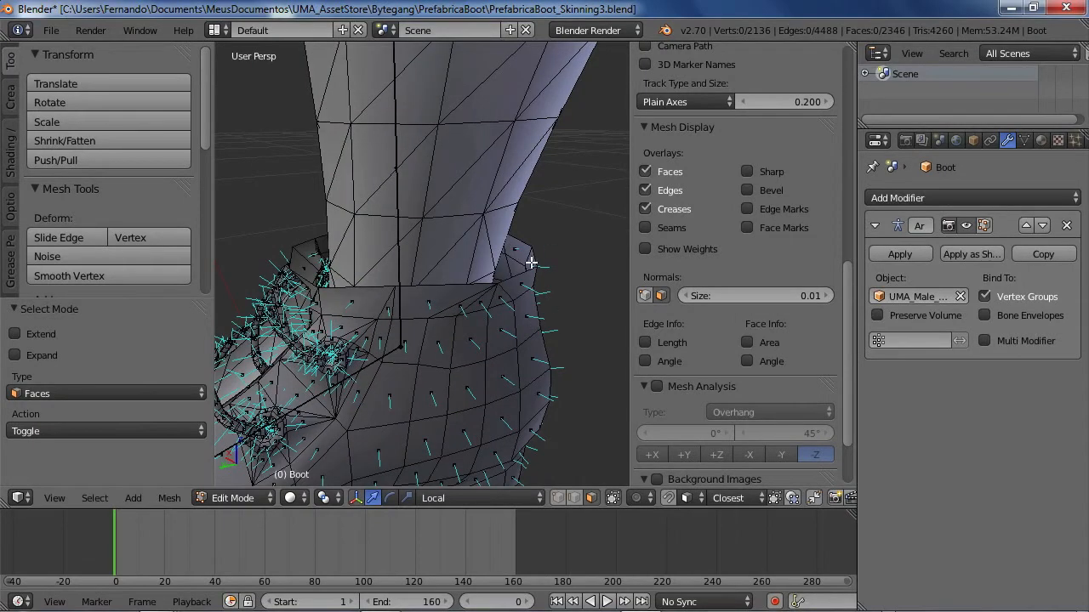
pyautogui.moveTo(481, 242); pyautogui.dragTo(340, 269, button='middle')
pyautogui.hotkey('ctrl', 'Tab')
pyautogui.click(328, 232)
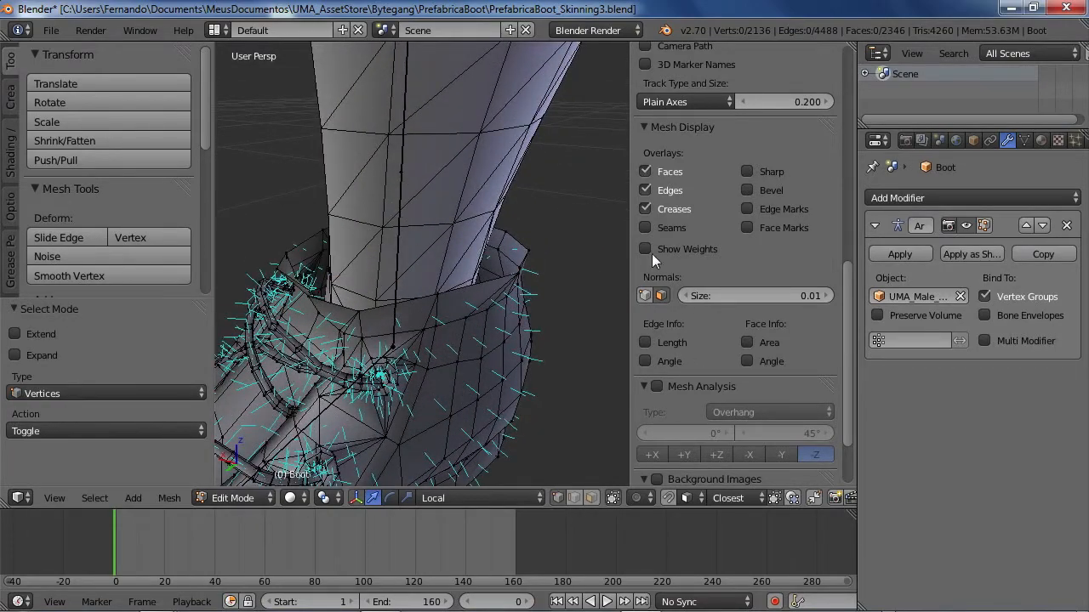
# Step: Finish inspecting the Boot mesh's normals and return the mesh to Object Mode
pyautogui.scroll(-3, 643, 266)
pyautogui.scroll(4, 639, 306)
pyautogui.click(641, 320)
pyautogui.moveTo(511, 302); pyautogui.dragTo(366, 246, button='middle')
pyautogui.scroll(-3, 427, 260)
pyautogui.keyDown('shift'); pyautogui.moveTo(359, 343); pyautogui.dragTo(464, 265, button='middle'); pyautogui.keyUp('shift')
pyautogui.moveTo(484, 301); pyautogui.dragTo(441, 273, button='middle')
pyautogui.click(232, 498)
pyautogui.click(228, 486)
# Step: Select the UMA_Male_Rig armature and switch it to Pose Mode, with the right boot in view
pyautogui.rightClick(411, 290)
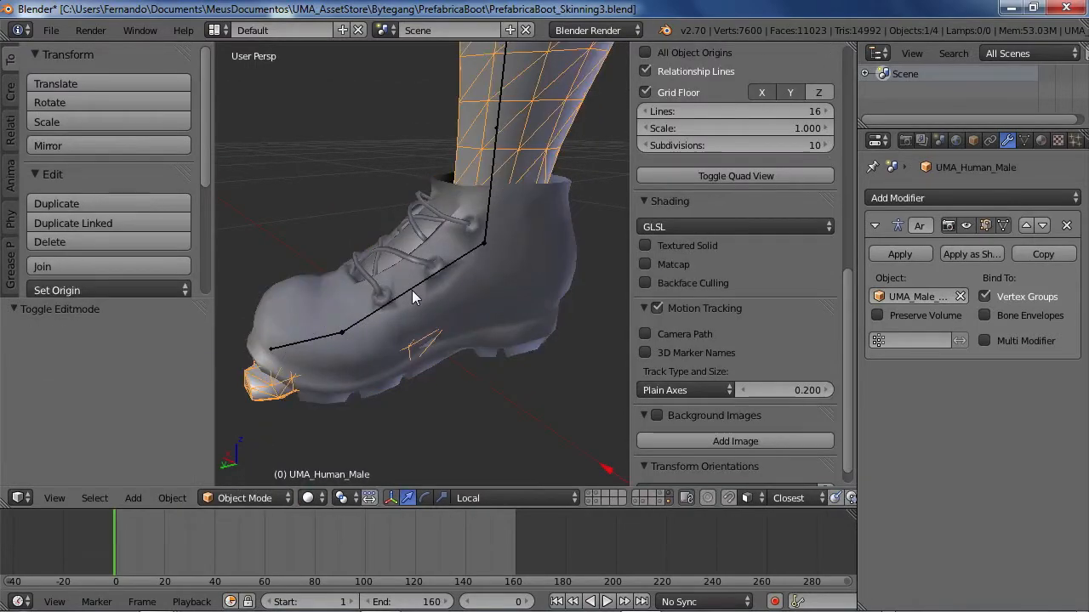
pyautogui.scroll(-3, 472, 344)
pyautogui.keyDown('shift'); pyautogui.moveTo(462, 255); pyautogui.dragTo(419, 344, button='middle'); pyautogui.keyUp('shift')
pyautogui.moveTo(418, 344); pyautogui.dragTo(469, 353, button='middle')
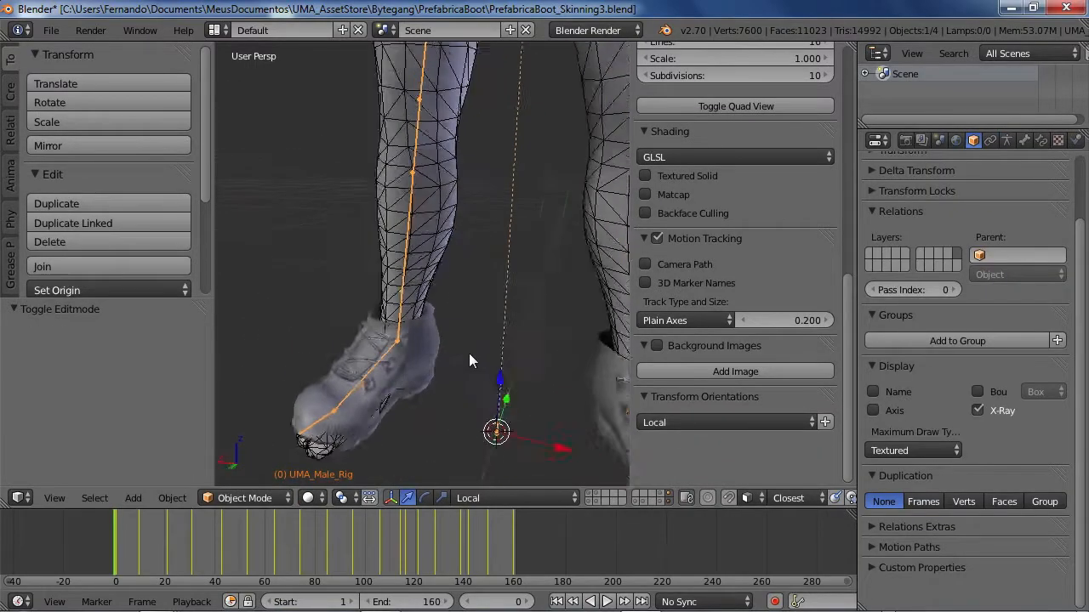
pyautogui.scroll(-6, 467, 214)
pyautogui.scroll(7, 467, 221)
pyautogui.keyDown('shift'); pyautogui.moveTo(444, 427); pyautogui.dragTo(392, 364, button='middle'); pyautogui.keyUp('shift')
pyautogui.scroll(2, 455, 323)
pyautogui.click(228, 496)
pyautogui.click(245, 439)
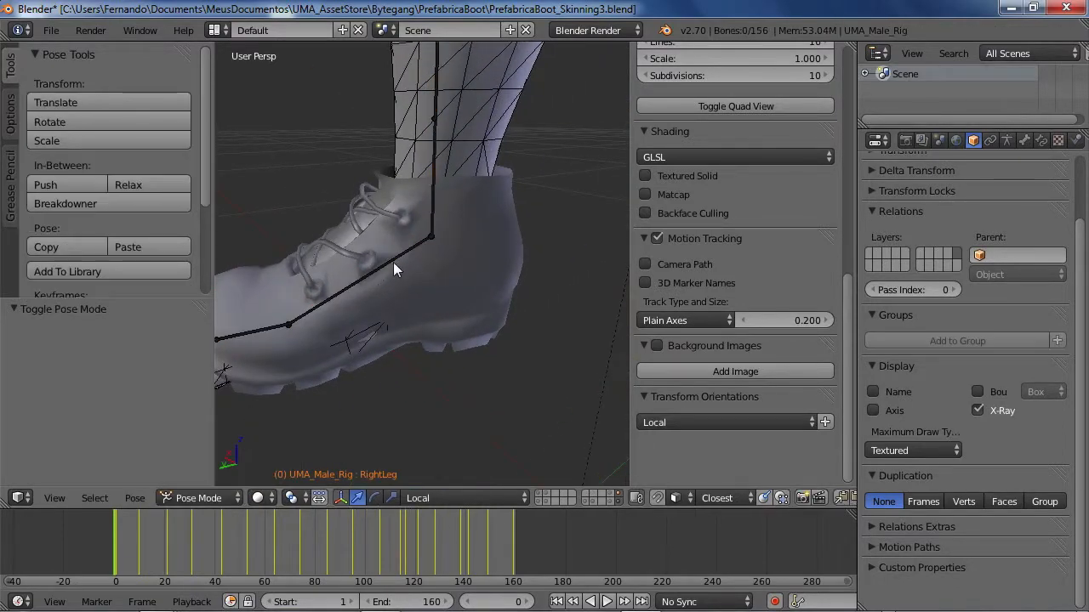
# Step: Try scaling the RightFoot bone to 1.297 and rotating it about its local X axis, and clear its scale
pyautogui.scroll(-5, 392, 276)
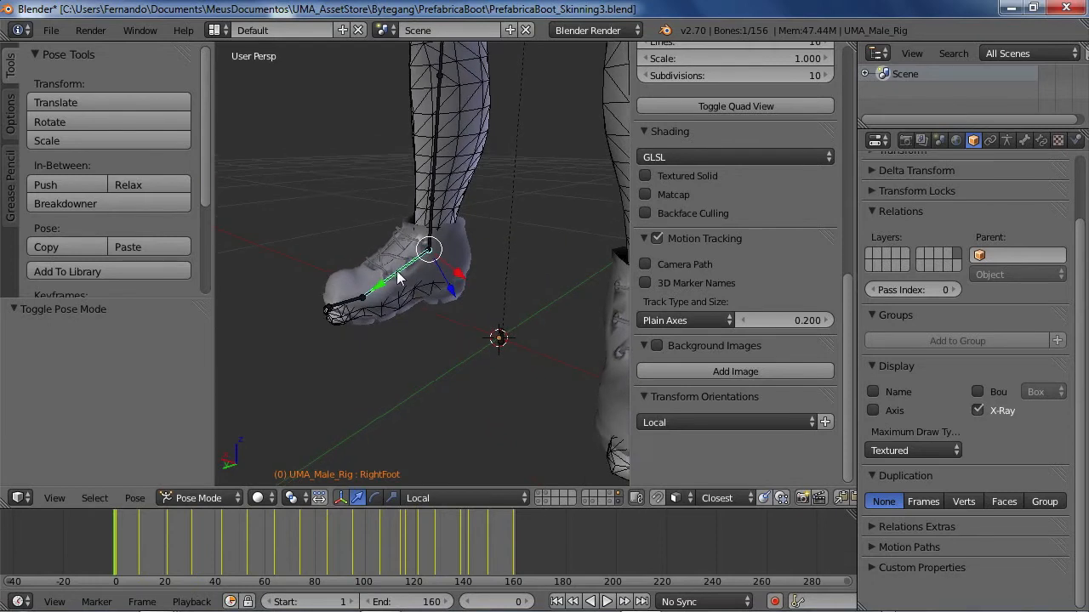
pyautogui.press('s')
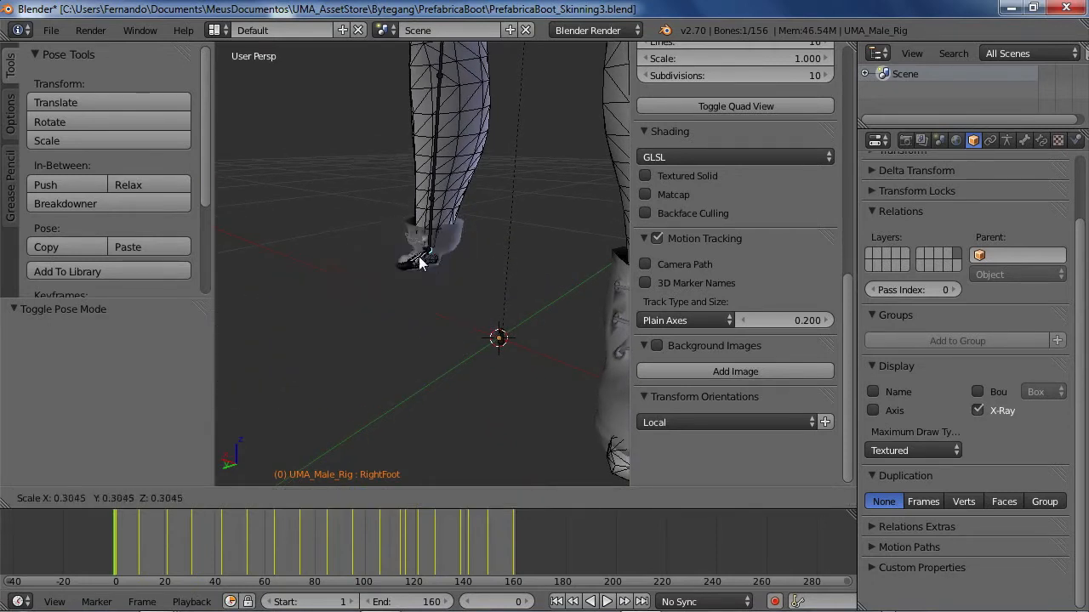
pyautogui.click(383, 293)
pyautogui.press('r')
pyautogui.press('x')
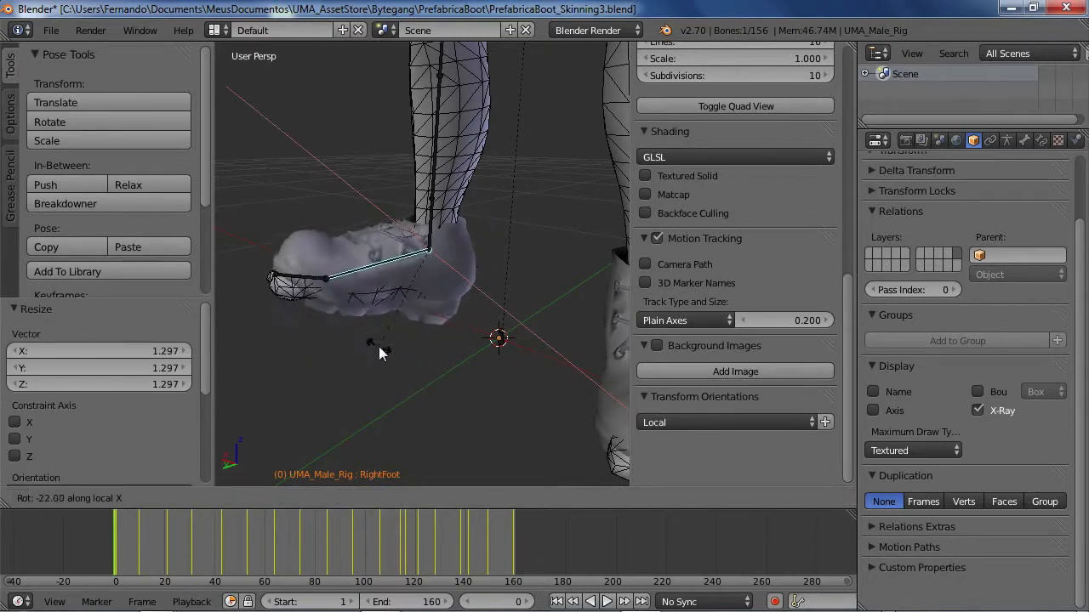
pyautogui.rightClick(426, 306)
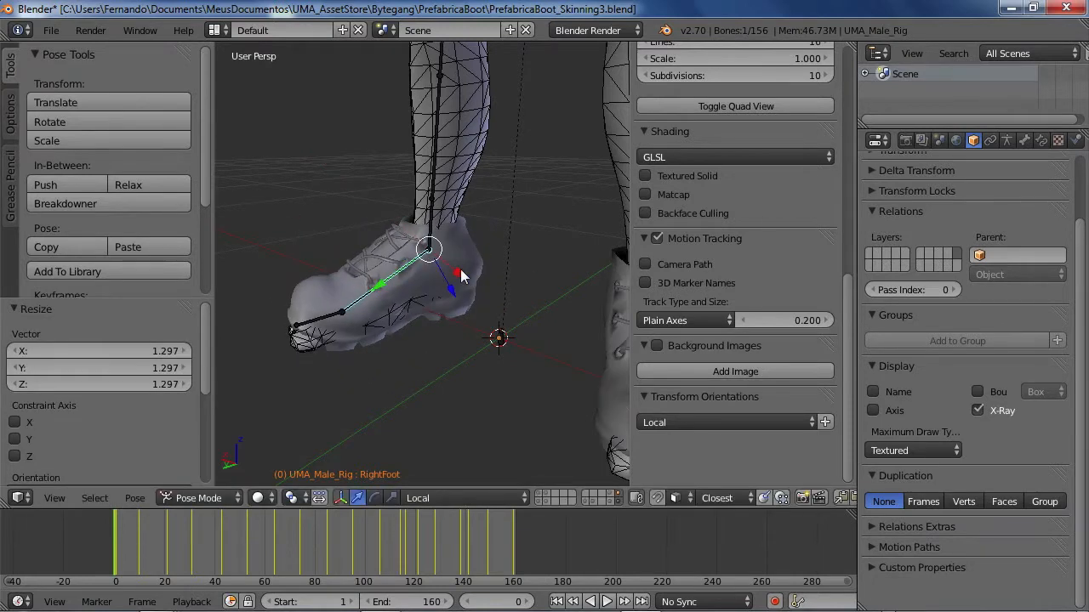
pyautogui.hotkey('alt', 's')
# Step: Scale the RightLegAdjust bone to 1.789 on its local X and Z axes, with Y locked
pyautogui.rightClick(435, 144)
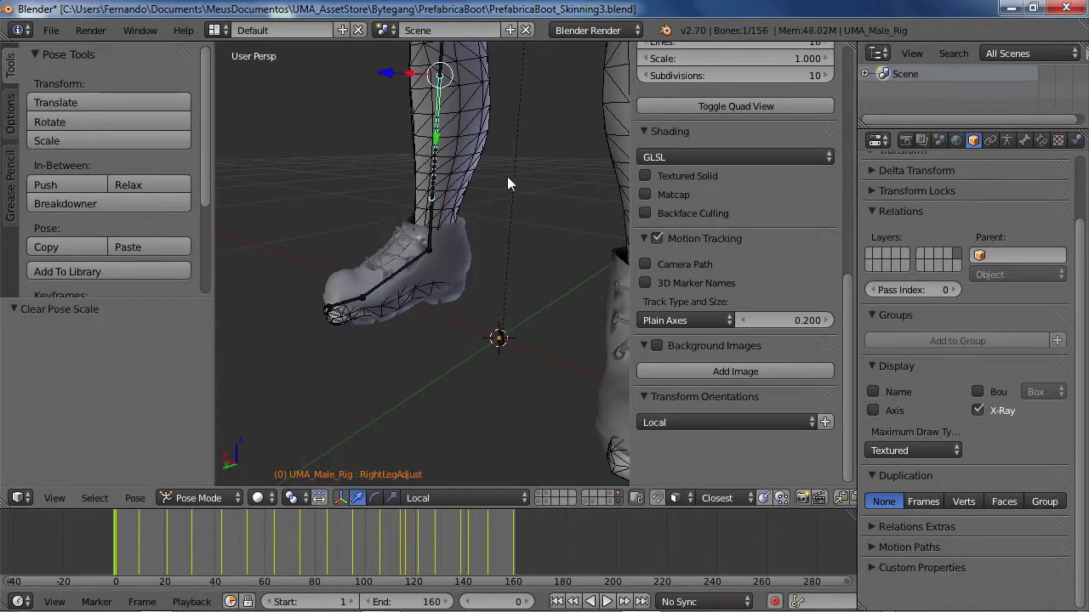
pyautogui.press('s')
pyautogui.press('y')
pyautogui.press('y')
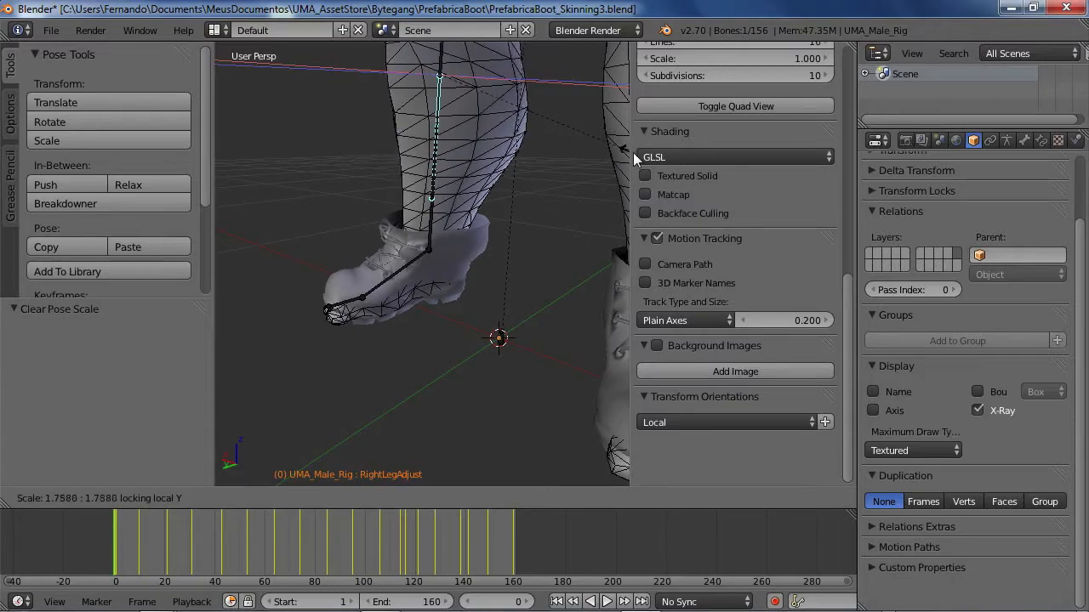
pyautogui.click(609, 159)
pyautogui.scroll(7, 483, 197)
pyautogui.keyDown('shift'); pyautogui.moveTo(548, 244); pyautogui.dragTo(507, 264, button='middle'); pyautogui.keyUp('shift')
pyautogui.scroll(-6, 423, 308)
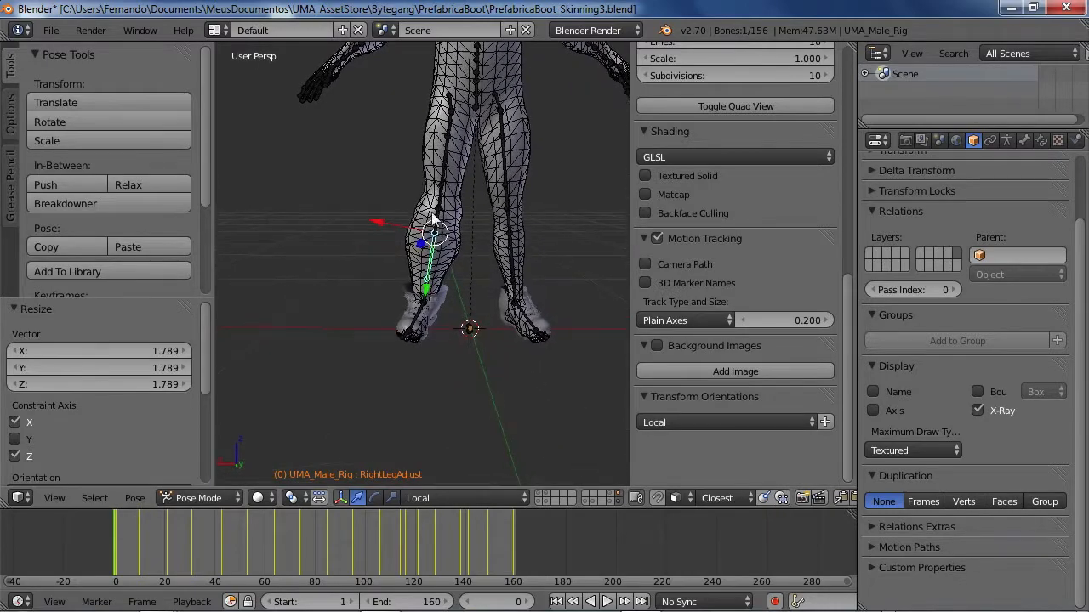
# Step: Try scaling the RightFoot bone uniformly
pyautogui.scroll(5, 476, 314)
pyautogui.moveTo(496, 315); pyautogui.dragTo(427, 281, button='middle')
pyautogui.rightClick(427, 282)
pyautogui.press('s')
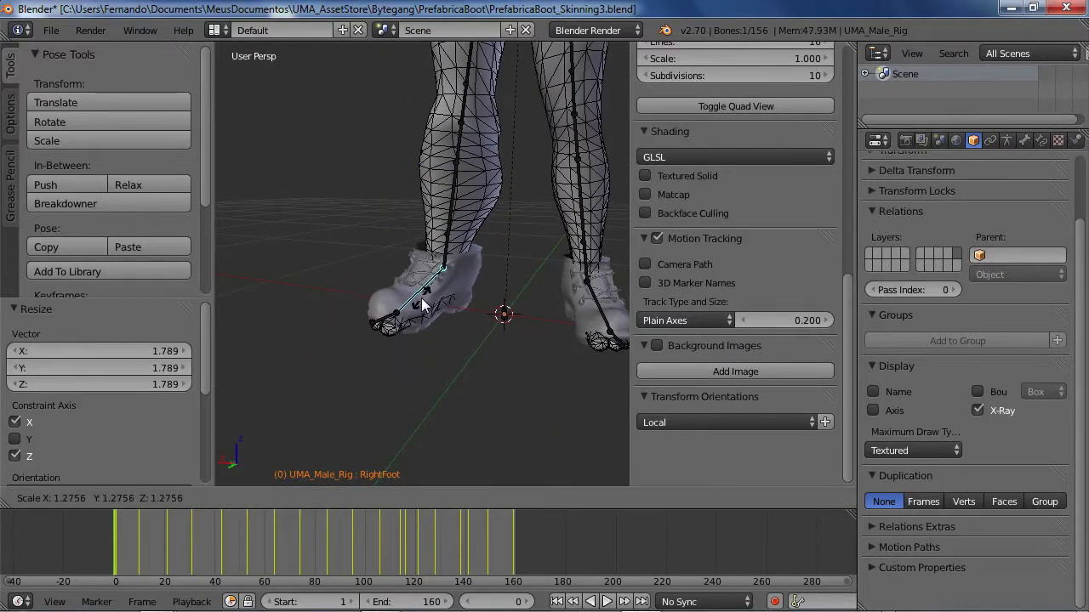
pyautogui.press('Escape')
# Step: Deselect all bones, select the Boot mesh, and examine how its collar deforms around the enlarged lower leg
pyautogui.moveTo(485, 255); pyautogui.dragTo(447, 173, button='middle')
pyautogui.scroll(5, 460, 274)
pyautogui.moveTo(460, 275); pyautogui.dragTo(513, 279, button='middle')
pyautogui.scroll(4, 455, 263)
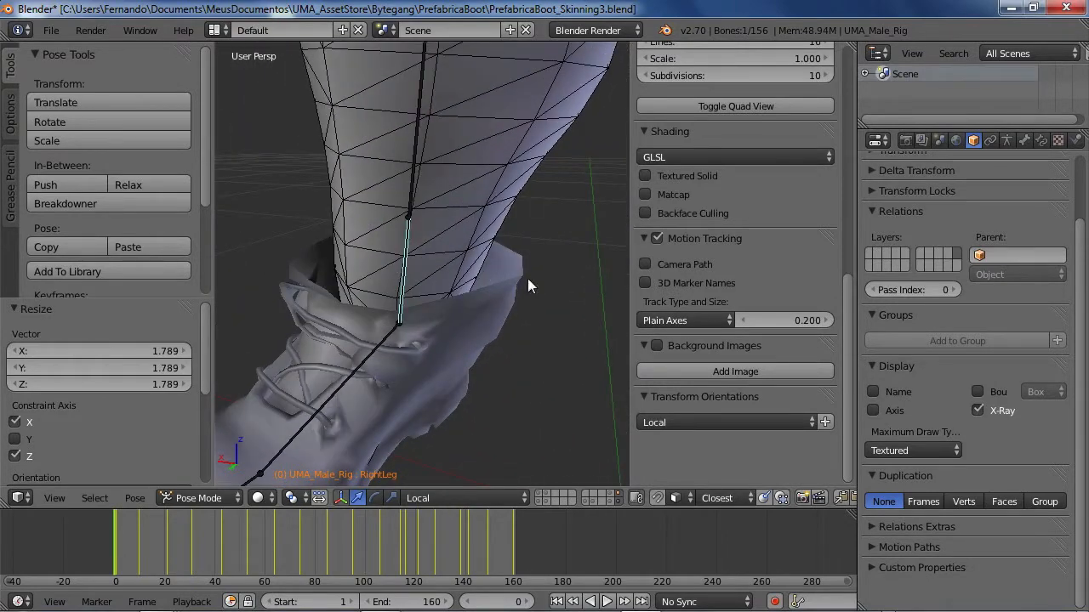
pyautogui.press('a')
pyautogui.moveTo(492, 270)
pyautogui.mouseDown(button='middle')
pyautogui.moveTo(524, 305)
pyautogui.moveTo(496, 280)
pyautogui.moveTo(504, 286)
pyautogui.mouseUp(button='middle')
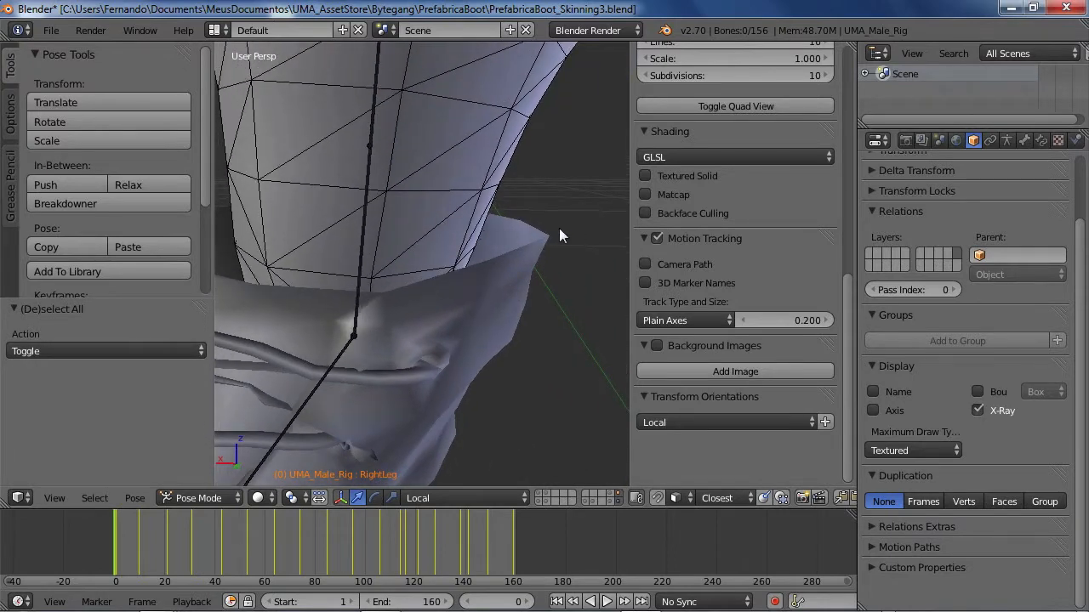
pyautogui.moveTo(512, 250); pyautogui.dragTo(494, 296, button='middle')
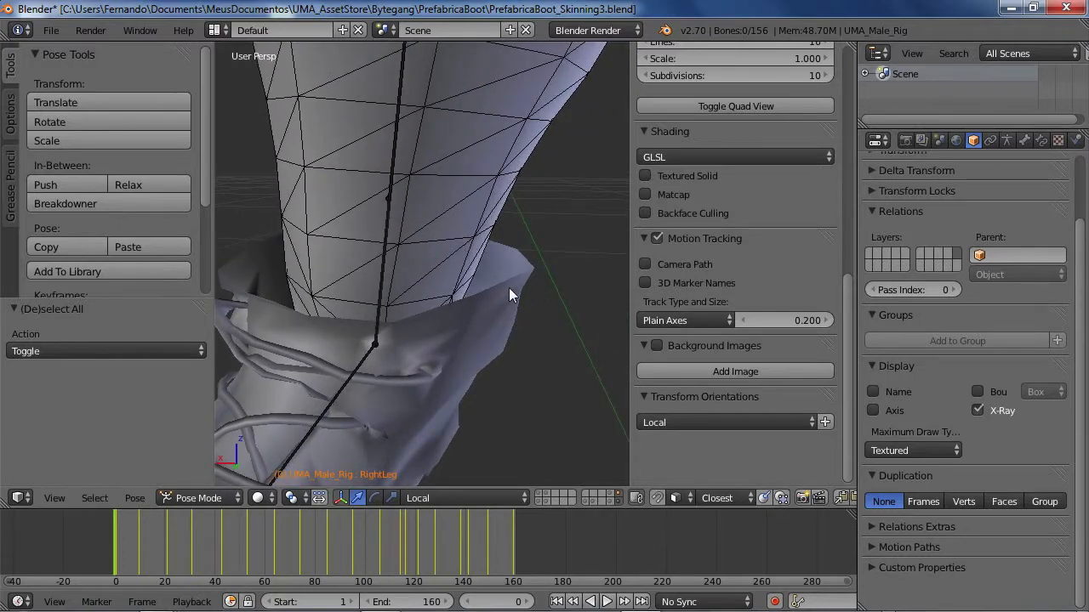
pyautogui.rightClick(504, 289)
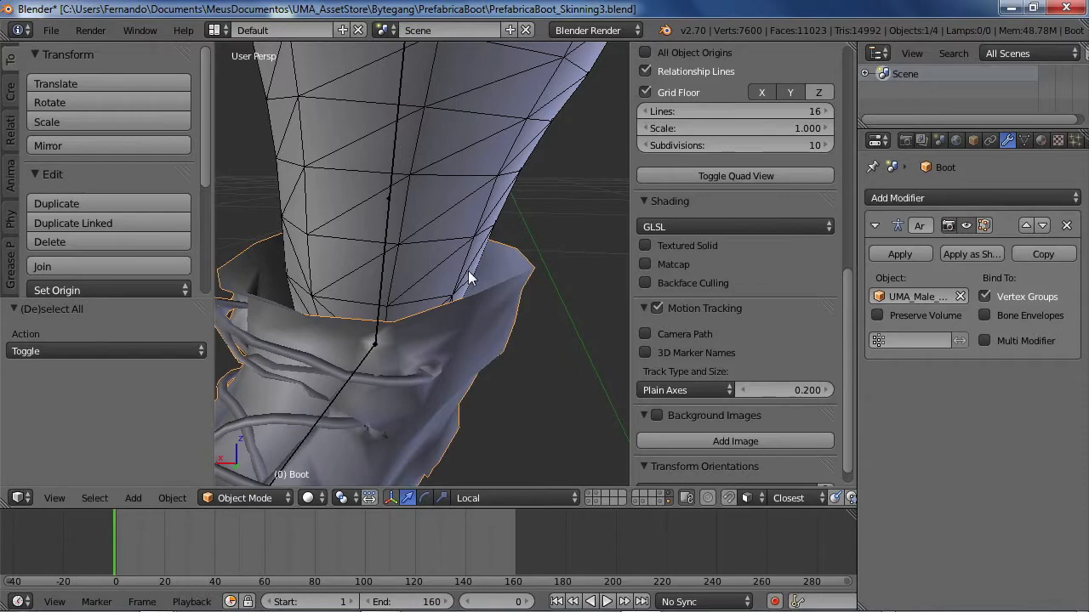
pyautogui.scroll(-6, 528, 287)
pyautogui.scroll(5, 499, 332)
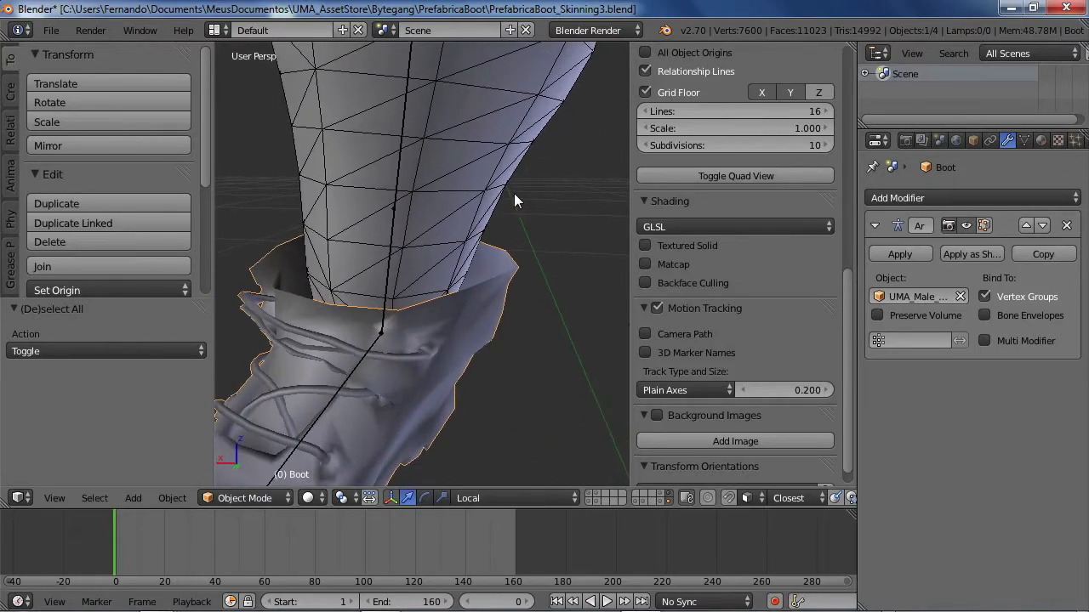
pyautogui.moveTo(509, 218); pyautogui.dragTo(480, 299, button='middle')
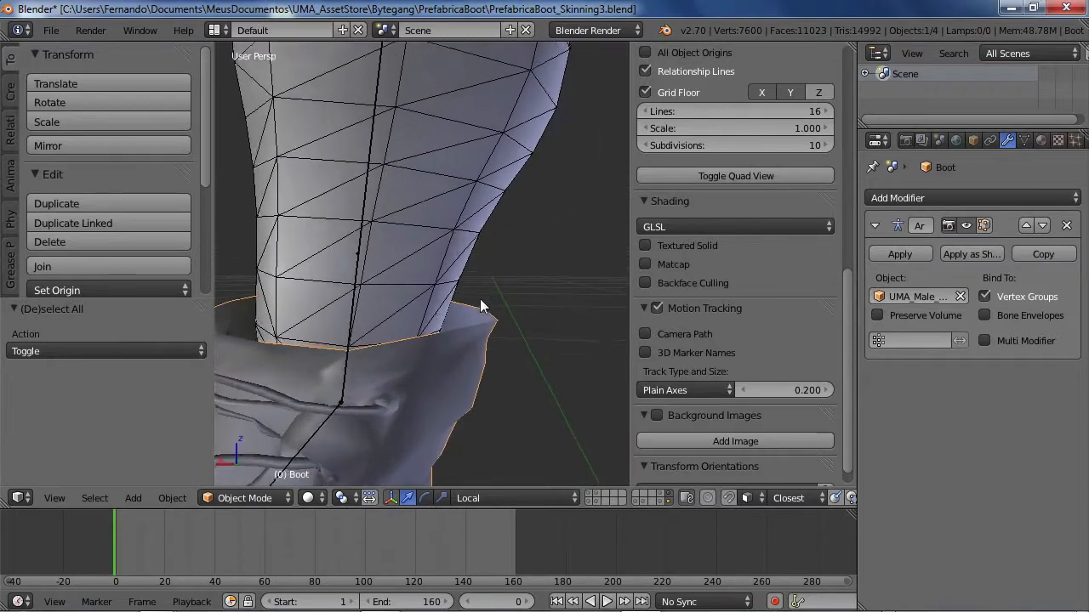
pyautogui.scroll(2, 460, 347)
pyautogui.moveTo(472, 376); pyautogui.dragTo(474, 339, button='middle')
pyautogui.scroll(-3, 458, 353)
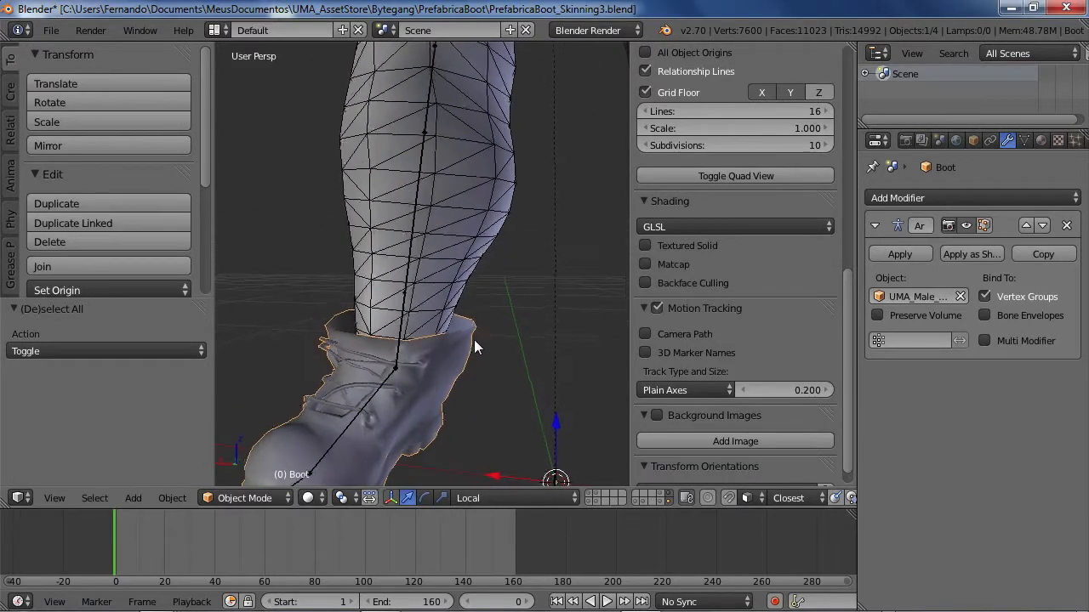
# Step: Clear the scale of the RightLegAdjust bone
pyautogui.rightClick(408, 266)
pyautogui.press('s')
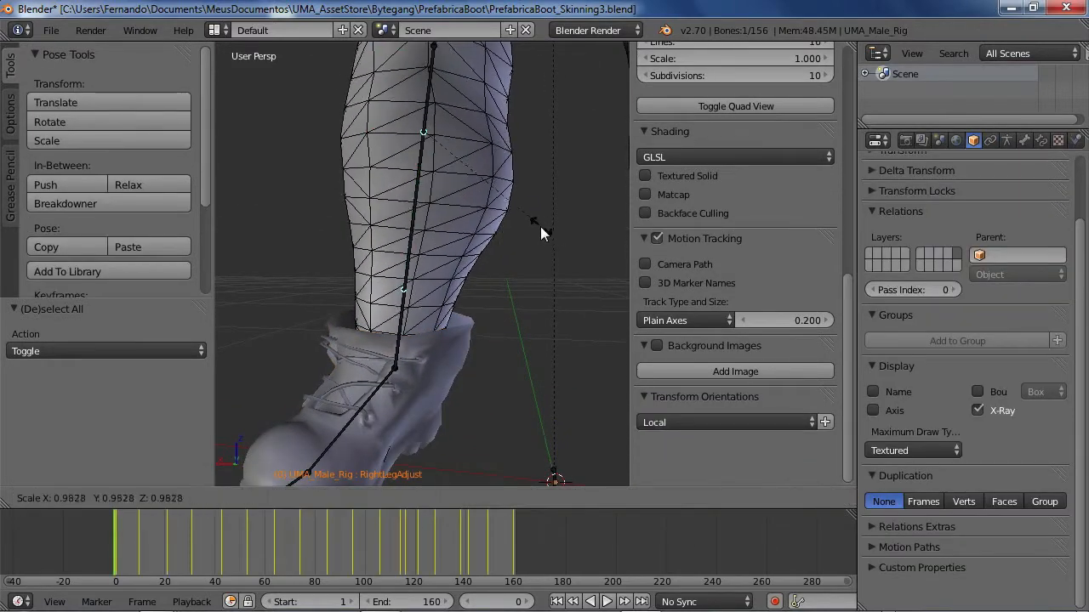
pyautogui.rightClick(525, 222)
pyautogui.hotkey('alt', 's')
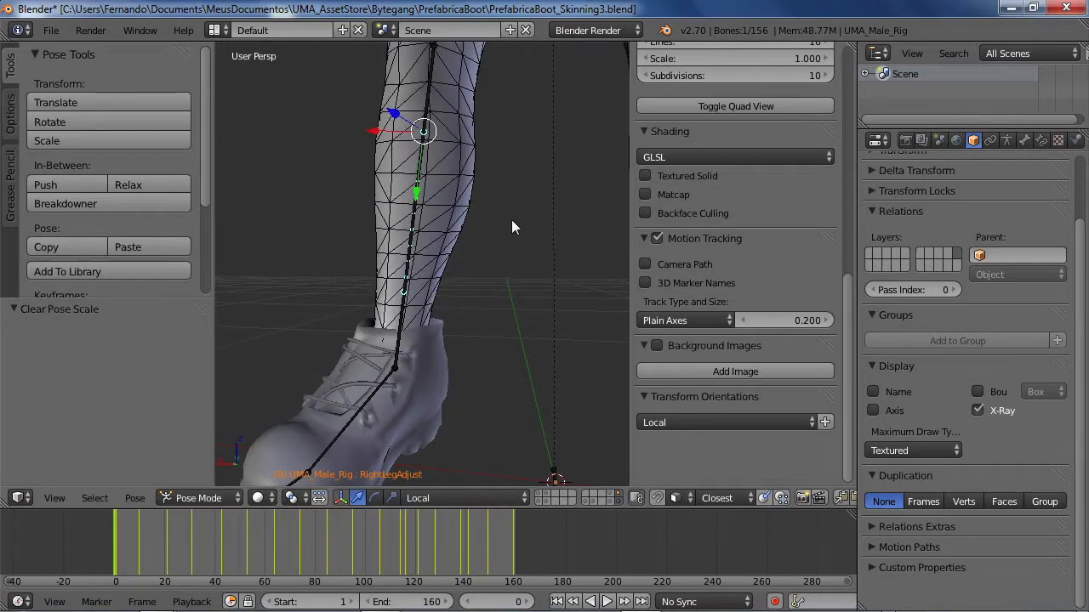
# Step: Try scaling the RightLegAdjust bone to about 1.3 with its local Y axis locked, checking the boot collar
pyautogui.press('s')
pyautogui.hotkey('shift', 'y')
pyautogui.hotkey('shift', 'y')
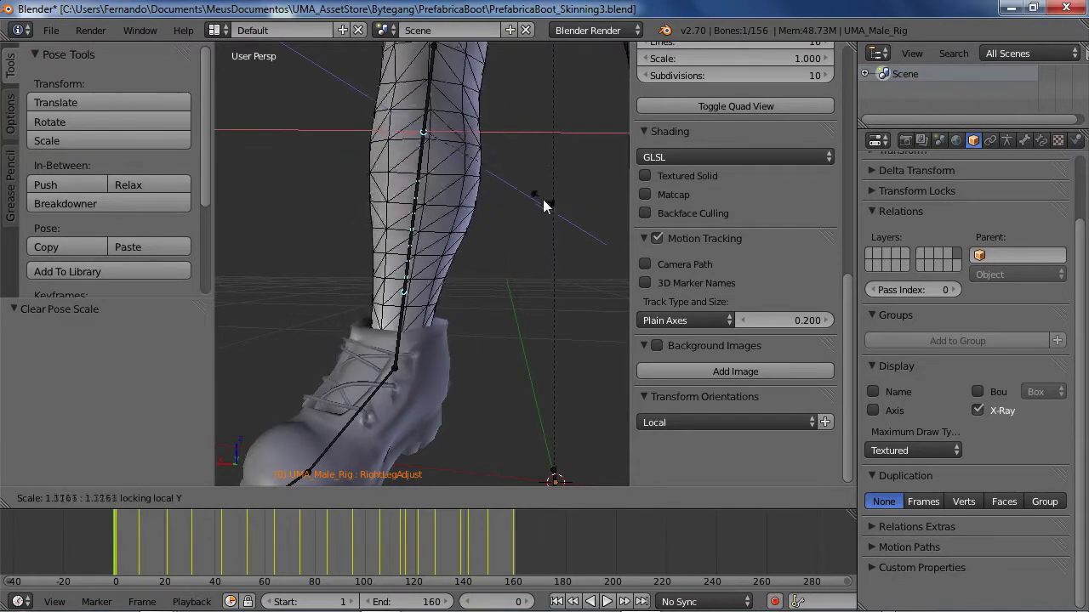
pyautogui.click(545, 199)
pyautogui.scroll(6, 448, 316)
pyautogui.scroll(-5, 476, 299)
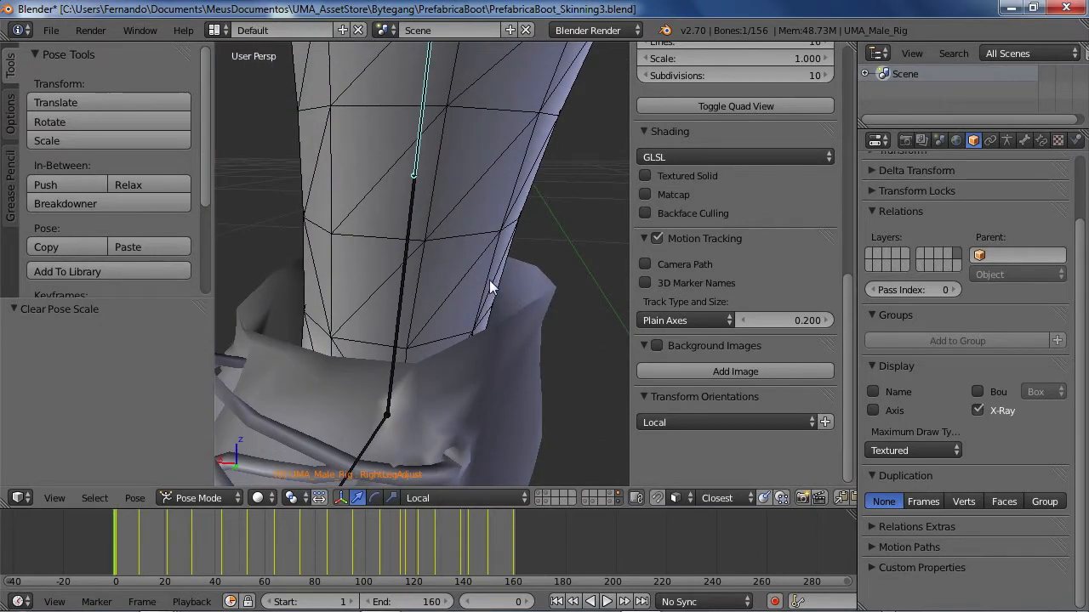
# Step: Examine the rig's bones from the right lower leg up to the torso and back down to the boot
pyautogui.scroll(-6, 417, 297)
pyautogui.moveTo(425, 291); pyautogui.dragTo(427, 377, button='middle')
pyautogui.scroll(4, 430, 320)
pyautogui.scroll(-4, 463, 298)
pyautogui.scroll(-3, 449, 265)
pyautogui.scroll(2, 427, 378)
pyautogui.scroll(-3, 427, 377)
pyautogui.keyDown('shift'); pyautogui.moveTo(433, 299); pyautogui.dragTo(382, 228, button='middle'); pyautogui.keyUp('shift')
pyautogui.scroll(-2, 425, 323)
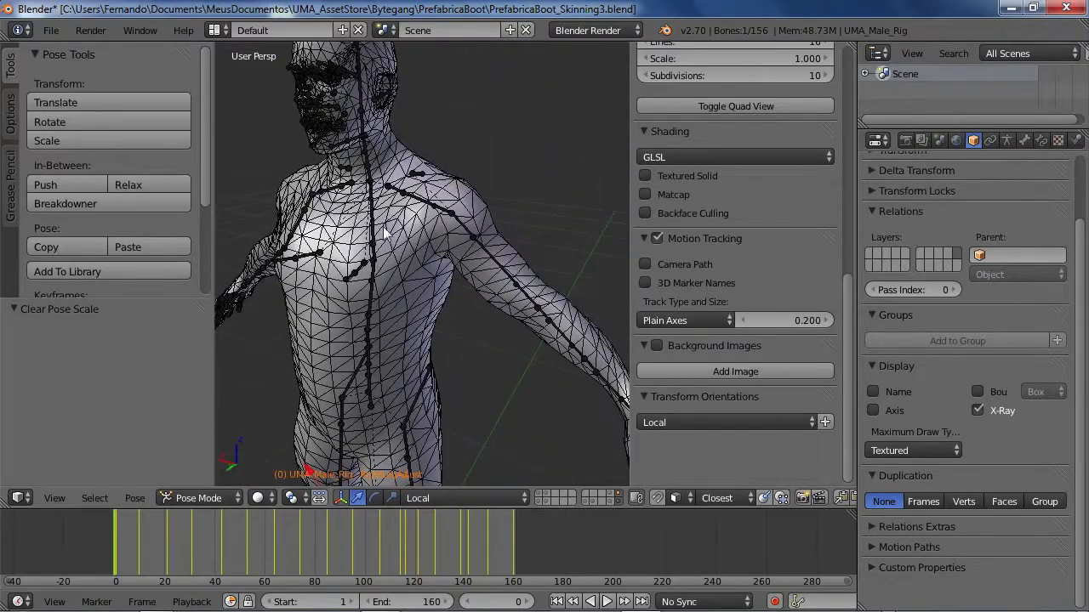
pyautogui.moveTo(490, 265); pyautogui.dragTo(450, 271, button='middle')
pyautogui.moveTo(389, 390); pyautogui.dragTo(487, 128, button='middle')
pyautogui.scroll(6, 486, 318)
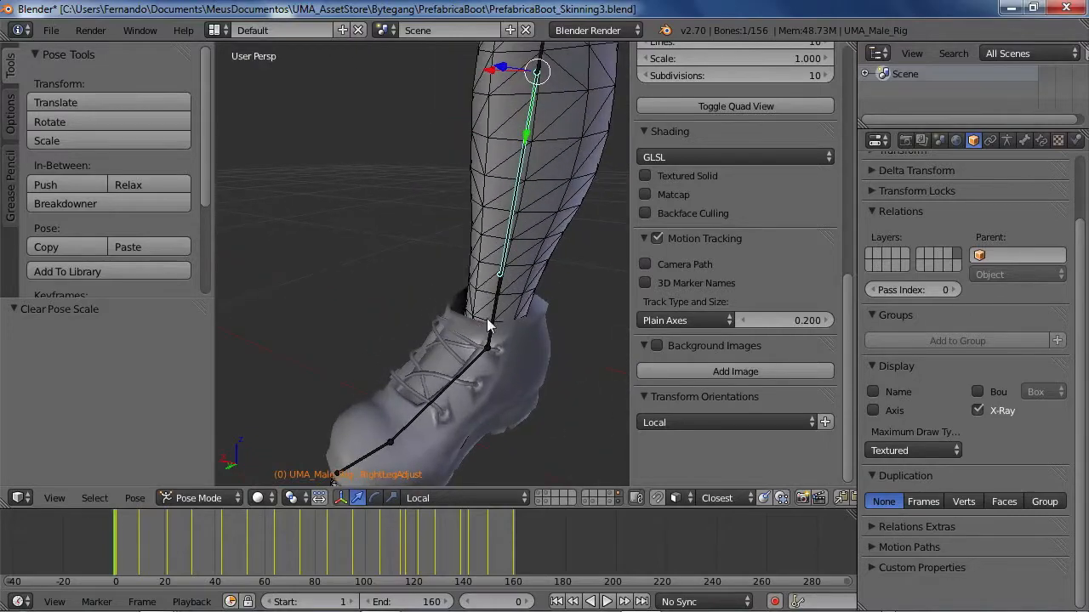
pyautogui.scroll(2, 486, 320)
pyautogui.keyDown('shift'); pyautogui.moveTo(486, 320); pyautogui.dragTo(451, 302, button='middle'); pyautogui.keyUp('shift')
# Step: Examine the bones in the chest and shoulders, and return to the RightFoot bone inside the boot
pyautogui.scroll(-6, 432, 319)
pyautogui.keyDown('shift'); pyautogui.moveTo(467, 124); pyautogui.dragTo(474, 279, button='middle'); pyautogui.keyUp('shift')
pyautogui.scroll(-4, 414, 363)
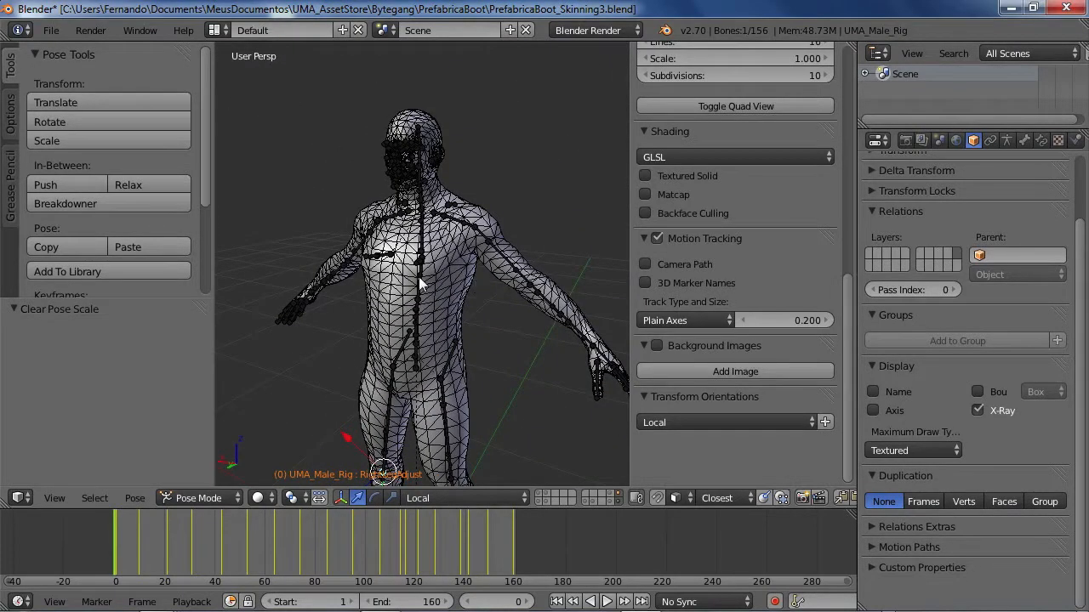
pyautogui.scroll(6, 458, 281)
pyautogui.scroll(-2, 461, 263)
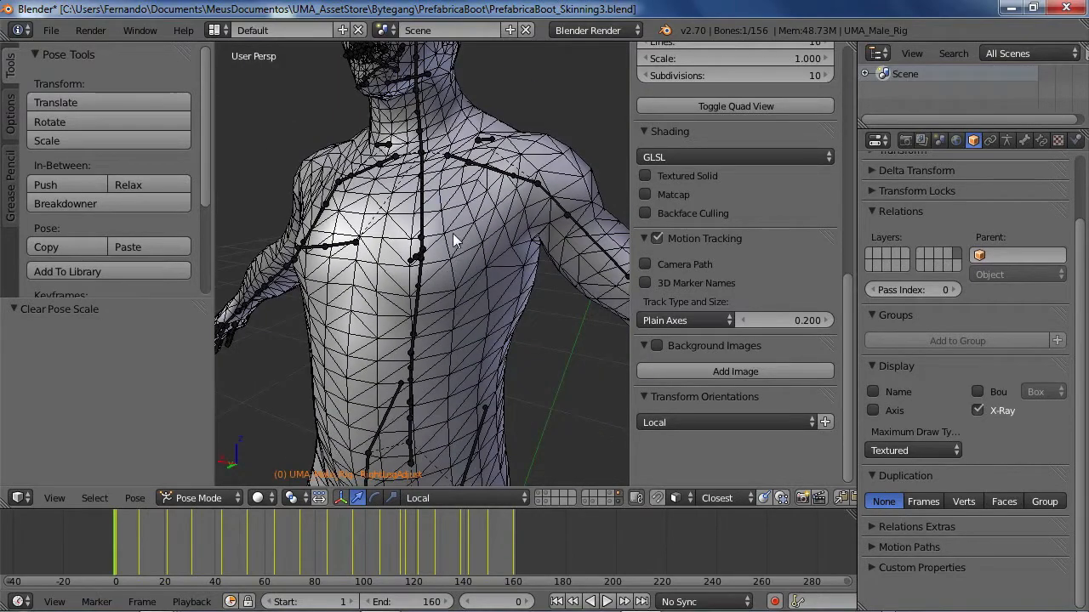
pyautogui.keyDown('shift'); pyautogui.moveTo(404, 396); pyautogui.dragTo(444, 226, button='middle'); pyautogui.keyUp('shift')
pyautogui.scroll(5, 428, 338)
pyautogui.keyDown('shift'); pyautogui.moveTo(428, 337); pyautogui.dragTo(442, 314, button='middle'); pyautogui.keyUp('shift')
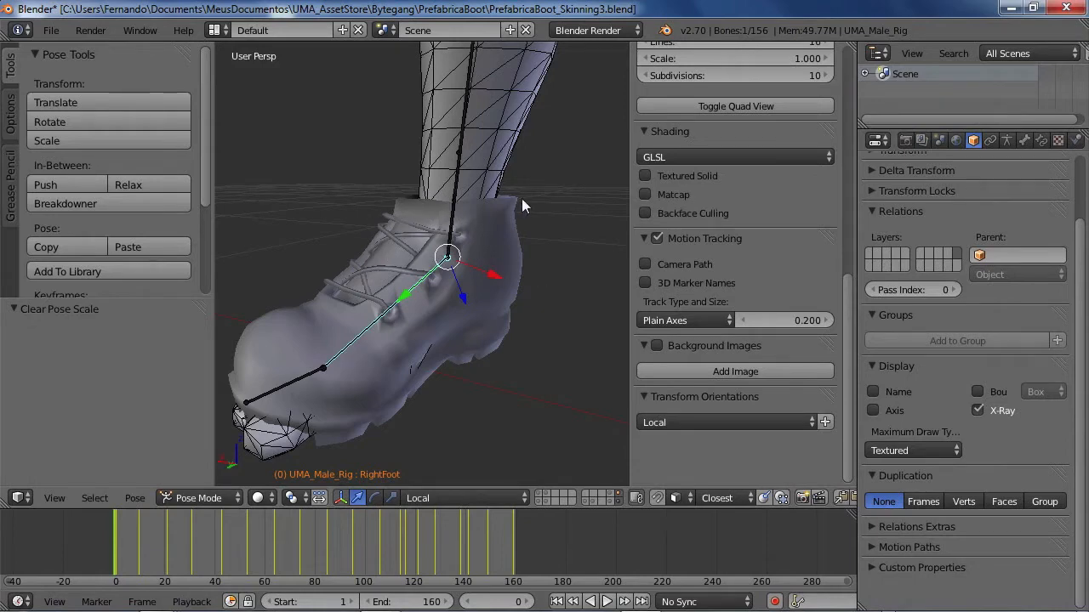
# Step: Select the Boot mesh and examine its collar where it surrounds the right ankle
pyautogui.moveTo(498, 241); pyautogui.dragTo(454, 301, button='middle')
pyautogui.scroll(3, 485, 274)
pyautogui.rightClick(479, 258)
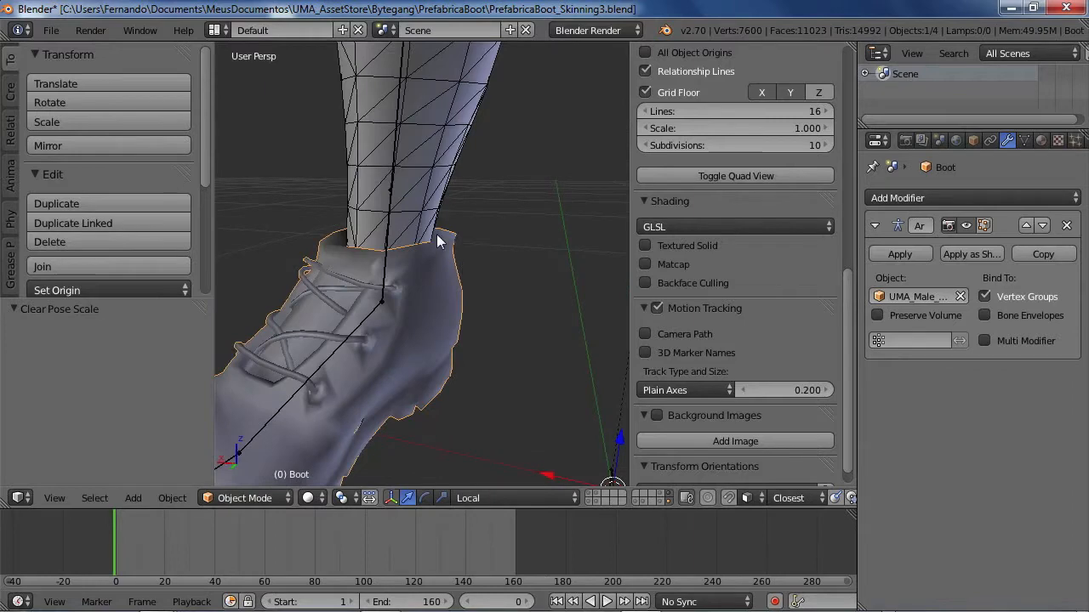
pyautogui.scroll(-5, 449, 287)
pyautogui.scroll(5, 445, 361)
pyautogui.moveTo(445, 354); pyautogui.dragTo(506, 332, button='middle')
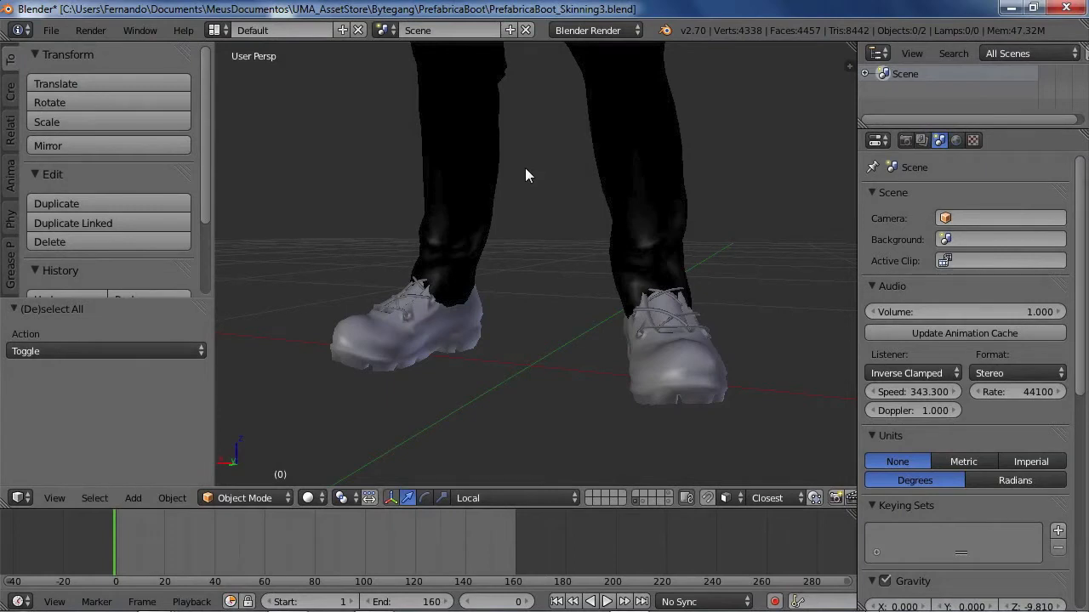
# Step: Switch the visible layer to the boots with the taller collar and compare the boot versions under the jeans
pyautogui.moveTo(484, 275); pyautogui.dragTo(481, 301, button='middle')
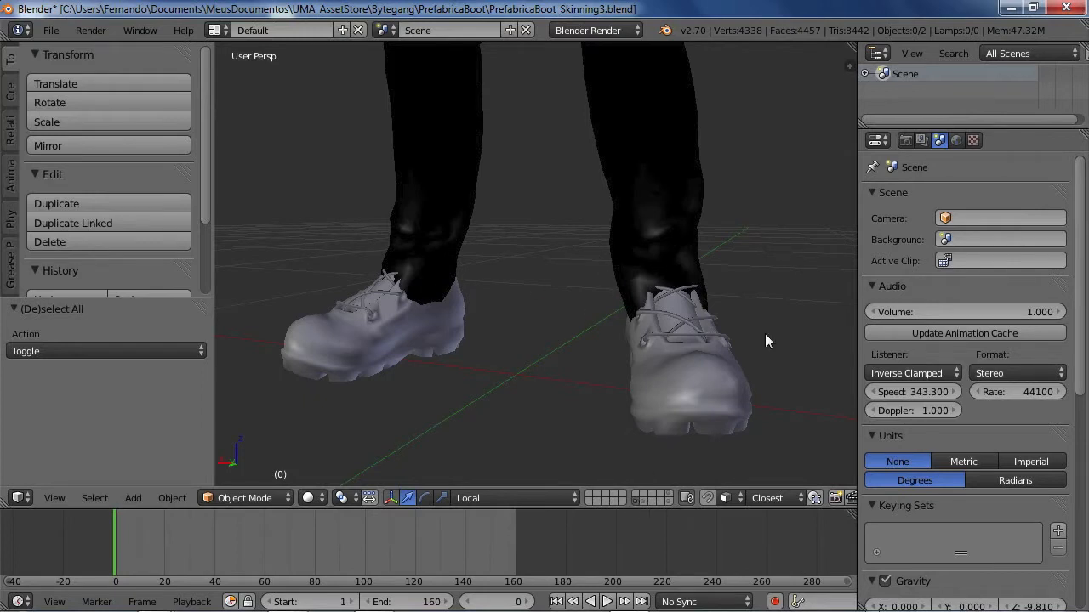
pyautogui.click(643, 500)
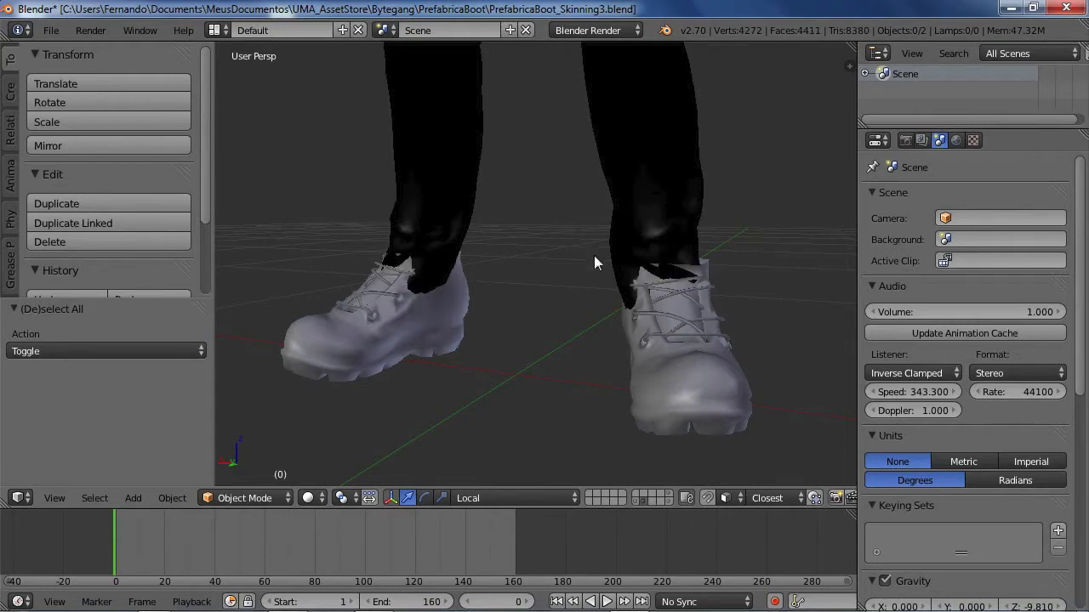
pyautogui.moveTo(481, 320); pyautogui.dragTo(683, 385, button='middle')
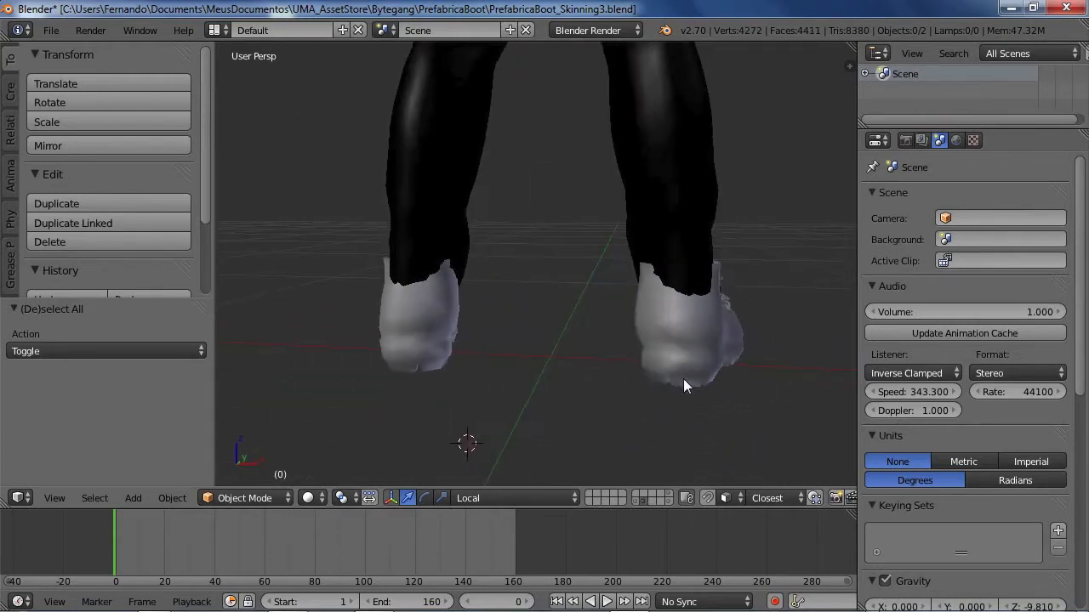
pyautogui.click(635, 500)
# Step: Examine from several sides where the jeans overlap or poke through the taller boots
pyautogui.moveTo(672, 426); pyautogui.dragTo(554, 249, button='middle')
pyautogui.moveTo(683, 342); pyautogui.dragTo(465, 246, button='middle')
pyautogui.moveTo(576, 255); pyautogui.dragTo(456, 260, button='middle')
pyautogui.moveTo(438, 306); pyautogui.dragTo(498, 289, button='middle')
pyautogui.moveTo(646, 332); pyautogui.dragTo(534, 326, button='middle')
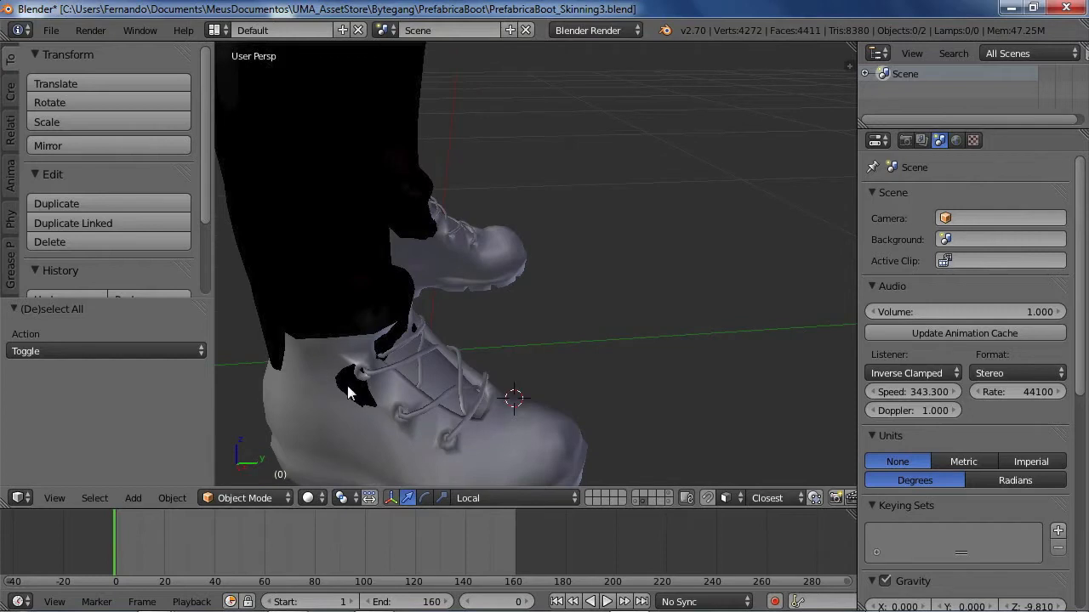
pyautogui.moveTo(515, 405); pyautogui.dragTo(535, 328, button='middle')
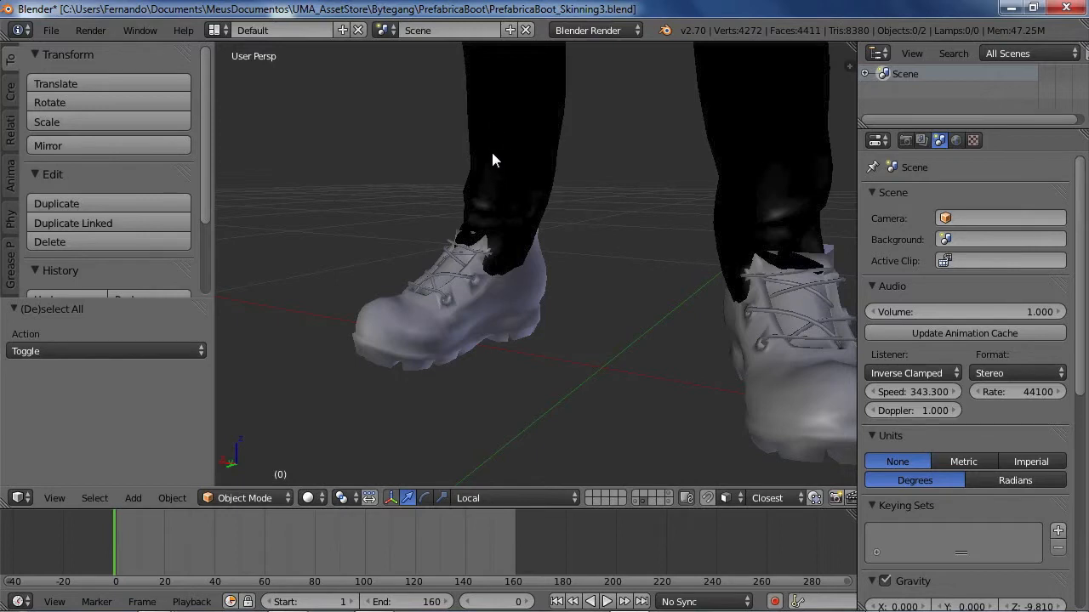
pyautogui.moveTo(513, 251); pyautogui.dragTo(522, 291, button='middle')
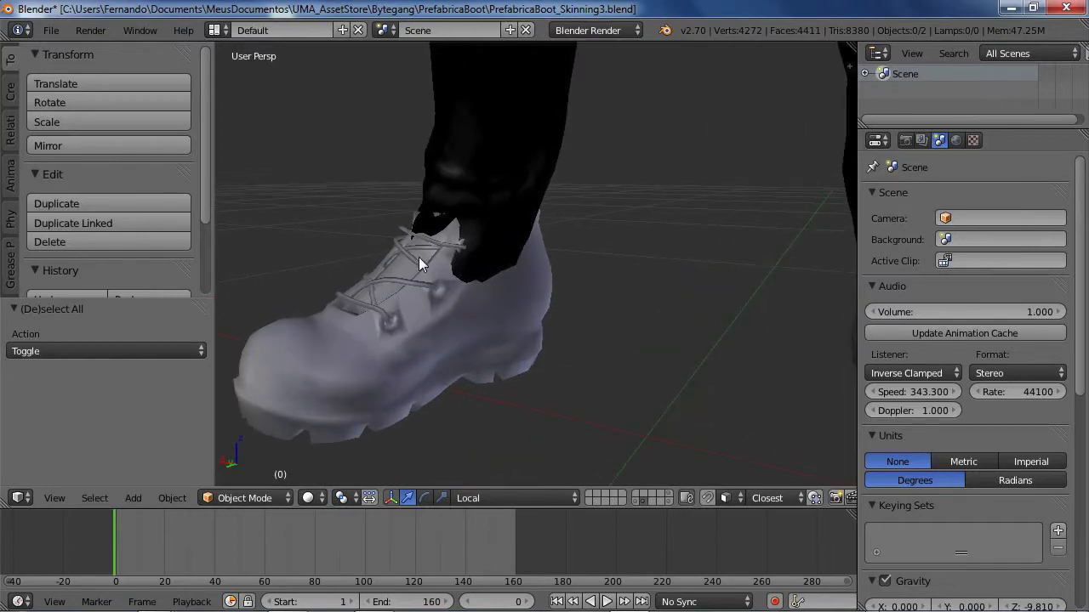
# Step: Compare from several sides how the jeans overlap the Boot version and the BootAdjust version
pyautogui.moveTo(440, 292); pyautogui.dragTo(520, 269, button='middle')
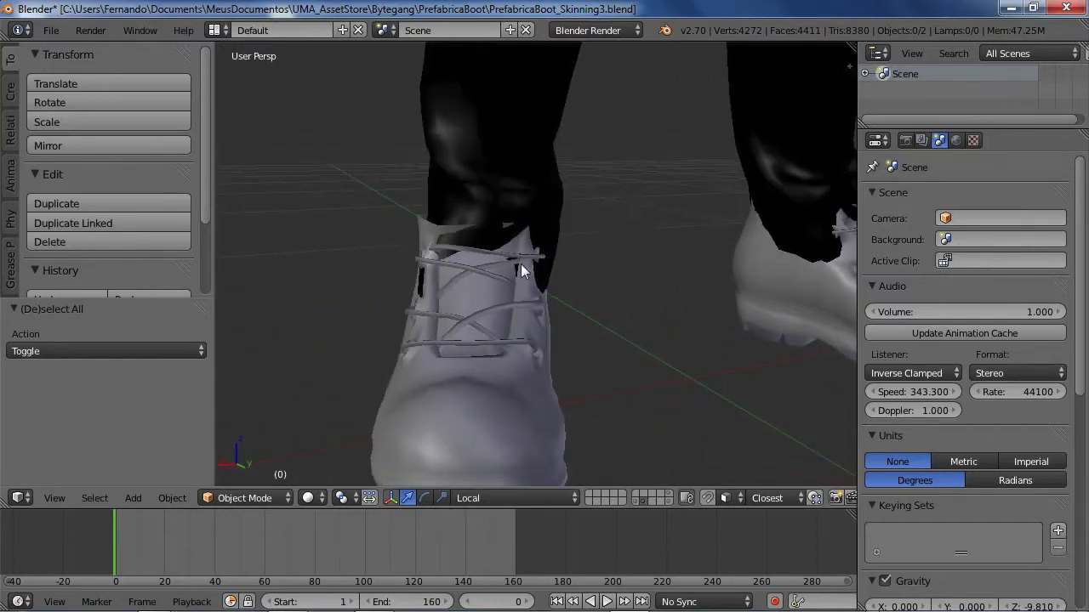
pyautogui.moveTo(486, 231); pyautogui.dragTo(609, 313, button='middle')
pyautogui.moveTo(497, 348); pyautogui.dragTo(795, 315, button='middle')
pyautogui.moveTo(553, 321); pyautogui.dragTo(517, 274, button='middle')
pyautogui.moveTo(586, 312); pyautogui.dragTo(563, 305, button='middle')
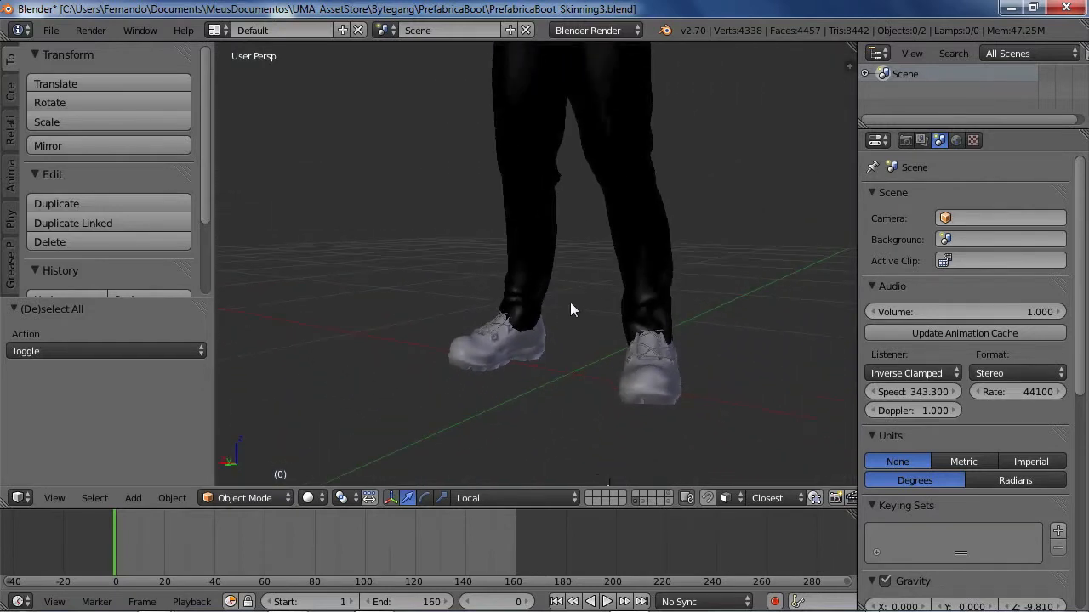
pyautogui.moveTo(576, 238); pyautogui.dragTo(578, 334, button='middle')
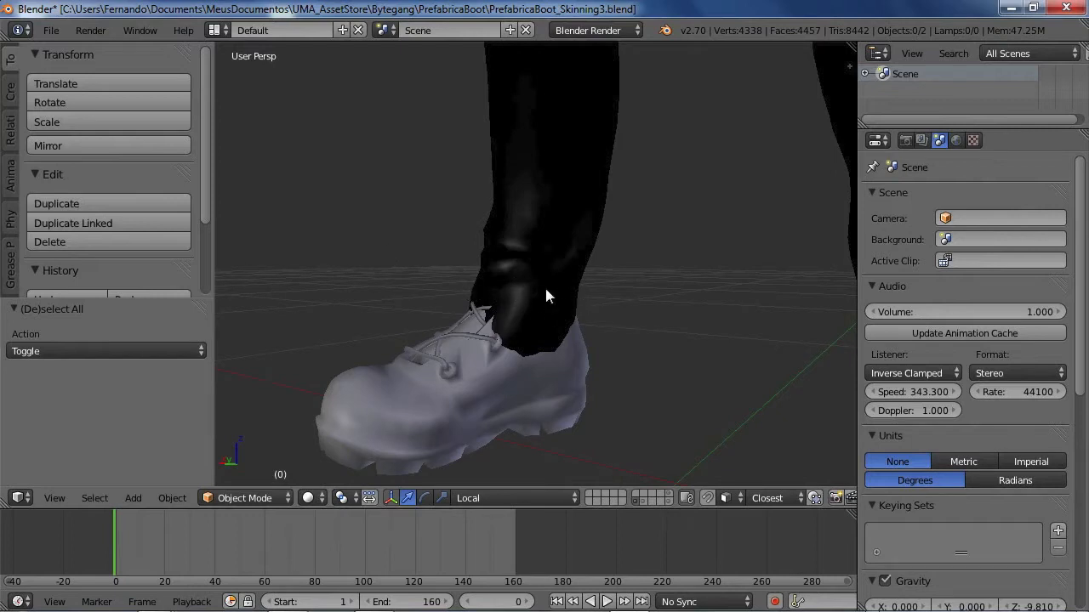
pyautogui.scroll(2, 524, 311)
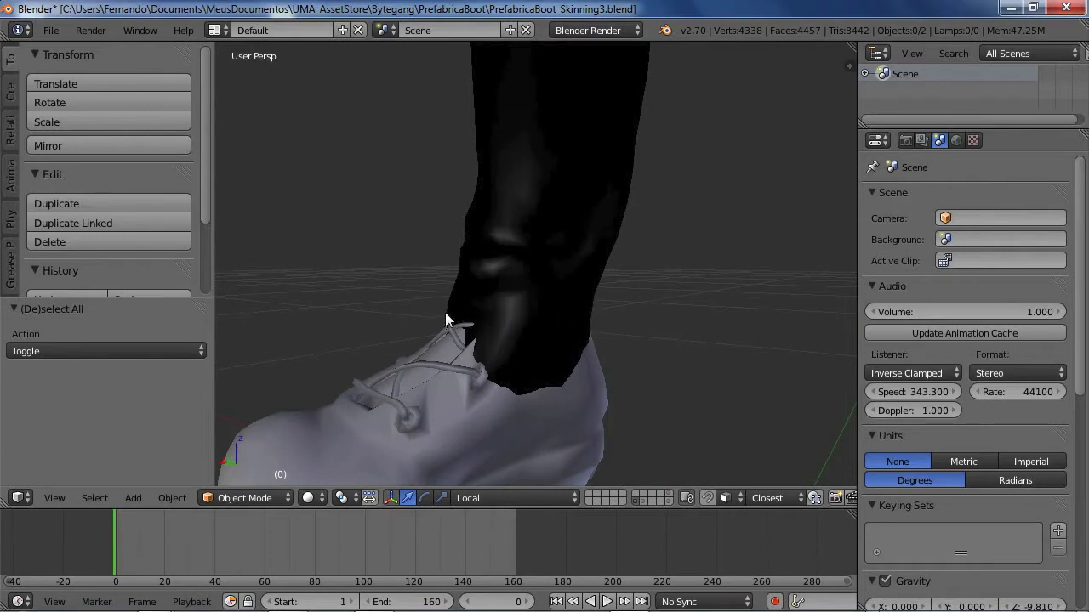
pyautogui.moveTo(561, 327)
pyautogui.mouseDown(button='middle')
pyautogui.moveTo(686, 352)
pyautogui.moveTo(632, 377)
pyautogui.moveTo(632, 300)
pyautogui.moveTo(637, 324)
pyautogui.moveTo(678, 323)
pyautogui.moveTo(663, 350)
pyautogui.moveTo(551, 332)
pyautogui.mouseUp(button='middle')
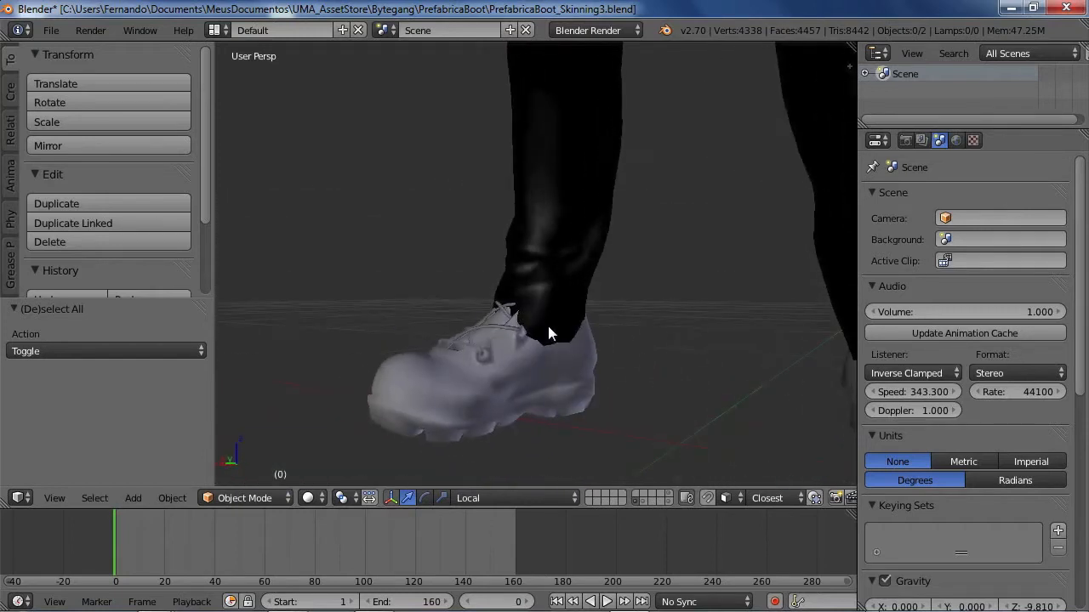
# Step: Hide the MaleJeans01 mesh and select the BootAdjust boot underneath
pyautogui.rightClick(556, 206)
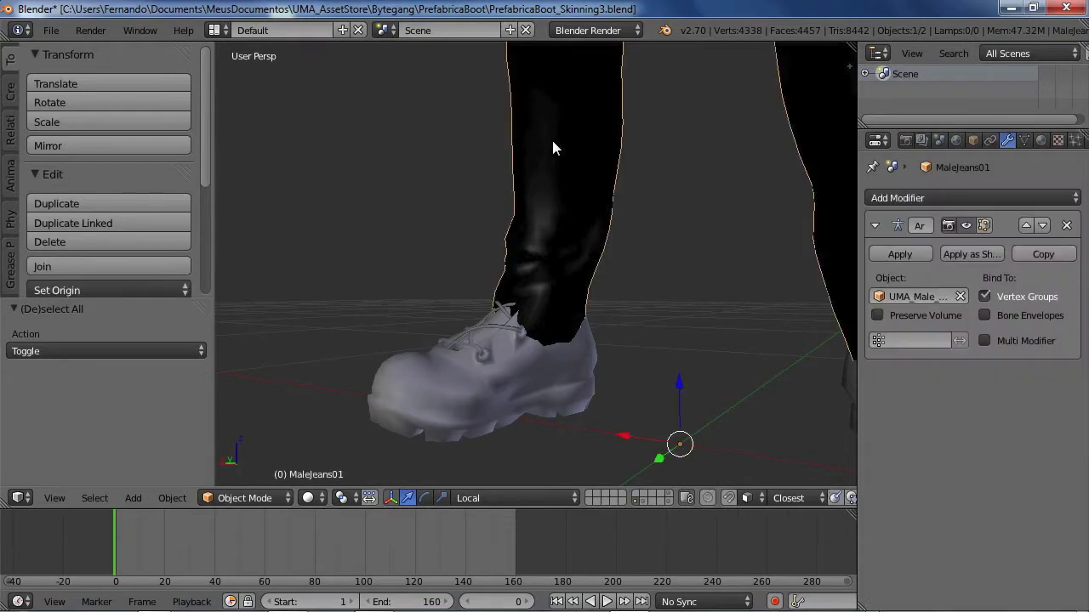
pyautogui.press('h')
pyautogui.moveTo(547, 205); pyautogui.dragTo(517, 302, button='middle')
pyautogui.rightClick(540, 297)
# Step: Inspect the mesh of BootAdjust's inner collar rim in Edit Mode, and return to Object Mode
pyautogui.press('Tab')
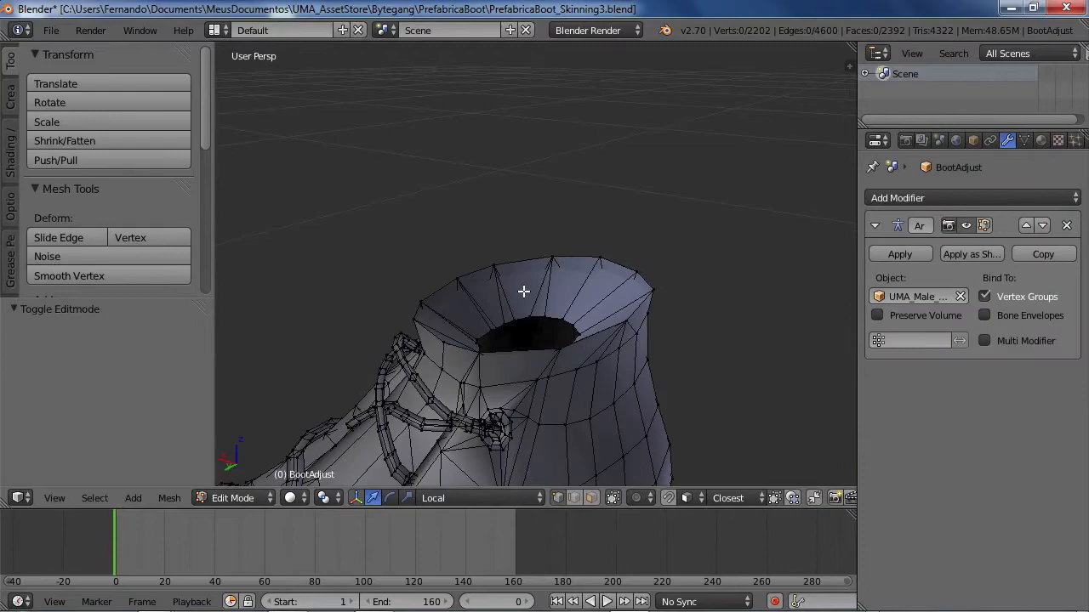
pyautogui.hotkey('ctrl', 'Tab')
pyautogui.click(477, 334)
pyautogui.moveTo(477, 334); pyautogui.dragTo(509, 336, button='middle')
pyautogui.press('a')
pyautogui.press('a')
pyautogui.press('Tab')
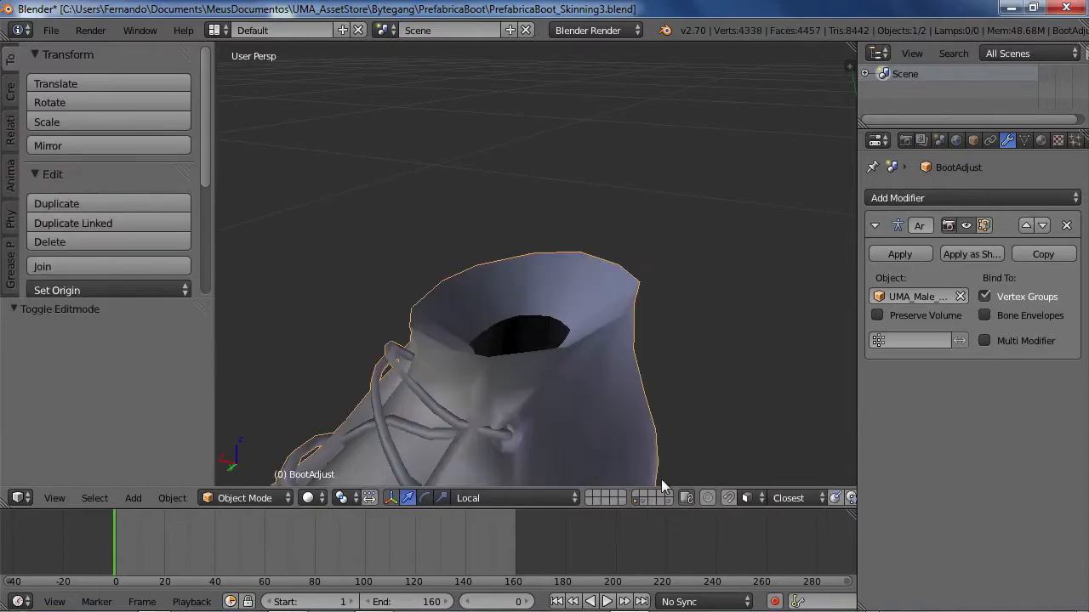
# Step: Display the body mesh's layer together with the boots and examine where the leg enters the boot collar
pyautogui.keyDown('shift'); pyautogui.click(670, 500); pyautogui.keyUp('shift')
pyautogui.press('a')
pyautogui.moveTo(570, 408); pyautogui.dragTo(618, 324, button='middle')
pyautogui.scroll(-4, 623, 314)
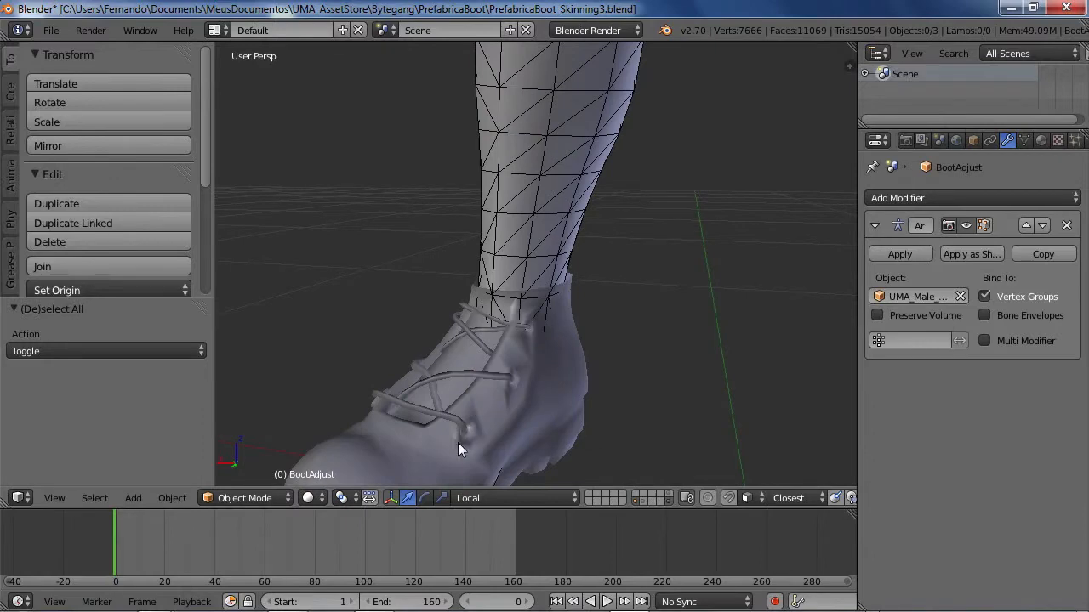
pyautogui.scroll(5, 620, 342)
pyautogui.moveTo(686, 320); pyautogui.dragTo(739, 265, button='middle')
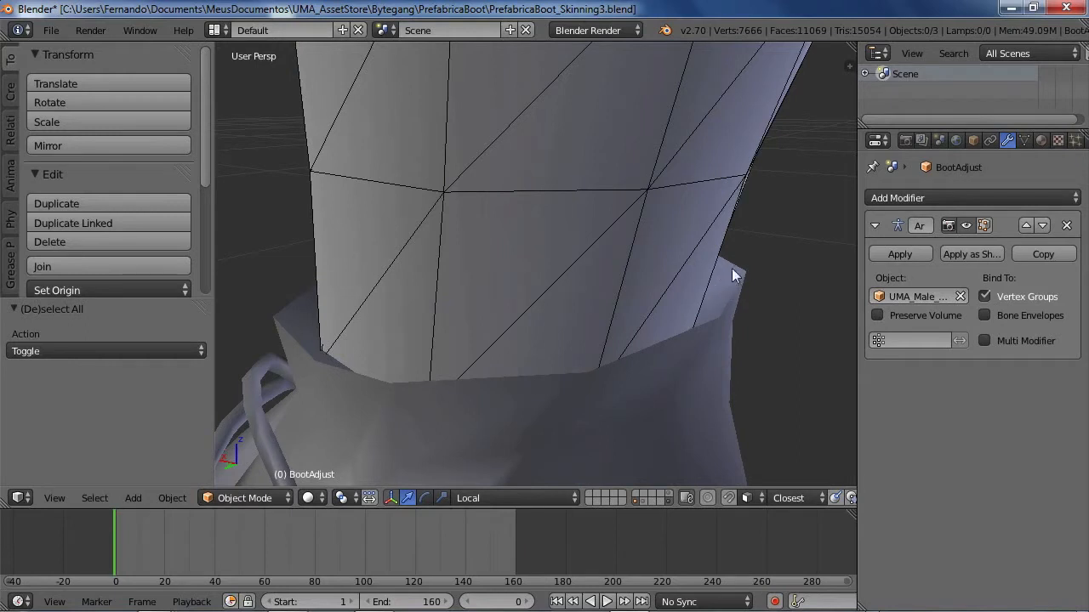
# Step: Open BootAdjust in Edit Mode with face selection and select the ring of faces inside the collar rim
pyautogui.moveTo(759, 299); pyautogui.dragTo(725, 281, button='middle')
pyautogui.rightClick(725, 282)
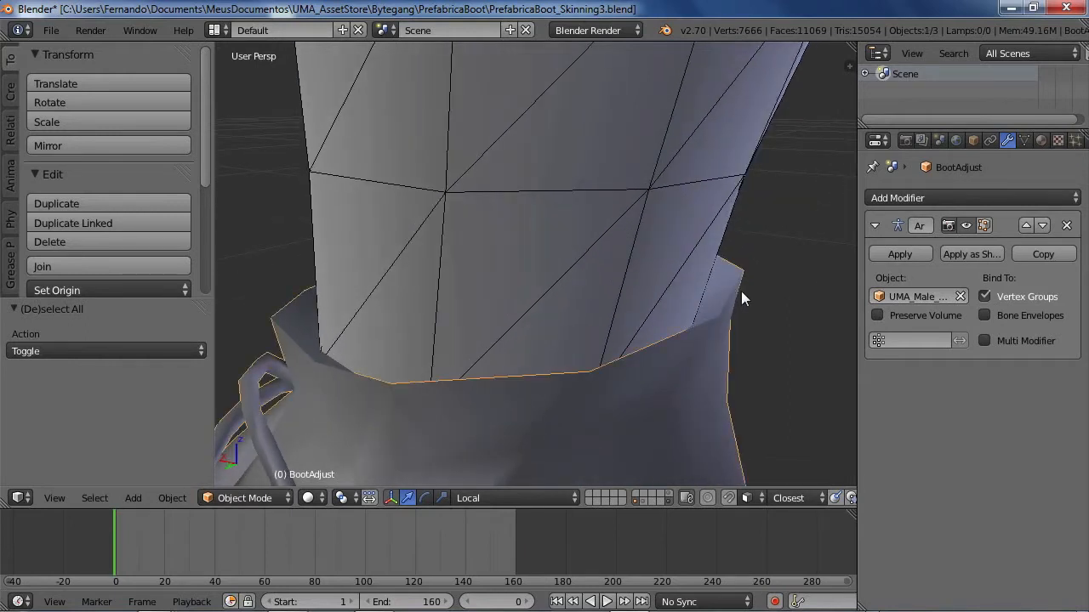
pyautogui.press('Tab')
pyautogui.hotkey('ctrl', 'Tab')
pyautogui.click(394, 326)
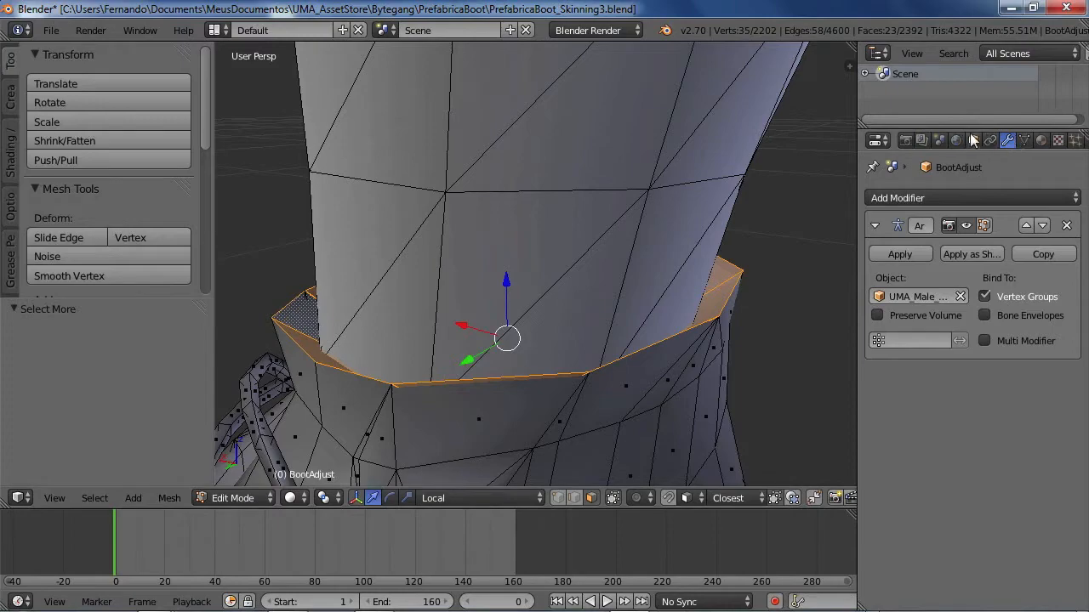
# Step: Display the face normals at size 0.01 and check the collar around the leg in wireframe and solid shading
pyautogui.press('n')
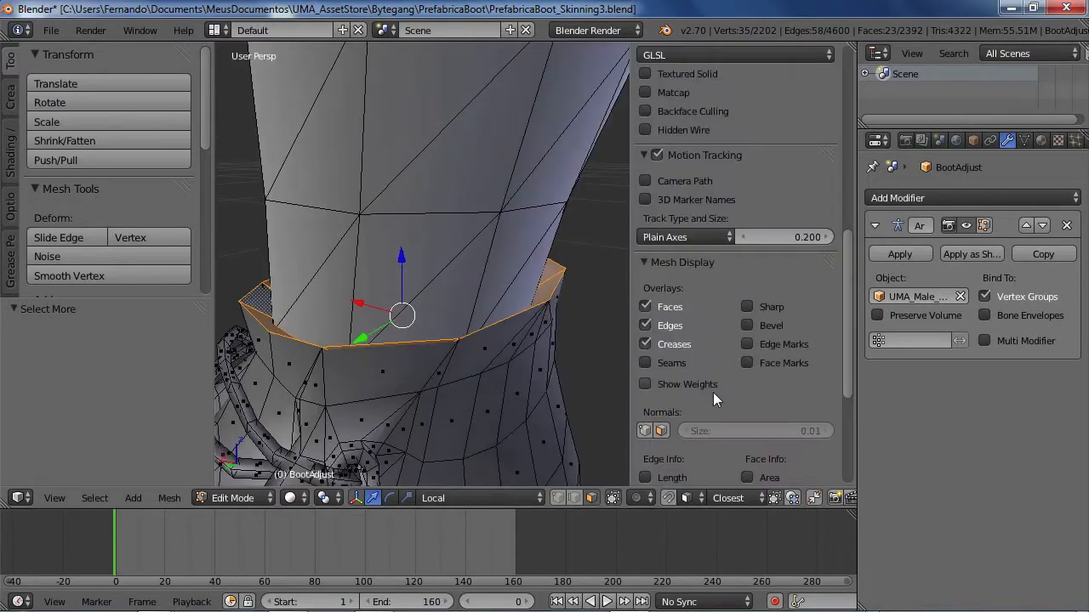
pyautogui.moveTo(484, 326); pyautogui.dragTo(573, 314, button='middle')
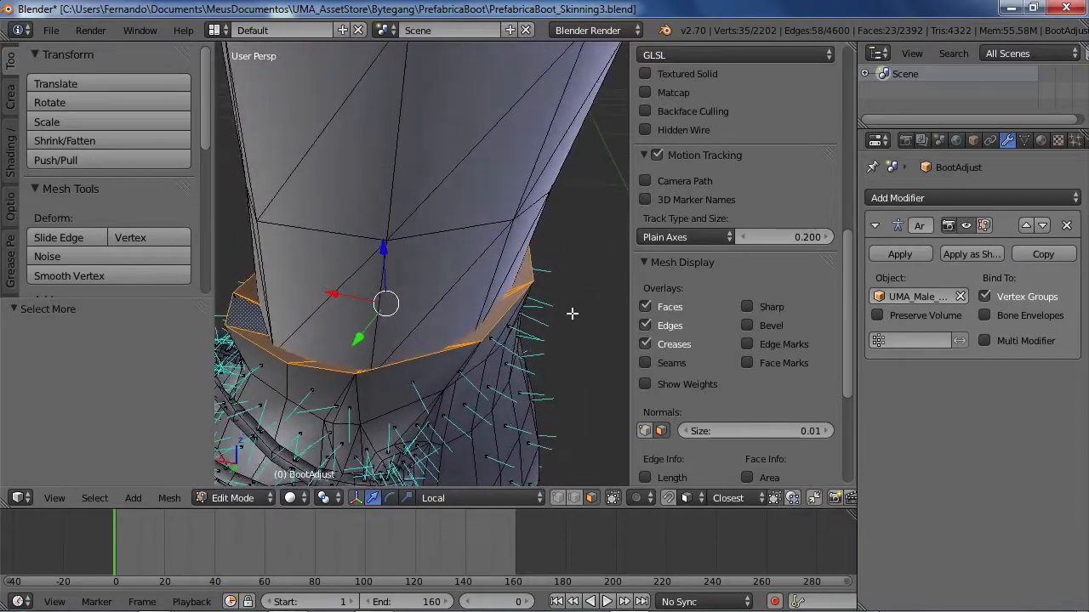
pyautogui.press('z')
pyautogui.moveTo(475, 329)
pyautogui.mouseDown(button='middle')
pyautogui.moveTo(598, 294)
pyautogui.moveTo(477, 290)
pyautogui.moveTo(431, 223)
pyautogui.mouseUp(button='middle')
pyautogui.scroll(6, 437, 336)
pyautogui.moveTo(437, 335)
pyautogui.mouseDown(button='middle')
pyautogui.moveTo(524, 318)
pyautogui.moveTo(455, 168)
pyautogui.moveTo(377, 297)
pyautogui.moveTo(486, 284)
pyautogui.moveTo(451, 291)
pyautogui.moveTo(530, 263)
pyautogui.moveTo(443, 277)
pyautogui.moveTo(513, 302)
pyautogui.moveTo(448, 303)
pyautogui.moveTo(491, 284)
pyautogui.moveTo(546, 345)
pyautogui.moveTo(556, 338)
pyautogui.moveTo(505, 332)
pyautogui.moveTo(496, 302)
pyautogui.moveTo(408, 345)
pyautogui.moveTo(468, 311)
pyautogui.moveTo(501, 340)
pyautogui.moveTo(525, 323)
pyautogui.moveTo(501, 303)
pyautogui.moveTo(421, 303)
pyautogui.mouseUp(button='middle')
pyautogui.press('z')
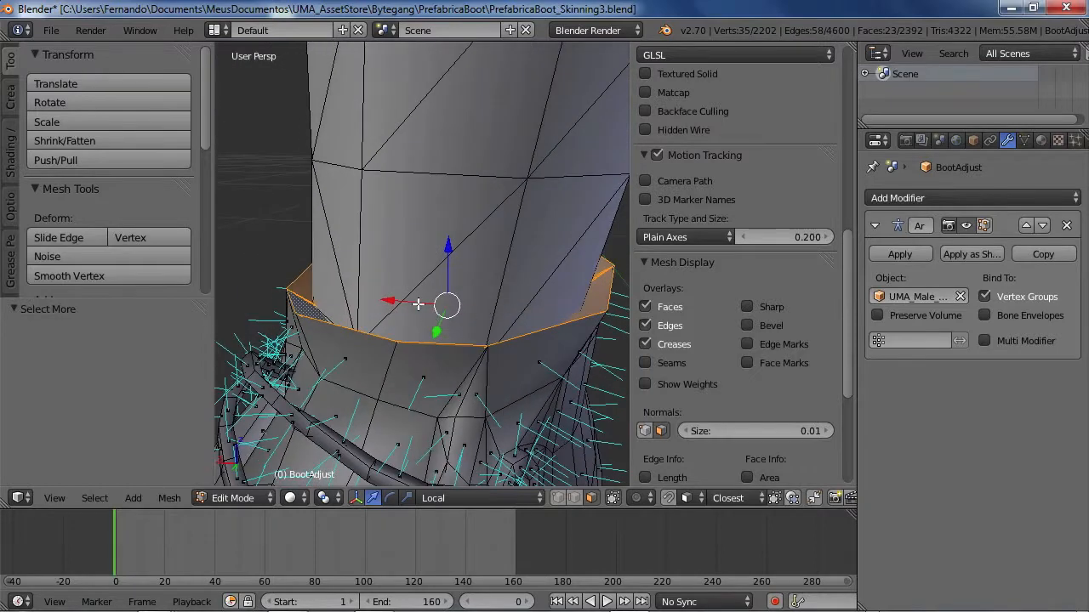
# Step: Look through the mesh operations for the rim faces and examine the direction of the collar's inner normals
pyautogui.press('w')
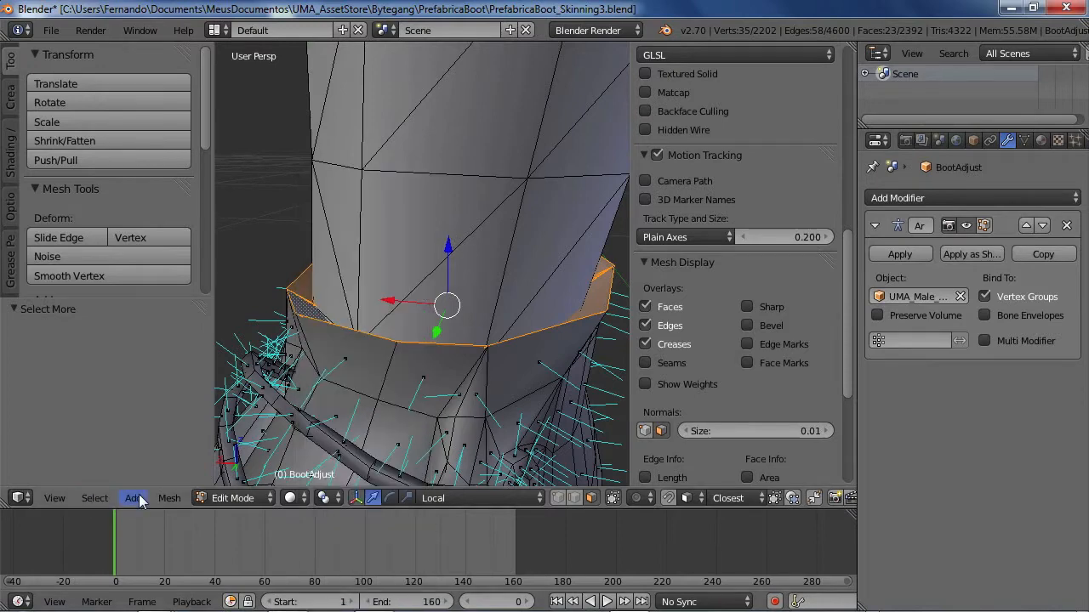
pyautogui.click(169, 499)
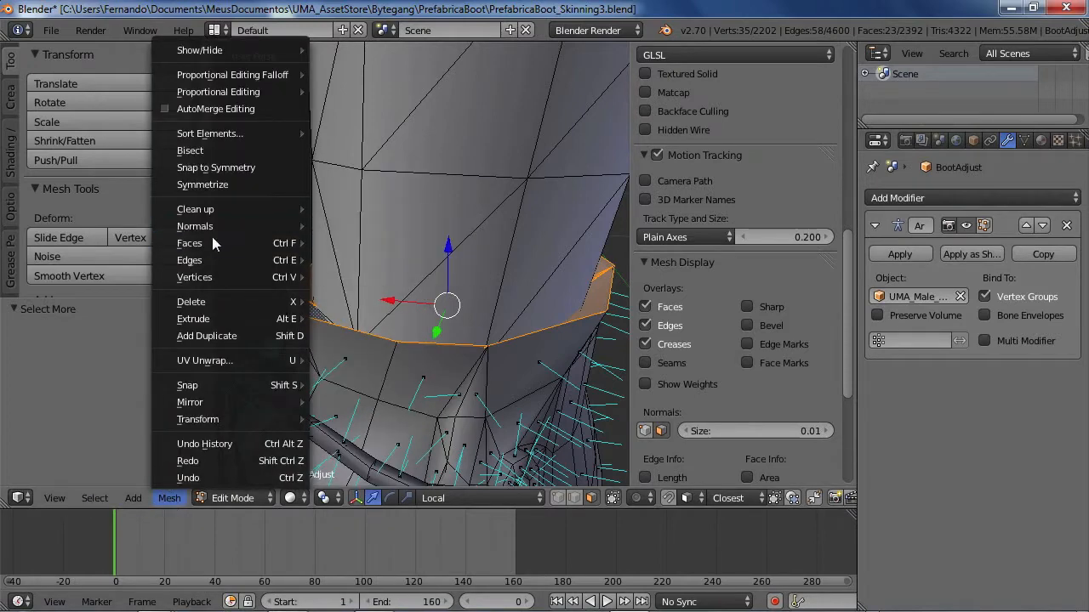
pyautogui.moveTo(222, 241)
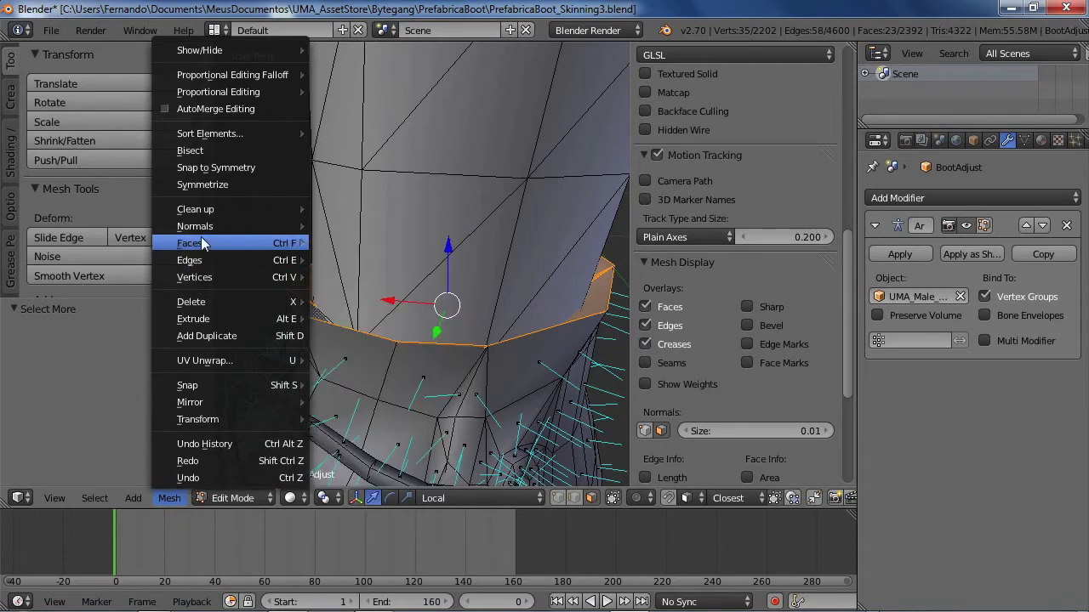
pyautogui.click(367, 243)
pyautogui.moveTo(513, 304); pyautogui.dragTo(452, 393, button='middle')
pyautogui.press('a')
pyautogui.moveTo(402, 410); pyautogui.dragTo(400, 356, button='middle')
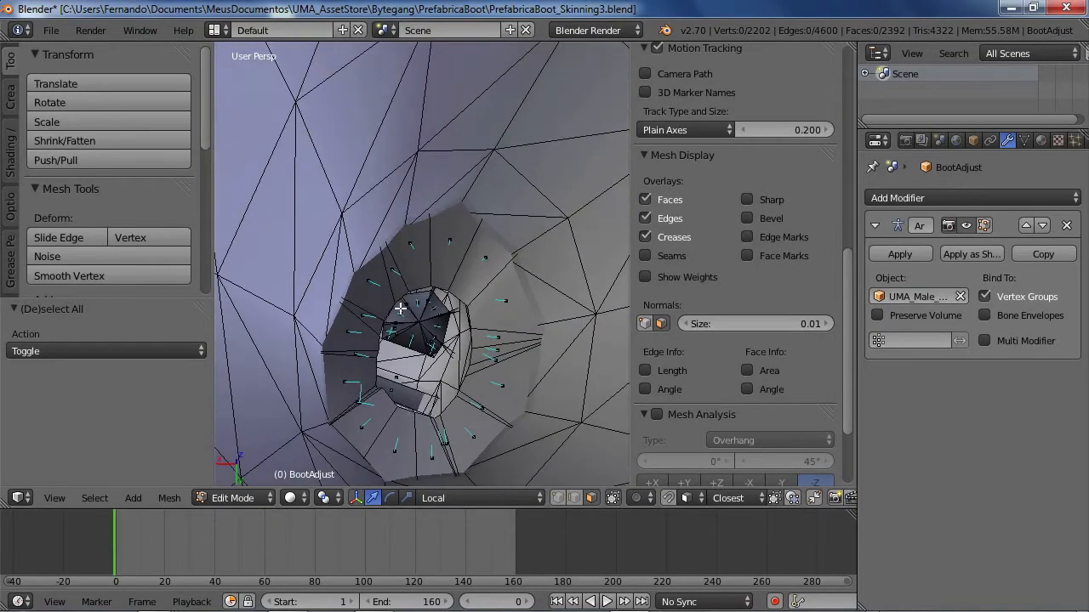
pyautogui.moveTo(467, 313); pyautogui.dragTo(362, 298, button='middle')
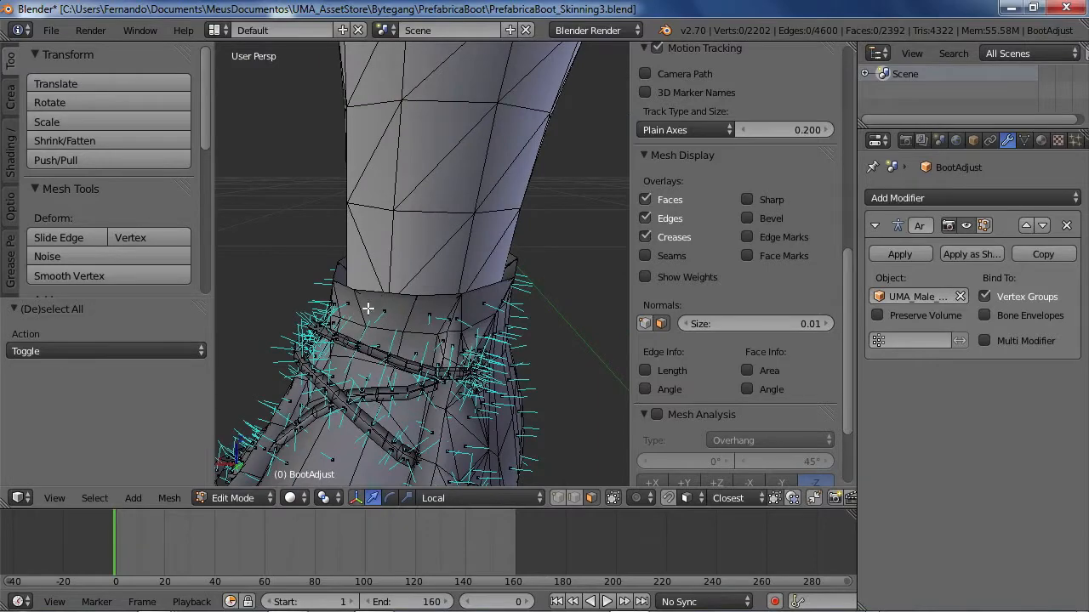
pyautogui.moveTo(406, 334); pyautogui.dragTo(416, 261, button='middle')
pyautogui.moveTo(480, 272); pyautogui.dragTo(436, 479, button='middle')
# Step: Leave BootAdjust's Edit Mode, show the armature layer and put UMA_Male_Rig into Pose Mode
pyautogui.click(263, 504)
pyautogui.click(250, 478)
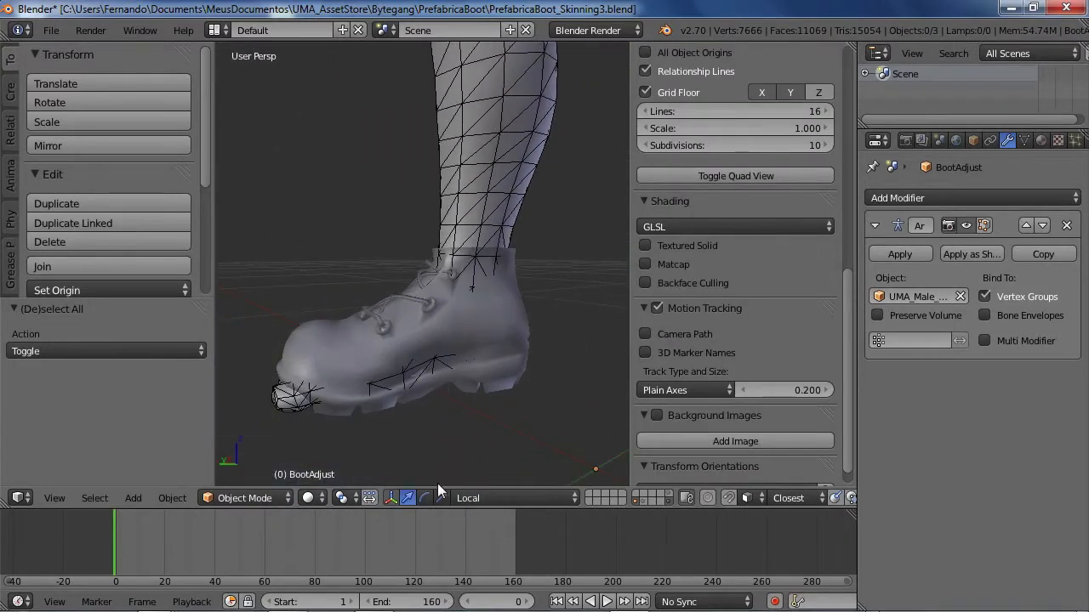
pyautogui.keyDown('shift'); pyautogui.click(669, 493); pyautogui.keyUp('shift')
pyautogui.rightClick(442, 313)
pyautogui.click(231, 497)
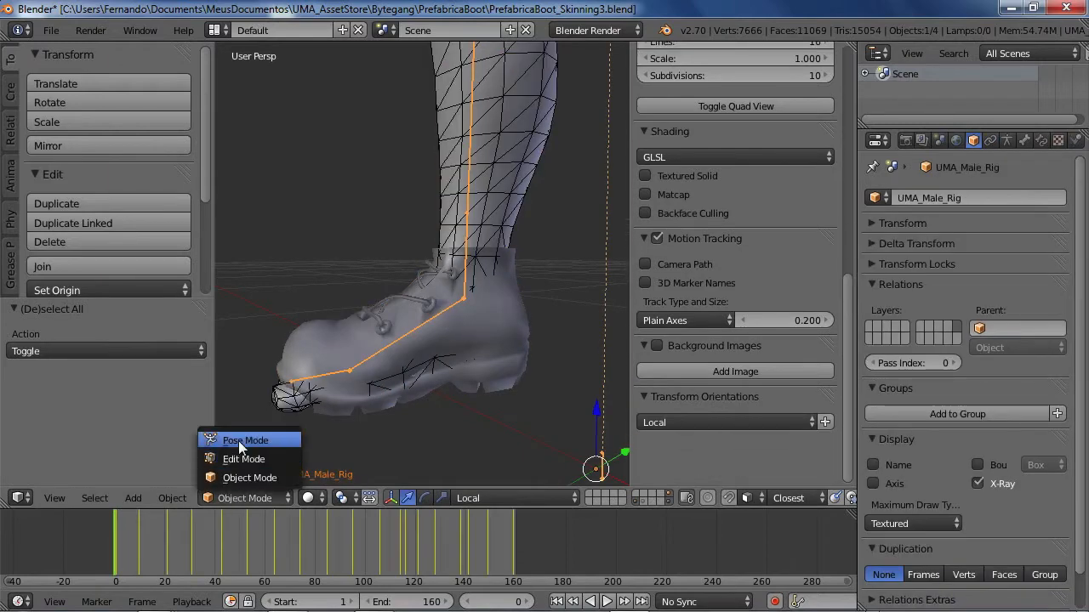
pyautogui.click(238, 439)
# Step: Try rotating the RightFoot bone about 47 degrees along local X and scaling it uniformly to about 1.18
pyautogui.press('r')
pyautogui.press('x')
pyautogui.press('x')
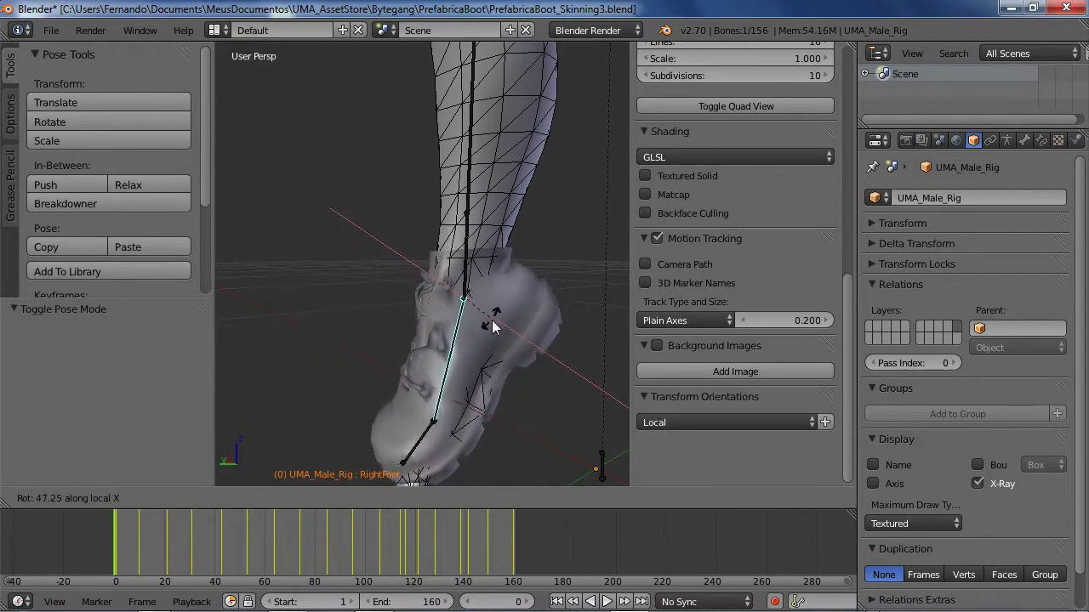
pyautogui.click(492, 321)
pyautogui.moveTo(489, 329); pyautogui.dragTo(534, 292, button='middle')
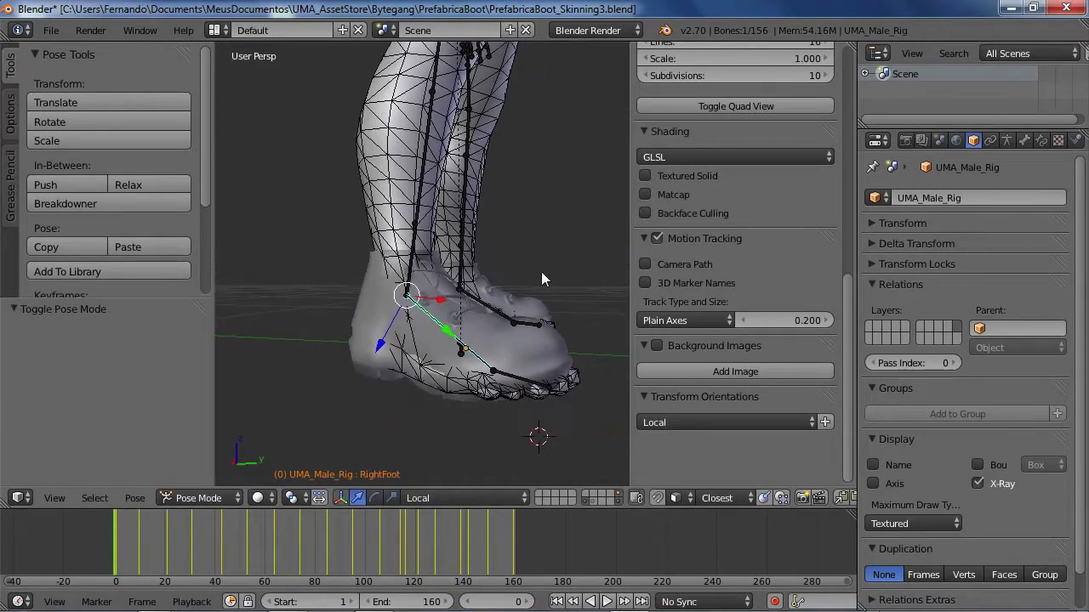
pyautogui.press('s')
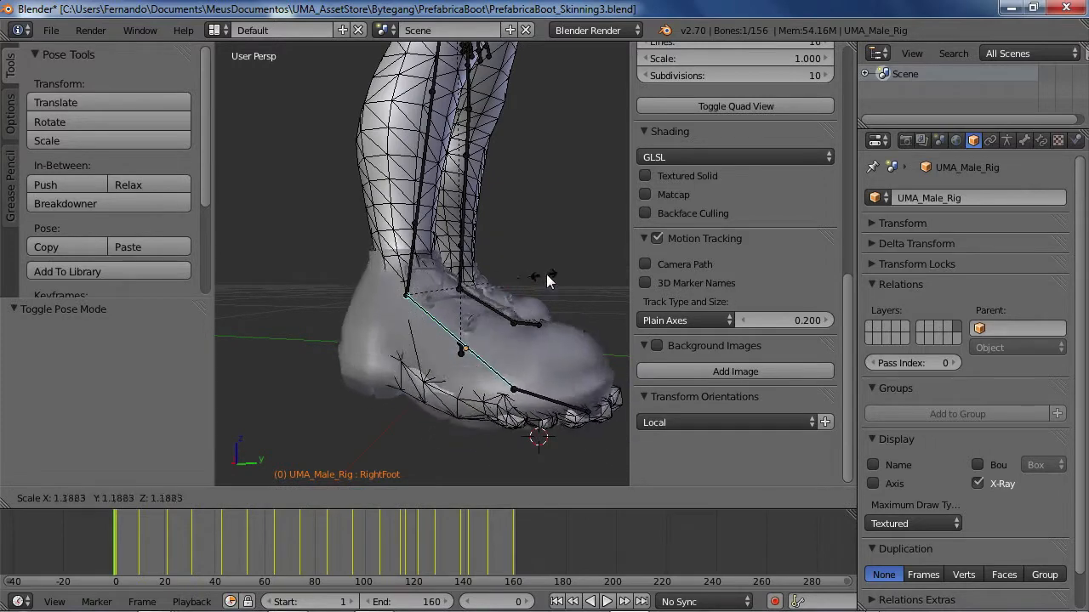
# Step: Try scaling the RightLegAdjust bone to about 2.14 with its local Y axis locked
pyautogui.rightClick(398, 235)
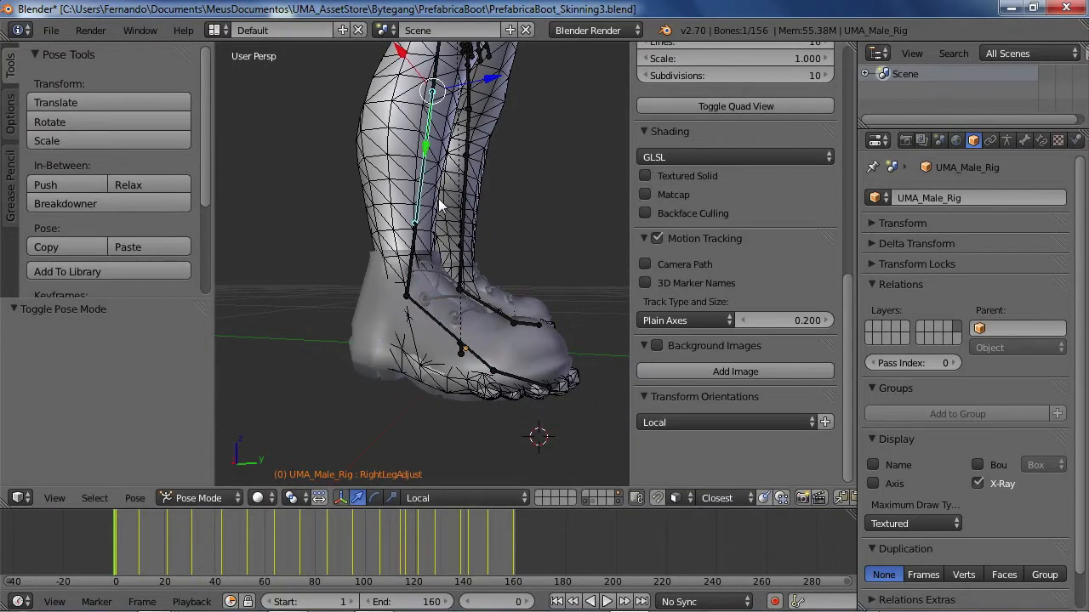
pyautogui.press('s')
pyautogui.hotkey('shift', 'y')
pyautogui.hotkey('shift', 'y')
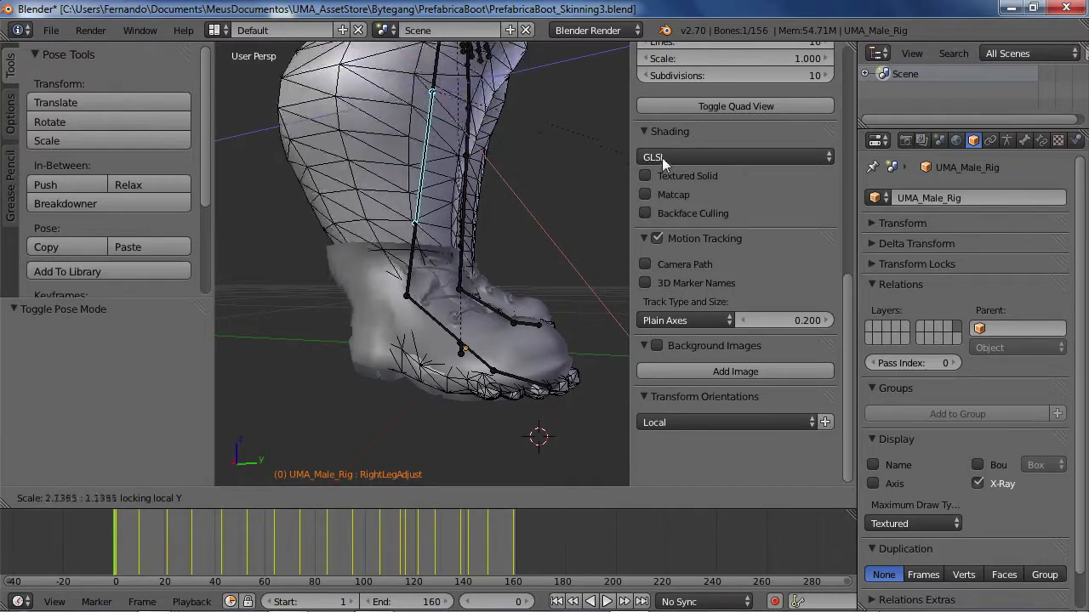
pyautogui.rightClick(555, 191)
pyautogui.moveTo(544, 195); pyautogui.dragTo(448, 303, button='middle')
# Step: Deselect all bones and save the blend file over the existing PrefabricaBoot_Skinning3.blend
pyautogui.press('a')
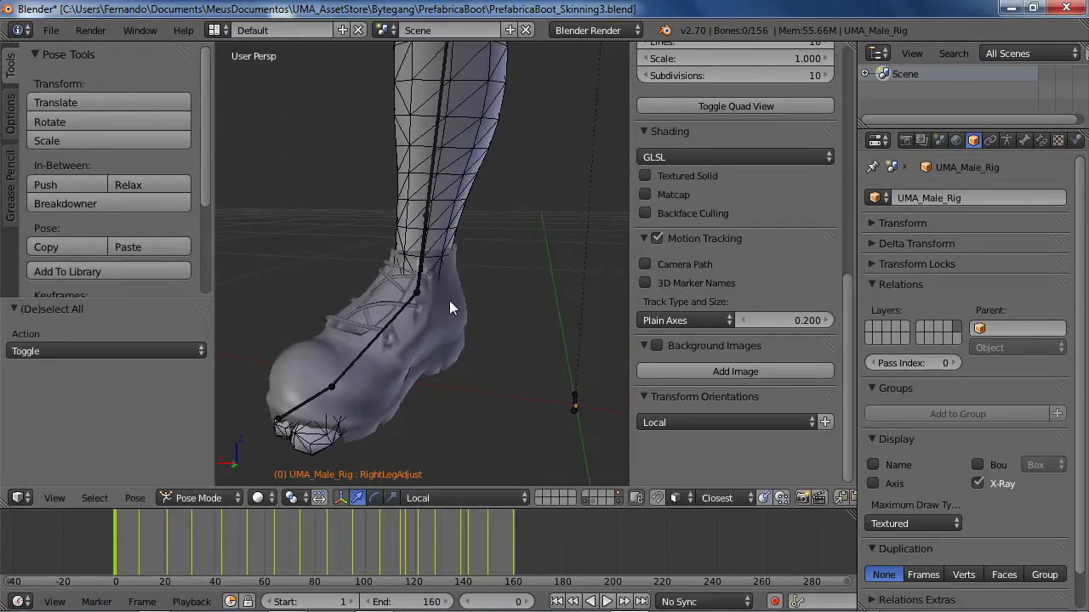
pyautogui.hotkey('ctrl', 's')
pyautogui.click(452, 300)
# Step: Switch the visible layer to the original boots with the jeans, and hide the jeans mesh
pyautogui.moveTo(541, 355); pyautogui.dragTo(567, 454, button='middle')
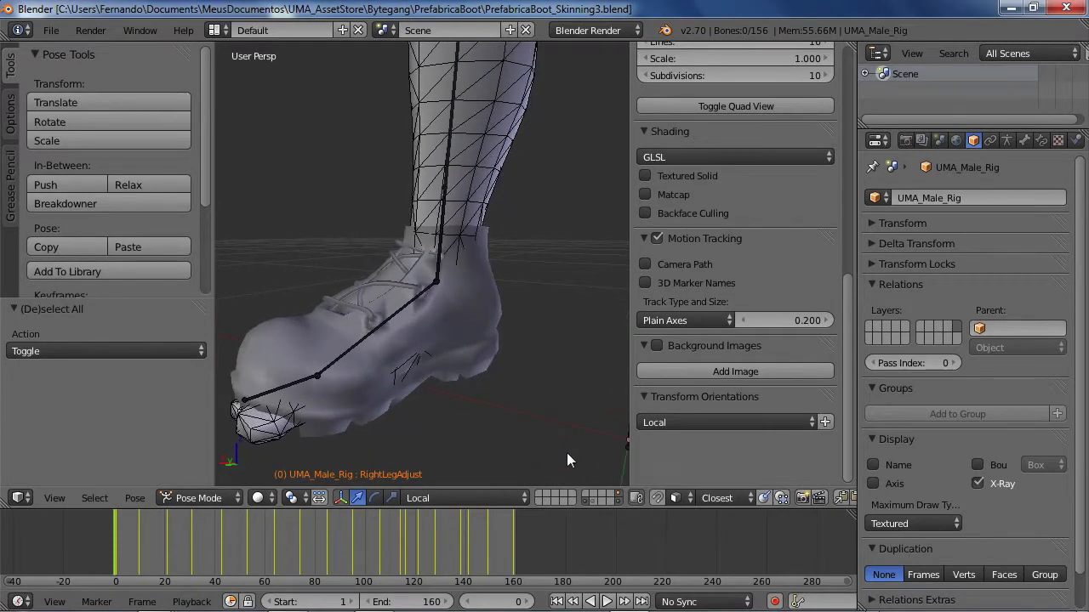
pyautogui.click(593, 501)
pyautogui.moveTo(447, 279); pyautogui.dragTo(456, 179, button='middle')
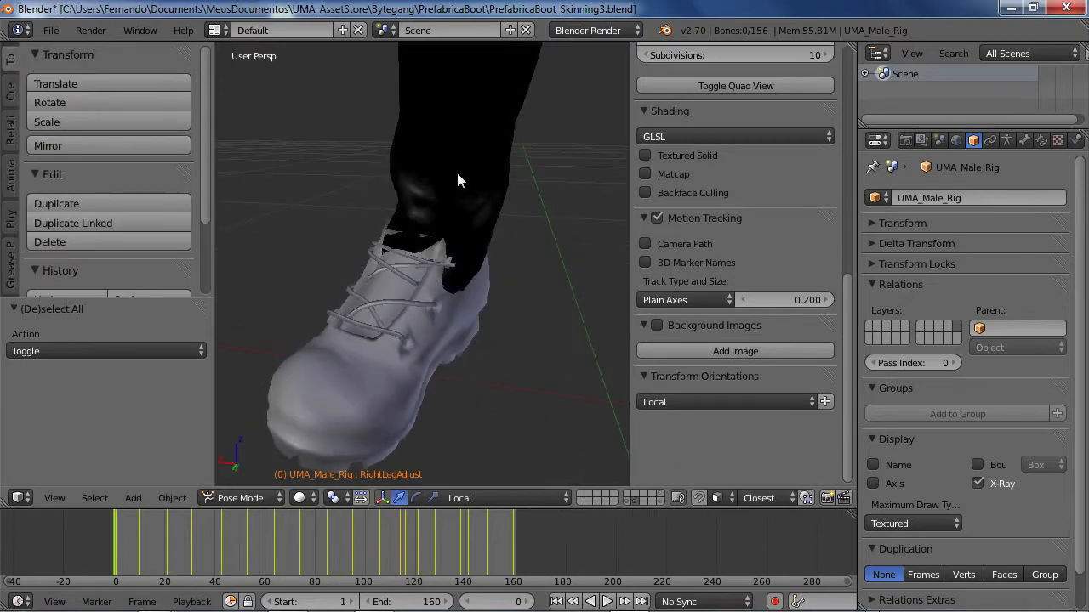
pyautogui.rightClick(458, 177)
pyautogui.press('h')
# Step: Open the Boot mesh in Edit Mode with face selection and examine its open collar
pyautogui.scroll(3, 486, 239)
pyautogui.moveTo(485, 239); pyautogui.dragTo(389, 237, button='middle')
pyautogui.scroll(2, 389, 237)
pyautogui.rightClick(393, 239)
pyautogui.press('Tab')
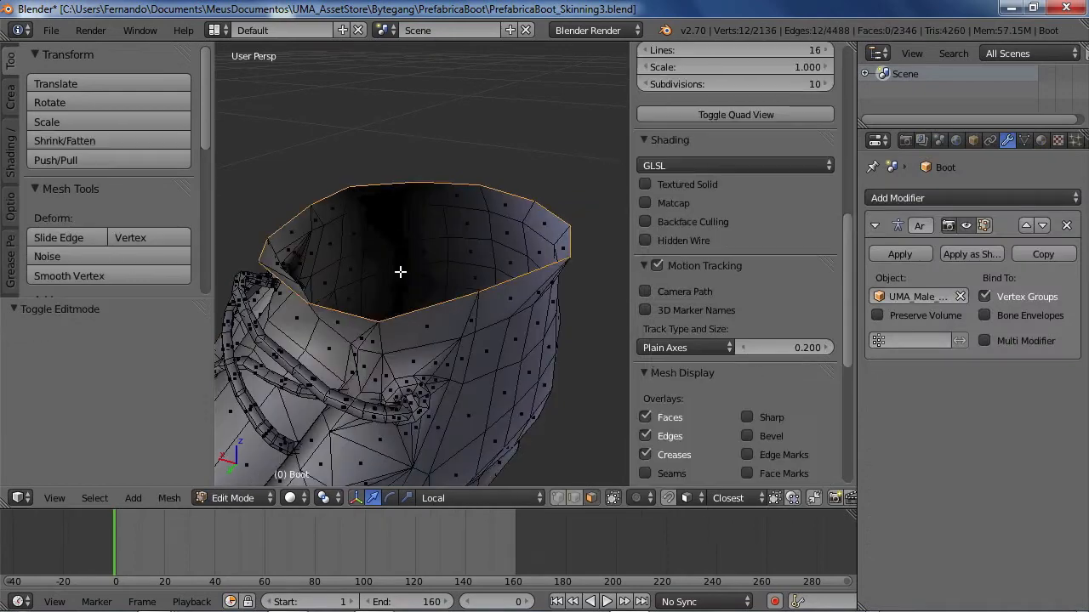
pyautogui.moveTo(413, 311)
pyautogui.mouseDown(button='middle')
pyautogui.moveTo(337, 296)
pyautogui.moveTo(452, 286)
pyautogui.moveTo(403, 310)
pyautogui.mouseUp(button='middle')
pyautogui.hotkey('ctrl', 'Tab')
pyautogui.click(311, 299)
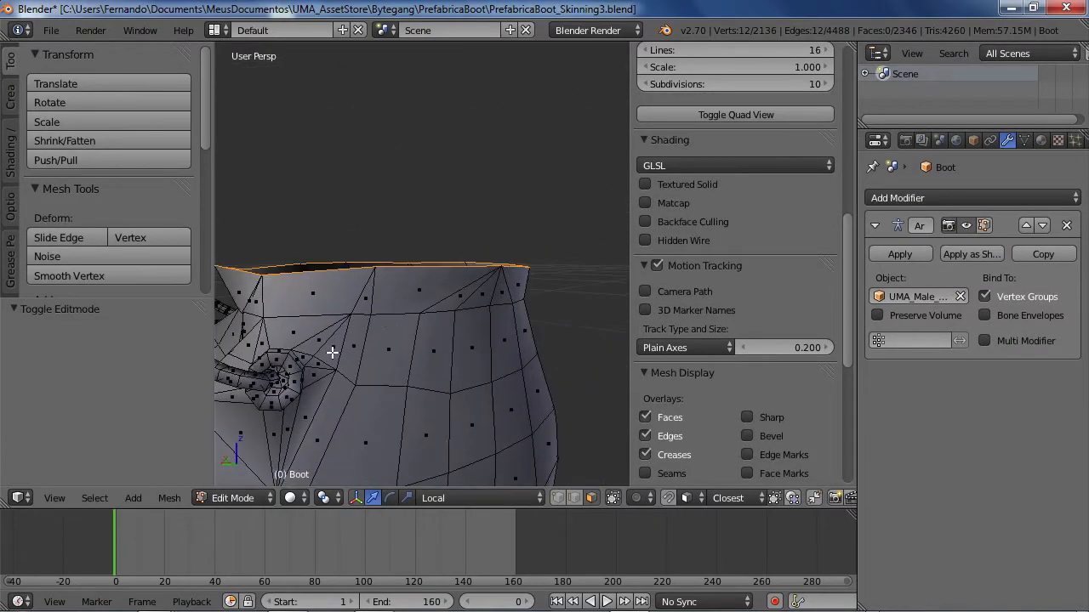
# Step: Select the uppermost band of collar faces on both boots, working in wireframe from the right orthographic view
pyautogui.moveTo(332, 352); pyautogui.dragTo(415, 318, button='middle')
pyautogui.press('KP_5')
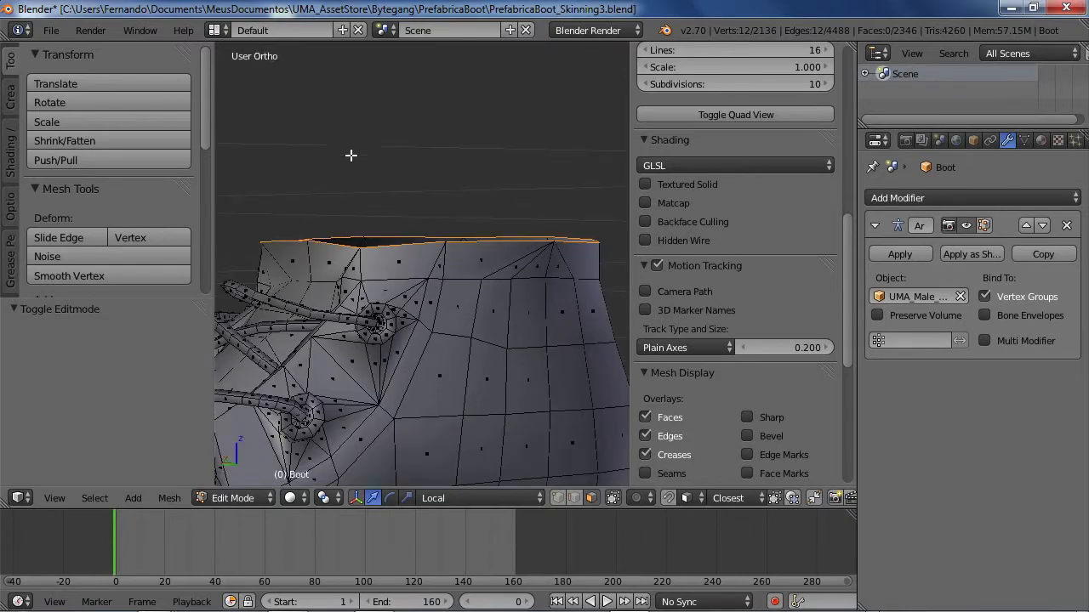
pyautogui.press('KP_3')
pyautogui.keyDown('ctrl'); pyautogui.moveTo(405, 314); pyautogui.dragTo(417, 340, button='middle'); pyautogui.keyUp('ctrl')
pyautogui.keyDown('shift'); pyautogui.moveTo(430, 312); pyautogui.dragTo(463, 296, button='middle'); pyautogui.keyUp('shift')
pyautogui.press('z')
pyautogui.keyDown('shift'); pyautogui.moveTo(389, 243); pyautogui.dragTo(420, 236, button='middle'); pyautogui.keyUp('shift')
pyautogui.press('a')
pyautogui.moveTo(249, 168); pyautogui.dragTo(595, 233)
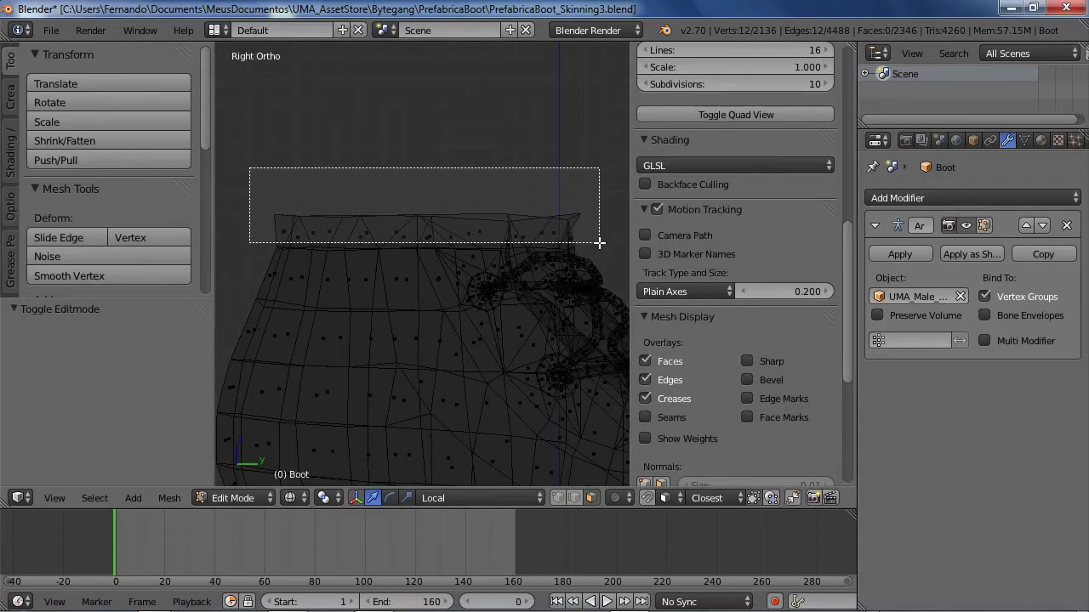
pyautogui.moveTo(599, 242); pyautogui.dragTo(598, 243)
pyautogui.moveTo(535, 274); pyautogui.dragTo(380, 265, button='middle')
pyautogui.keyDown('shift'); pyautogui.rightClick(380, 262); pyautogui.keyUp('shift')
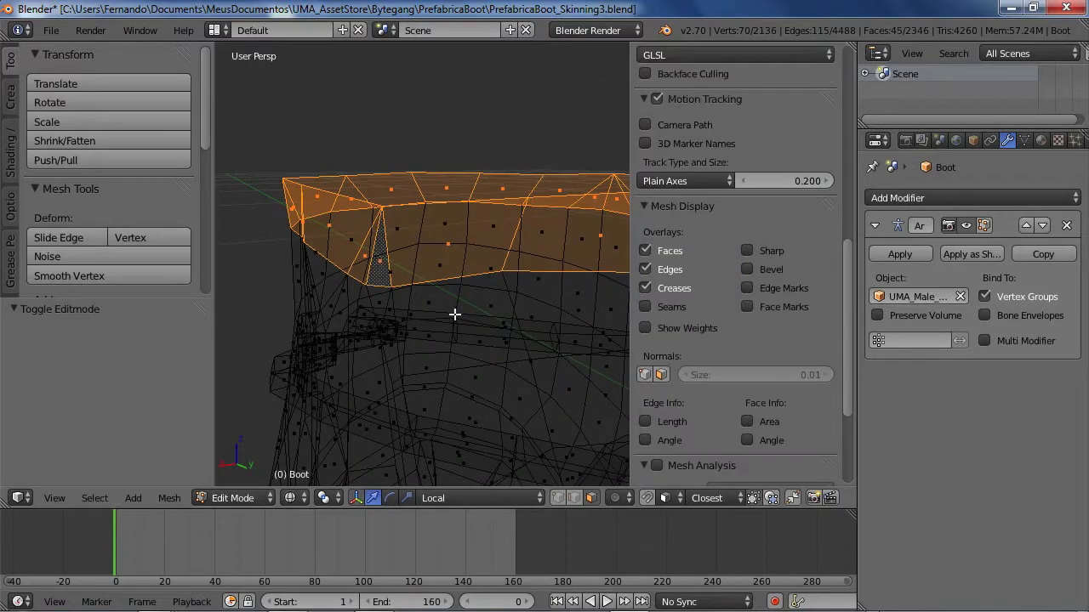
# Step: Narrow the face selection to a single boot's collar band and return to solid shading
pyautogui.scroll(-6, 448, 292)
pyautogui.keyDown('shift'); pyautogui.moveTo(457, 204); pyautogui.dragTo(310, 237, button='middle'); pyautogui.keyUp('shift')
pyautogui.keyDown('shift'); pyautogui.moveTo(489, 313); pyautogui.dragTo(359, 316, button='middle'); pyautogui.keyUp('shift')
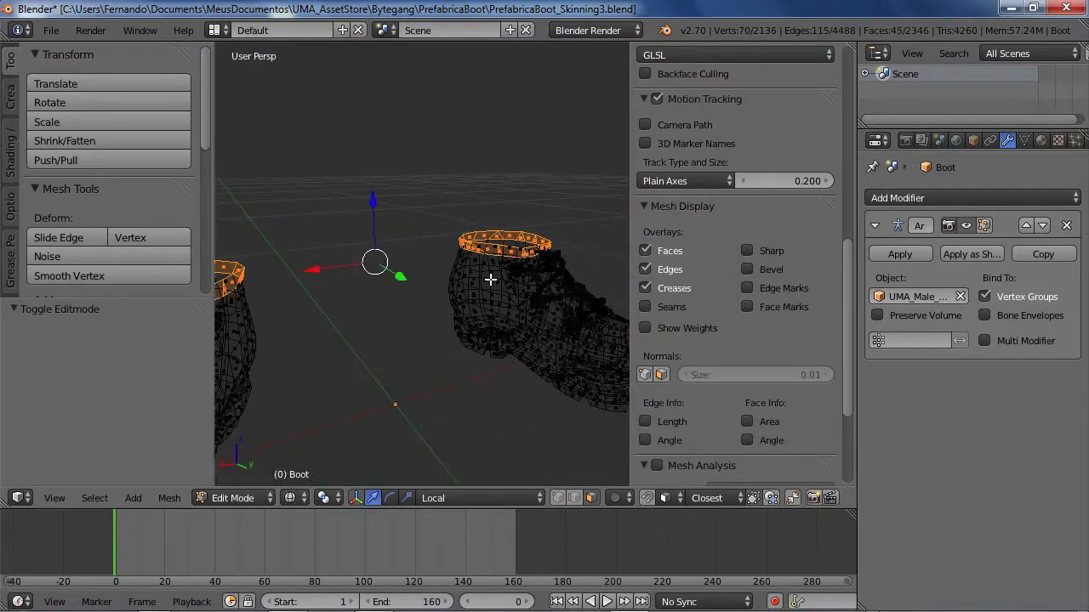
pyautogui.press('KP_Decimal')
pyautogui.moveTo(383, 294); pyautogui.dragTo(400, 409, button='middle')
pyautogui.press('z')
pyautogui.moveTo(476, 301)
pyautogui.mouseDown(button='middle')
pyautogui.moveTo(437, 312)
pyautogui.moveTo(437, 348)
pyautogui.moveTo(507, 320)
pyautogui.moveTo(466, 309)
pyautogui.mouseUp(button='middle')
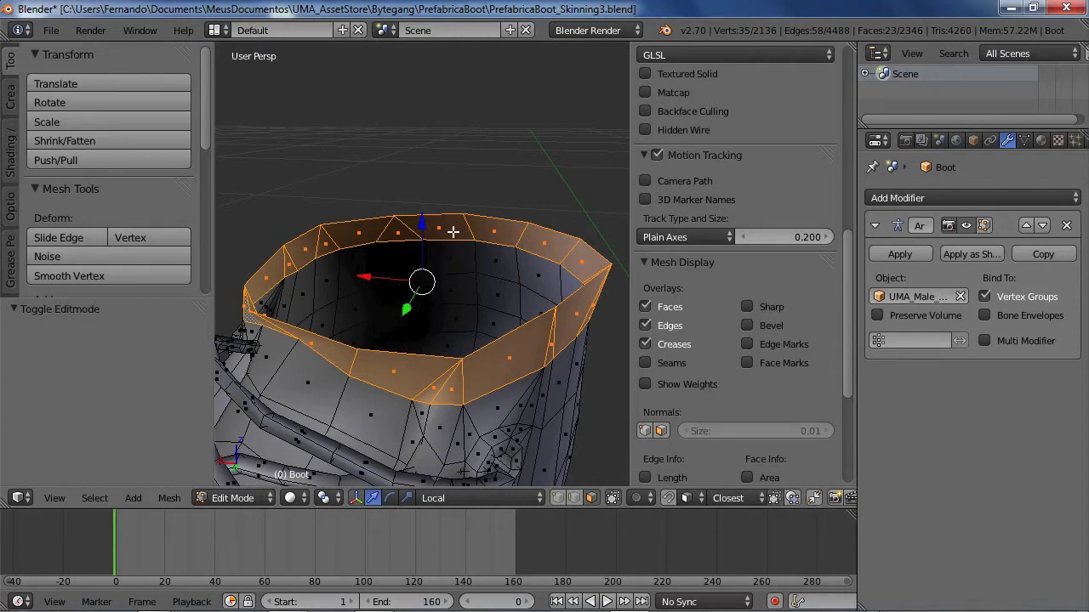
# Step: Duplicate the selected collar band in place, leaving the copy at zero offset
pyautogui.hotkey('shift', 'd')
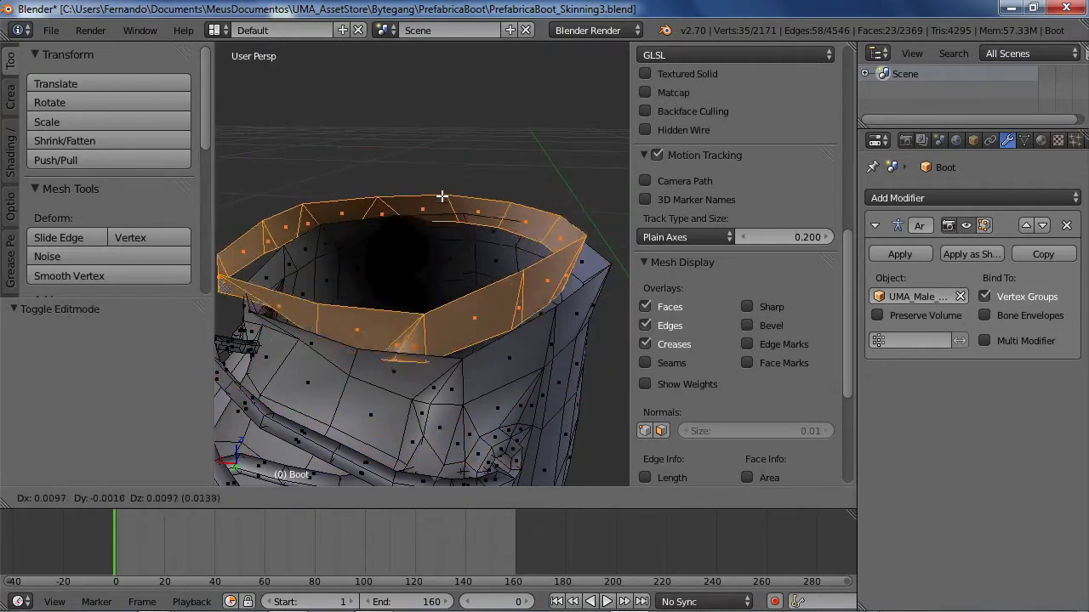
pyautogui.rightClick(483, 131)
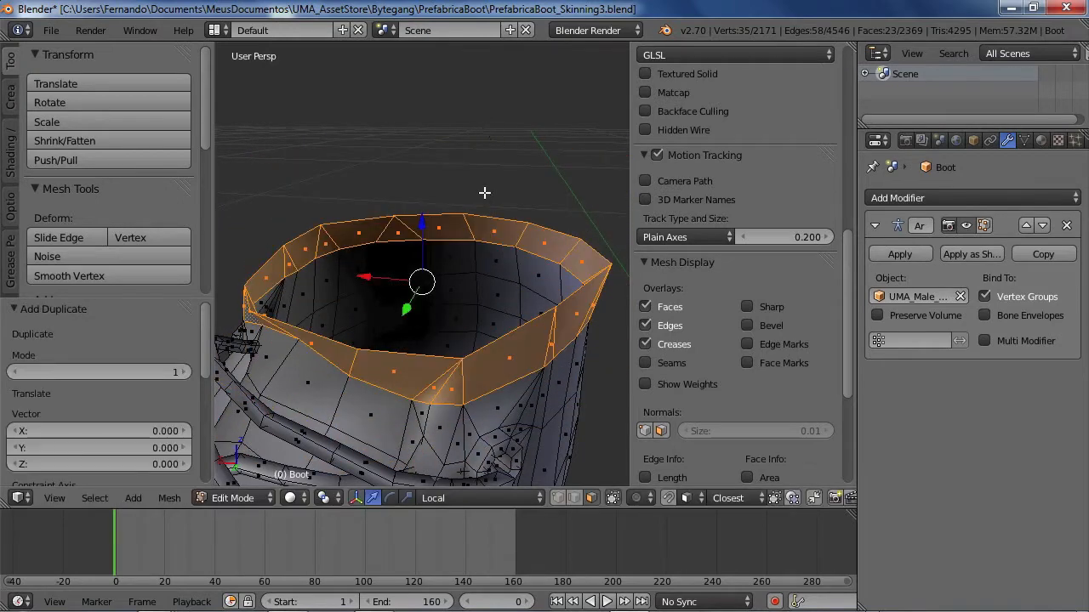
pyautogui.moveTo(461, 311)
pyautogui.mouseDown(button='middle')
pyautogui.moveTo(443, 371)
pyautogui.moveTo(455, 300)
pyautogui.mouseUp(button='middle')
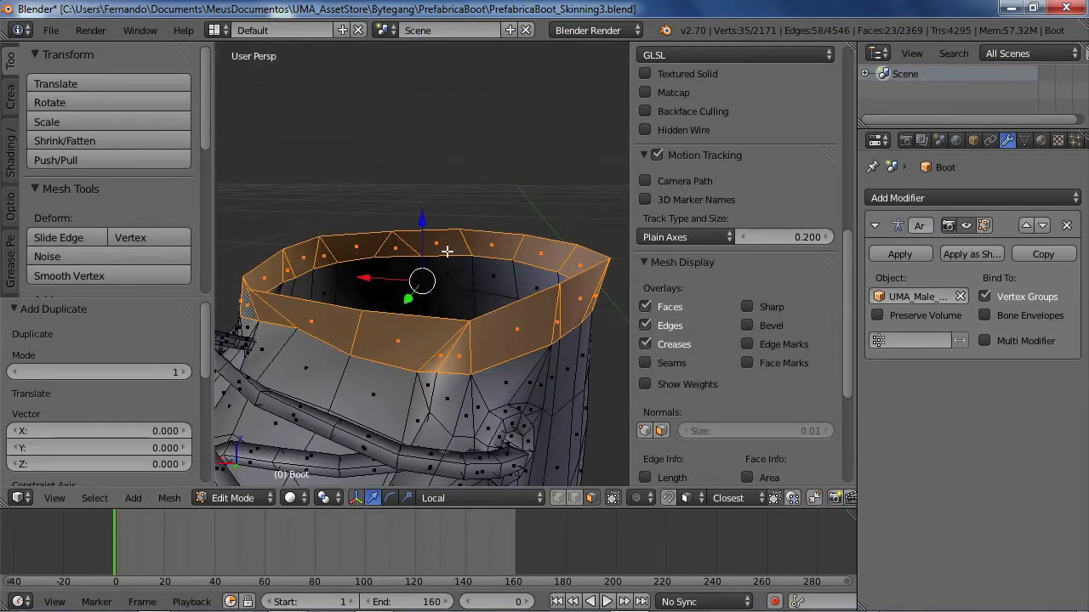
# Step: Invert the selection and hide the rest of the mesh, leaving only the duplicated collar band
pyautogui.click(88, 499)
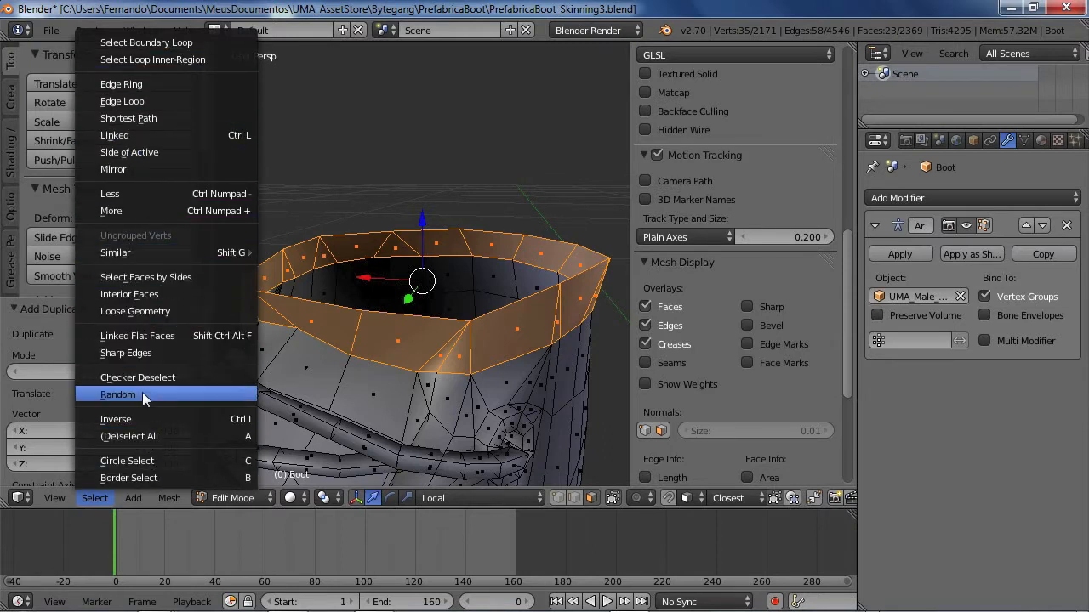
pyautogui.click(238, 421)
pyautogui.moveTo(491, 267); pyautogui.dragTo(453, 315, button='middle')
pyautogui.press('h')
pyautogui.moveTo(454, 346); pyautogui.dragTo(553, 160, button='middle')
# Step: Select the band's lower vertex loop, scale it to about 0.325, and lower it slightly along Z to form a funnel
pyautogui.hotkey('ctrl', 'Tab')
pyautogui.click(267, 236)
pyautogui.keyDown('alt'); pyautogui.rightClick(357, 296); pyautogui.keyUp('alt')
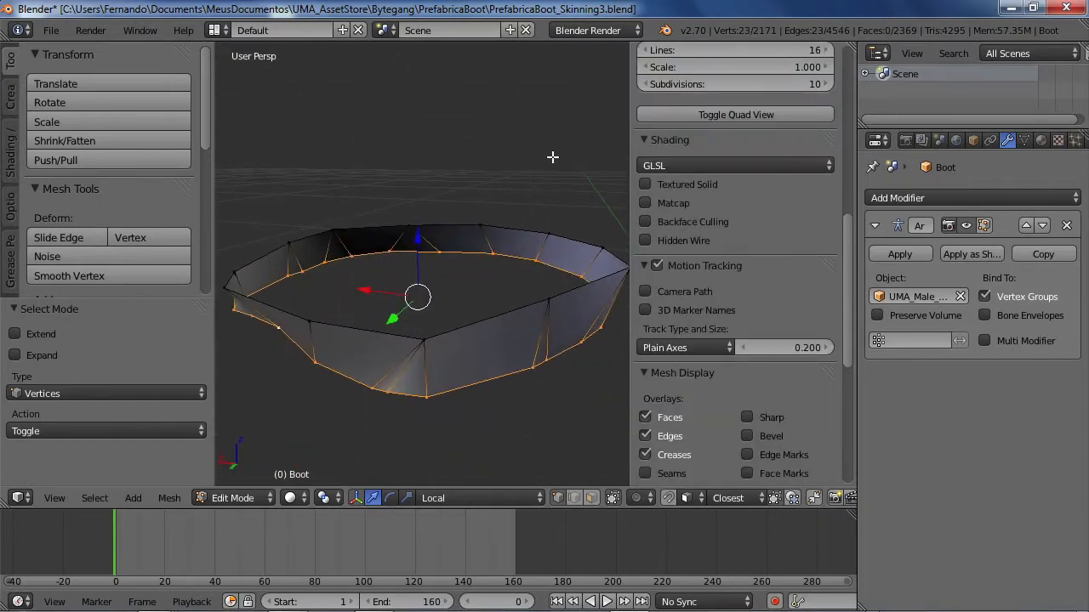
pyautogui.press('s')
pyautogui.click(437, 238)
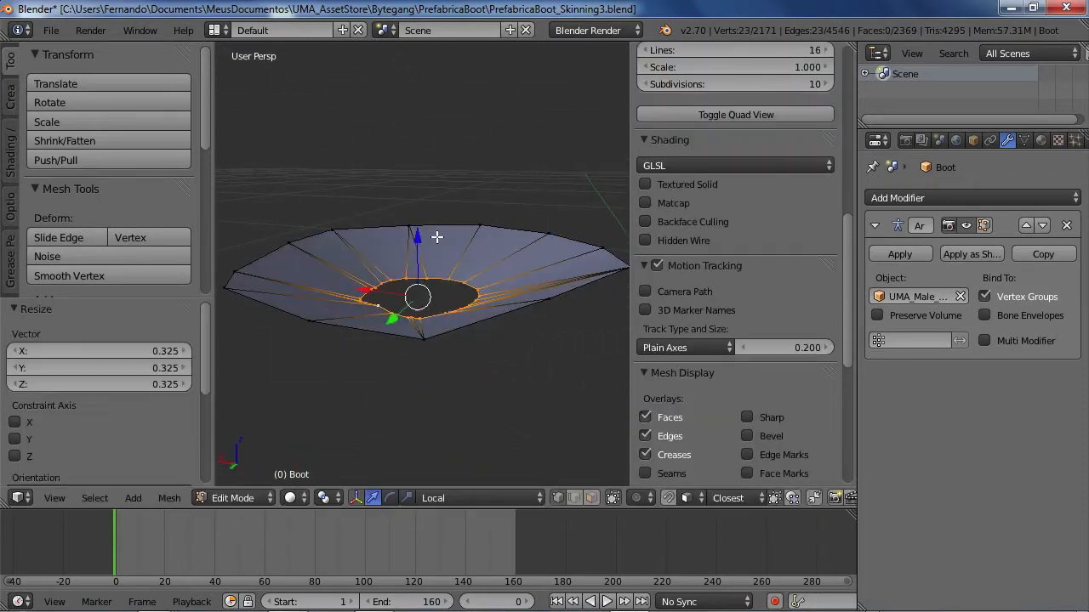
pyautogui.moveTo(411, 258); pyautogui.dragTo(434, 243, button='middle')
pyautogui.moveTo(422, 231); pyautogui.dragTo(422, 271)
pyautogui.moveTo(423, 270); pyautogui.dragTo(441, 287, button='middle')
# Step: Reveal the hidden boot geometry and select only the faces of the new funnel-shaped lining
pyautogui.press('a')
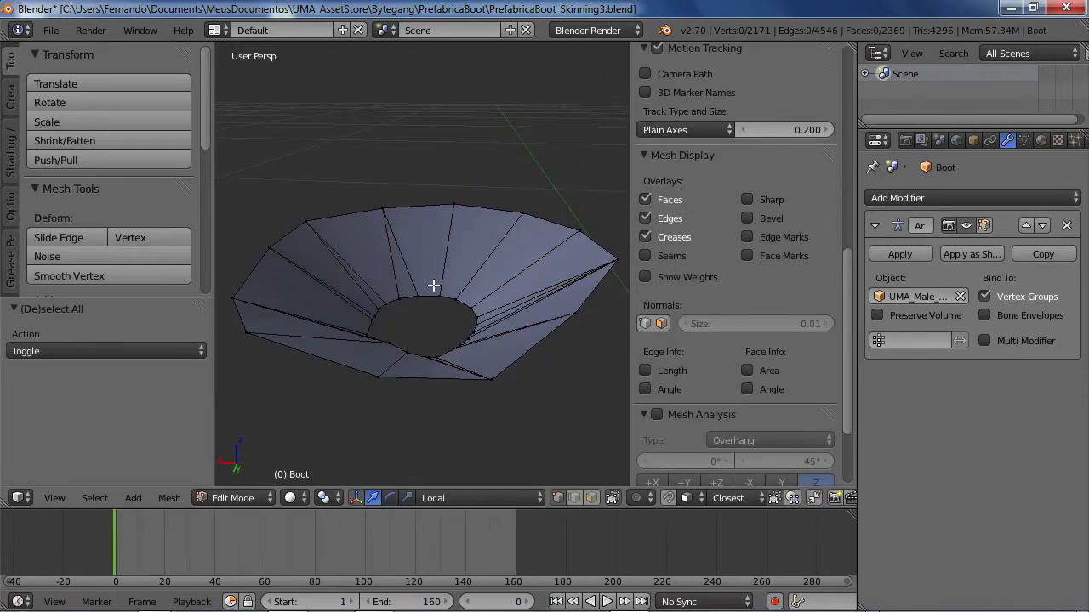
pyautogui.hotkey('alt', 'h')
pyautogui.press('a')
pyautogui.moveTo(487, 331); pyautogui.dragTo(442, 316, button='middle')
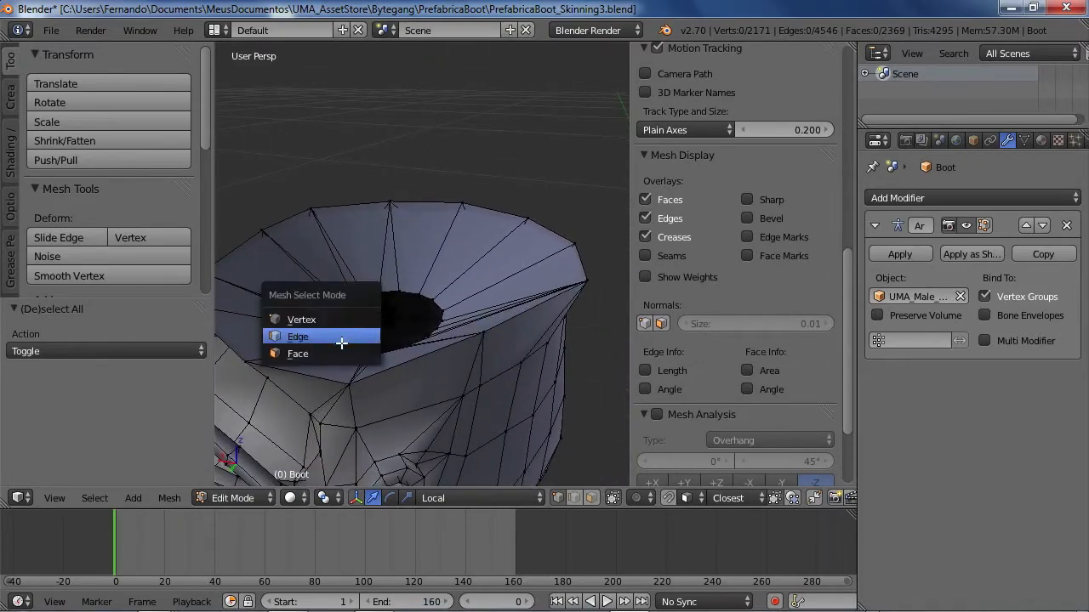
pyautogui.click(306, 353)
pyautogui.rightClick(287, 284)
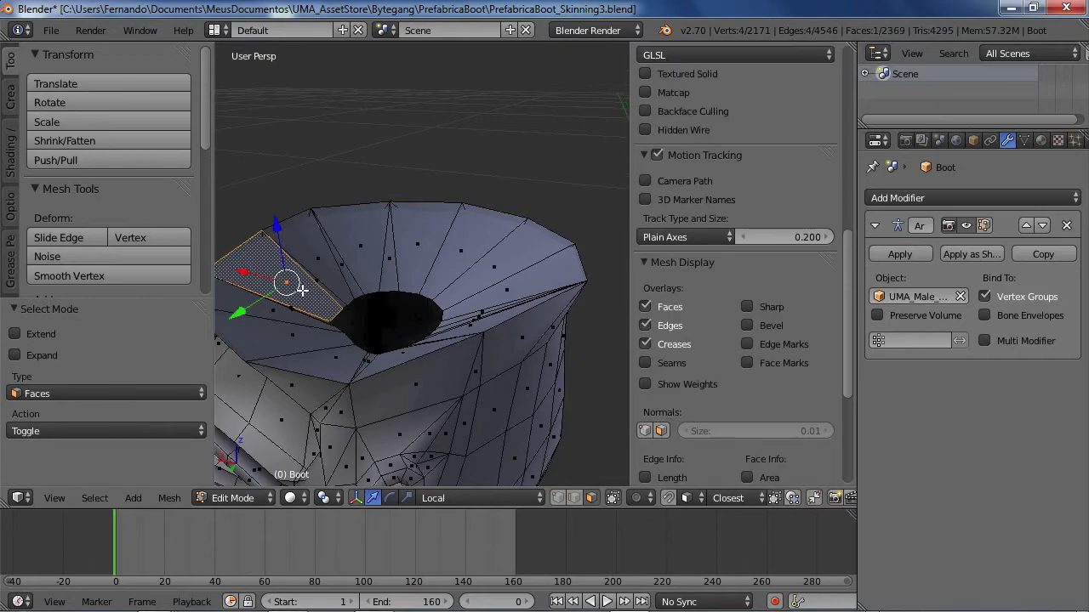
pyautogui.press('ctrl+KP_Add')
pyautogui.press('ctrl+KP_Add')
pyautogui.press('ctrl+KP_Add')
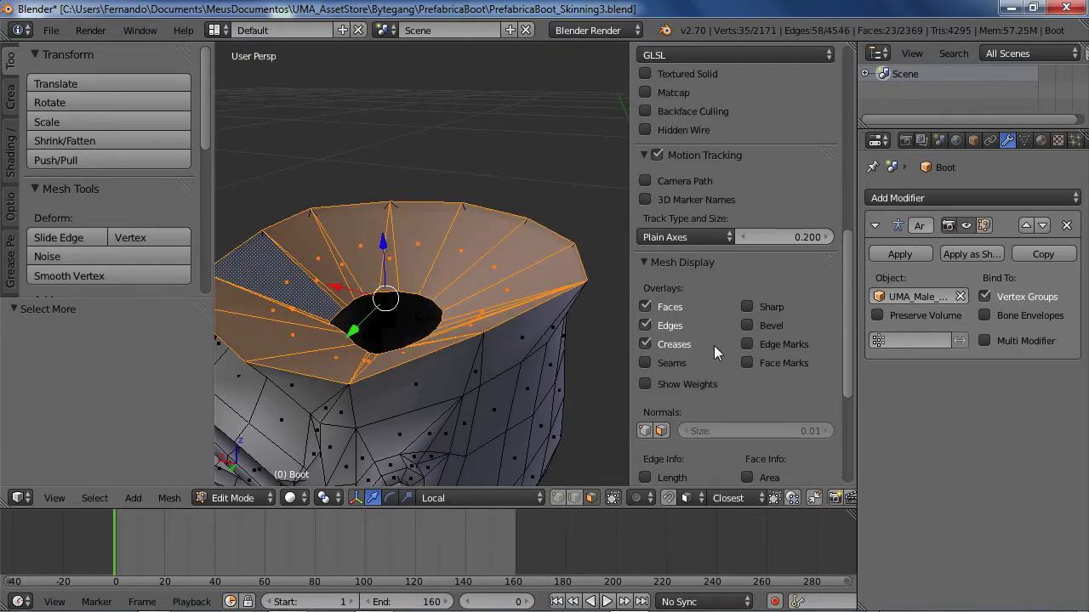
# Step: Turn on the face normals display and flip the normals of the selected lining faces
pyautogui.click(661, 431)
pyautogui.moveTo(553, 281)
pyautogui.mouseDown(button='middle')
pyautogui.moveTo(487, 275)
pyautogui.moveTo(530, 316)
pyautogui.moveTo(521, 335)
pyautogui.mouseUp(button='middle')
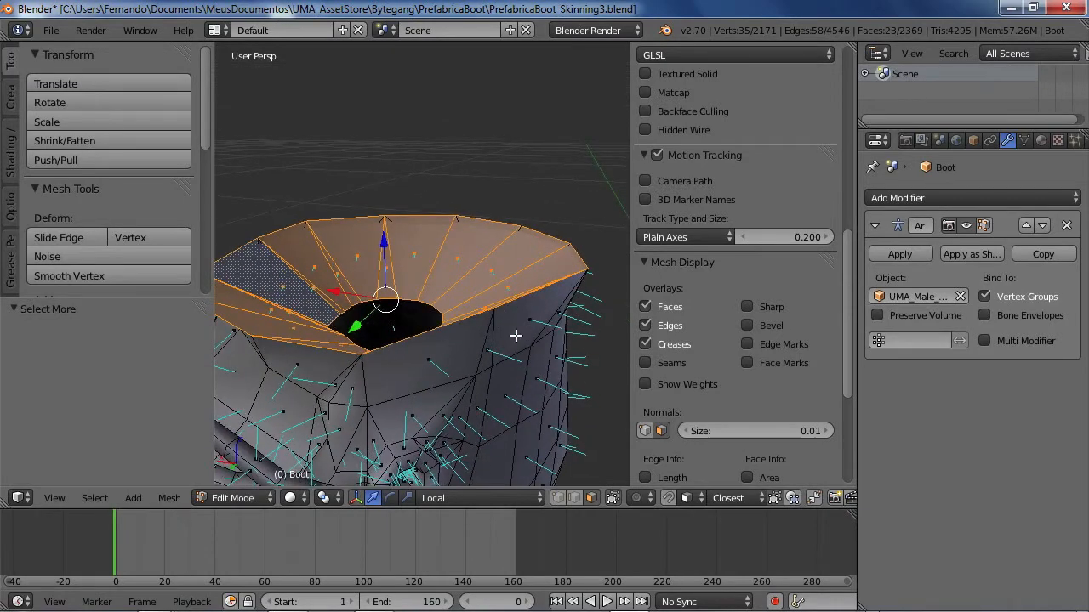
pyautogui.moveTo(442, 364); pyautogui.dragTo(462, 355, button='middle')
pyautogui.press('w')
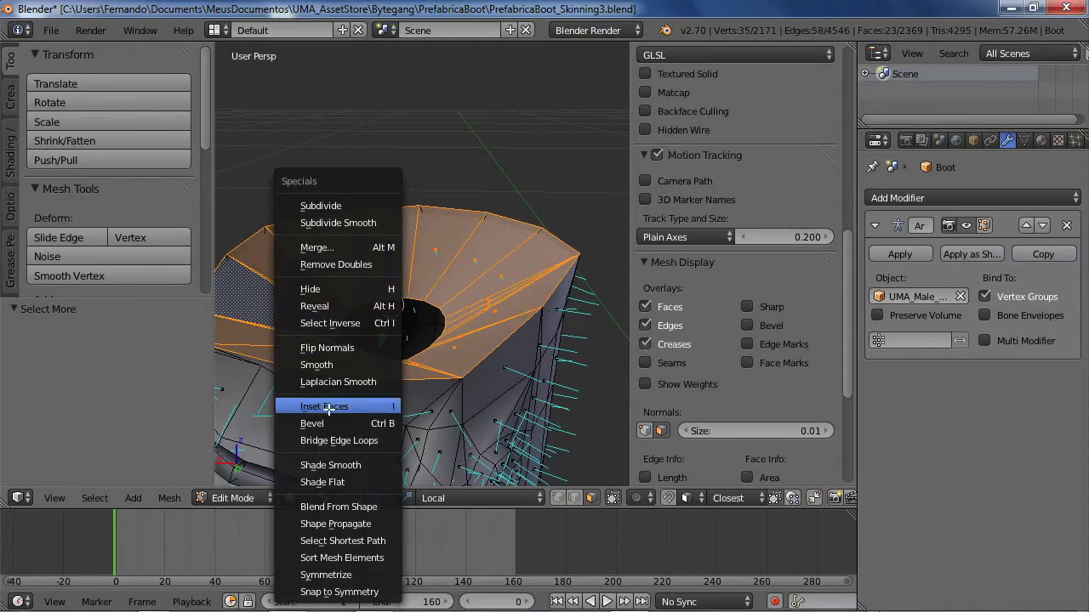
pyautogui.click(360, 349)
# Step: Try moving a corner vertex on the collar rim to test whether the lining is attached to the boot
pyautogui.moveTo(468, 356); pyautogui.dragTo(366, 314, button='middle')
pyautogui.press('a')
pyautogui.hotkey('ctrl', 'Tab')
pyautogui.click(357, 295)
pyautogui.rightClick(358, 340)
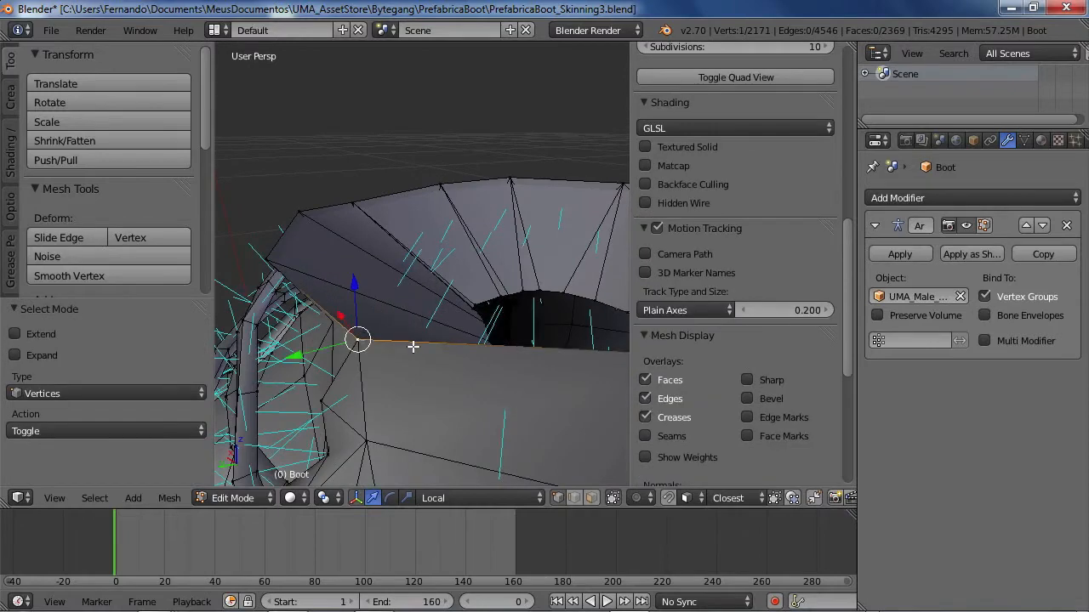
pyautogui.moveTo(407, 345); pyautogui.dragTo(425, 405, button='middle')
pyautogui.press('g')
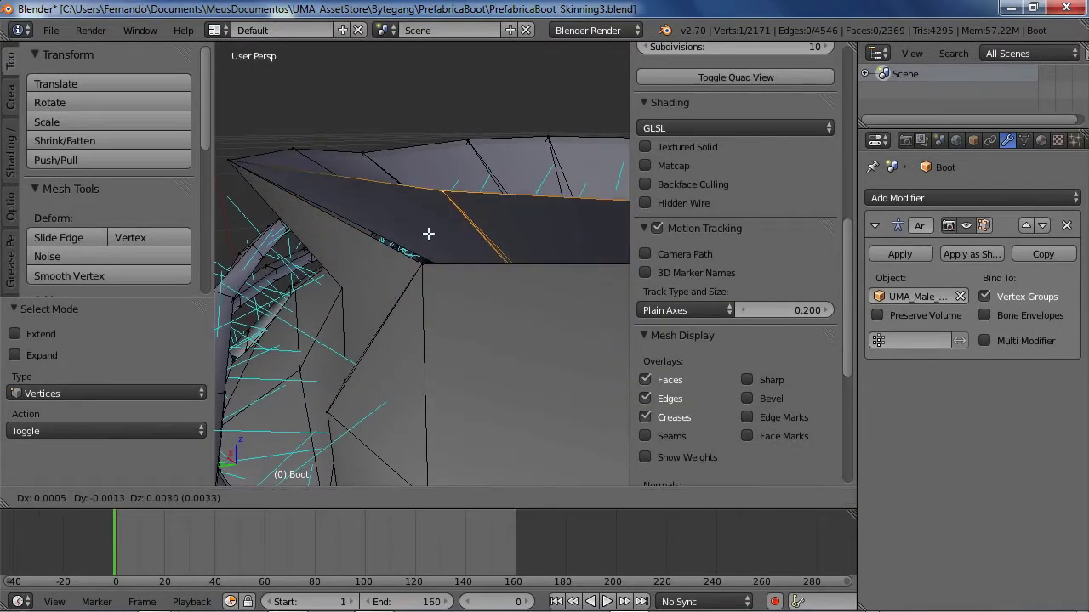
pyautogui.click(430, 263)
pyautogui.moveTo(430, 263)
pyautogui.mouseDown(button='middle')
pyautogui.moveTo(372, 301)
pyautogui.moveTo(413, 267)
pyautogui.mouseUp(button='middle')
pyautogui.press('g')
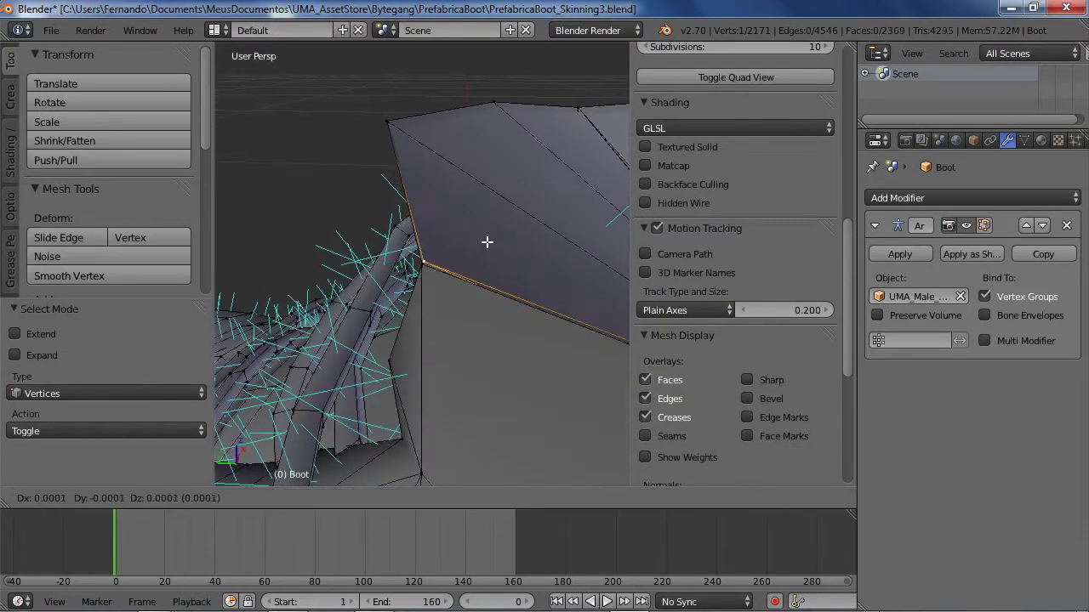
pyautogui.rightClick(512, 211)
# Step: Switch between Edit Mode and Object Mode to examine the shading of the lining and its seam at the rim
pyautogui.press('a')
pyautogui.moveTo(503, 217); pyautogui.dragTo(561, 271, button='middle')
pyautogui.scroll(-4, 460, 392)
pyautogui.moveTo(486, 349); pyautogui.dragTo(478, 296, button='middle')
pyautogui.press('a')
pyautogui.press('Tab')
pyautogui.moveTo(286, 208); pyautogui.dragTo(477, 321, button='middle')
pyautogui.press('Tab')
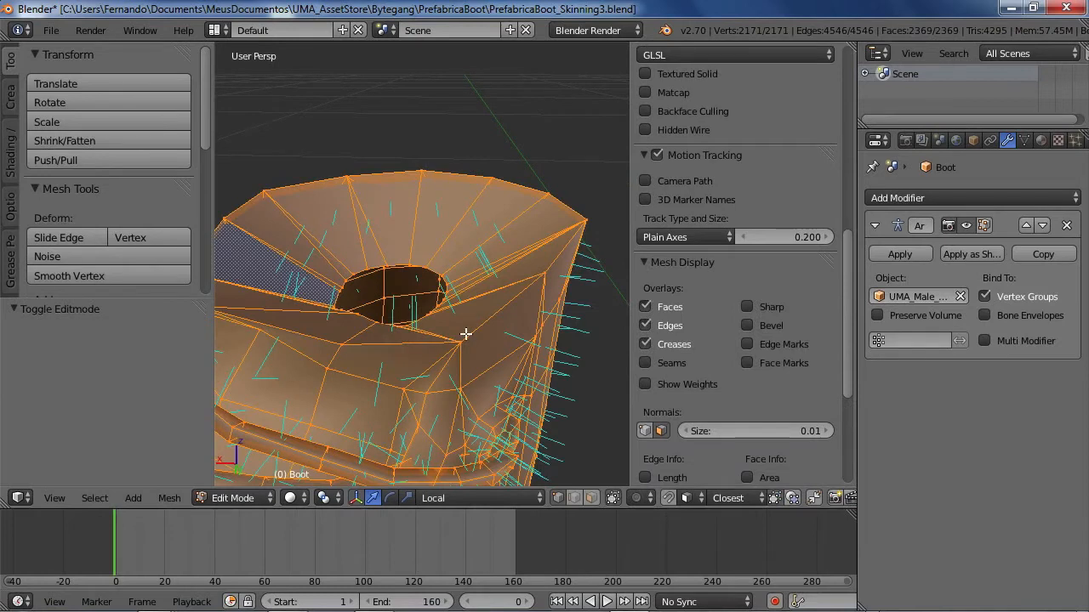
pyautogui.press('Tab')
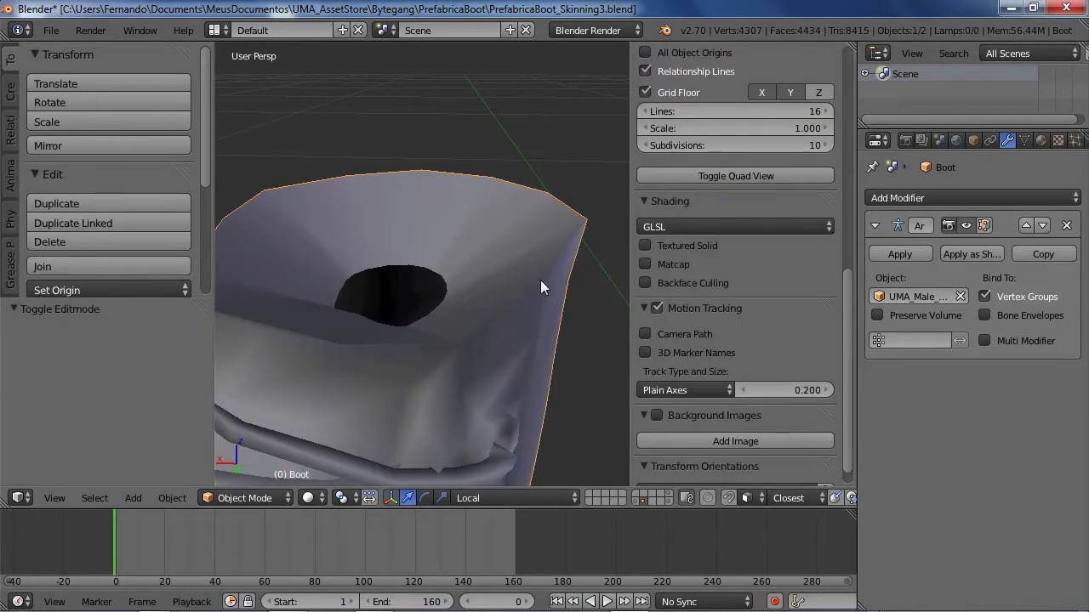
pyautogui.moveTo(537, 279); pyautogui.dragTo(509, 267, button='middle')
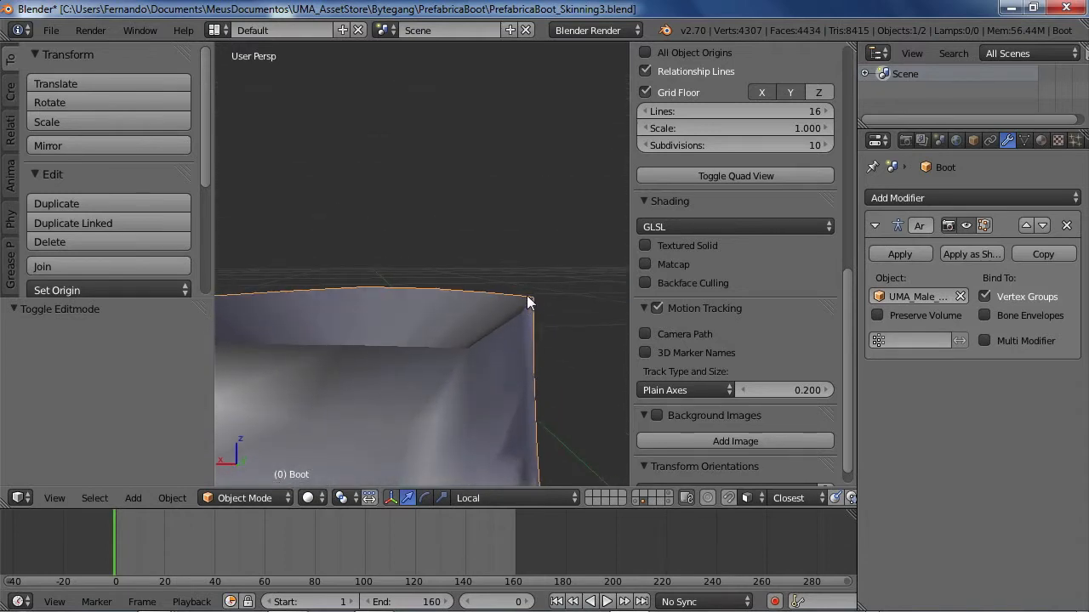
pyautogui.moveTo(529, 309); pyautogui.dragTo(425, 357, button='middle')
# Step: Duplicate the lined boot within the Boot mesh to form the second boot of the pair, and clear the selection
pyautogui.press('Tab')
pyautogui.scroll(-5, 437, 319)
pyautogui.scroll(-3, 446, 342)
pyautogui.scroll(3, 453, 361)
pyautogui.keyDown('shift'); pyautogui.moveTo(481, 396); pyautogui.dragTo(552, 383, button='middle'); pyautogui.keyUp('shift')
pyautogui.press('a')
pyautogui.press('z')
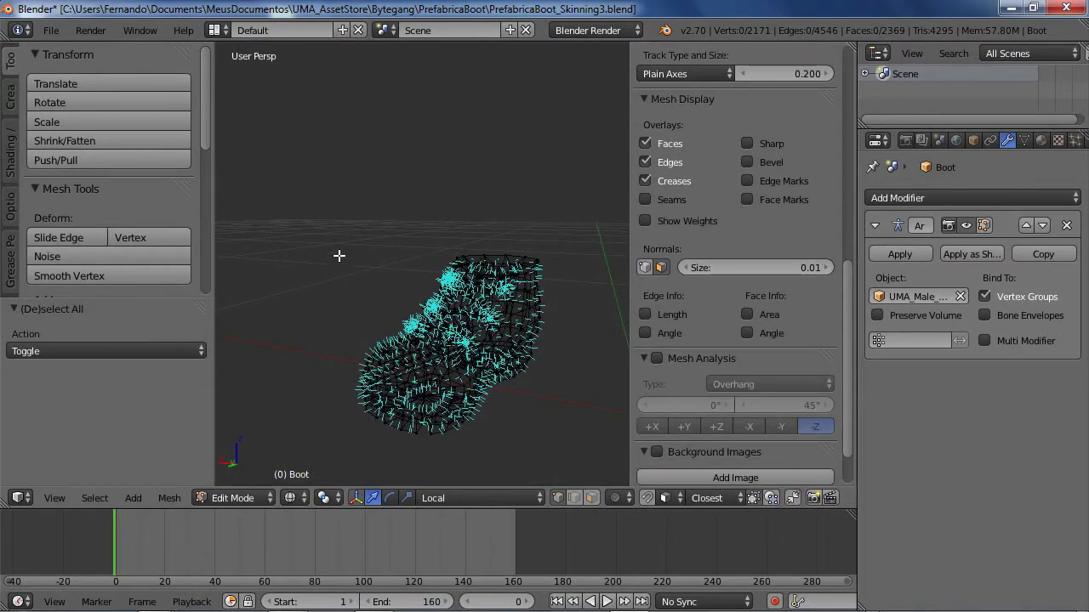
pyautogui.moveTo(357, 260); pyautogui.dragTo(554, 388)
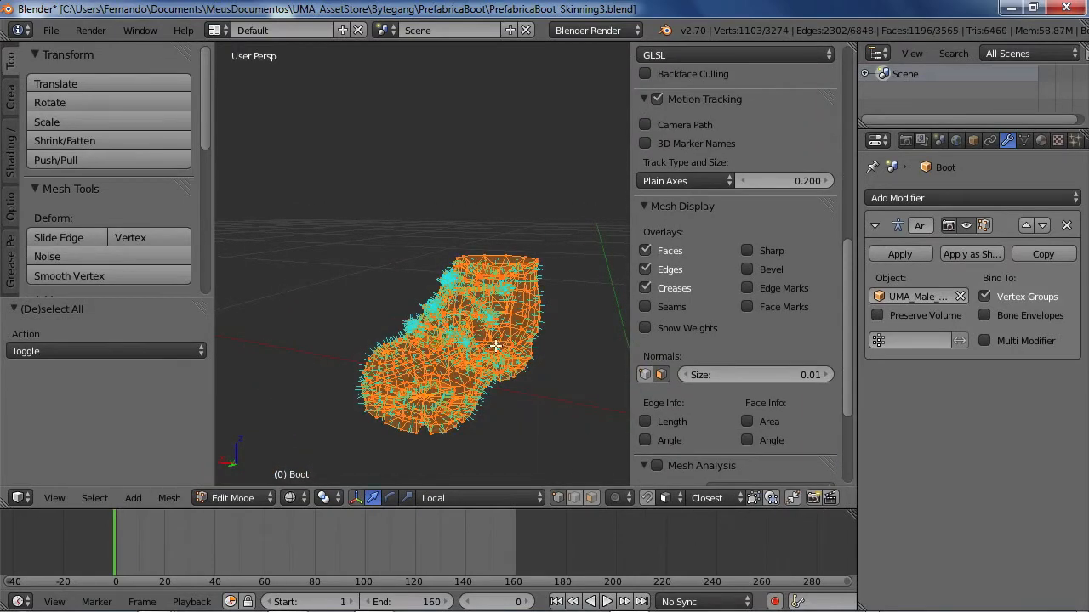
pyautogui.click(382, 308)
pyautogui.press('a')
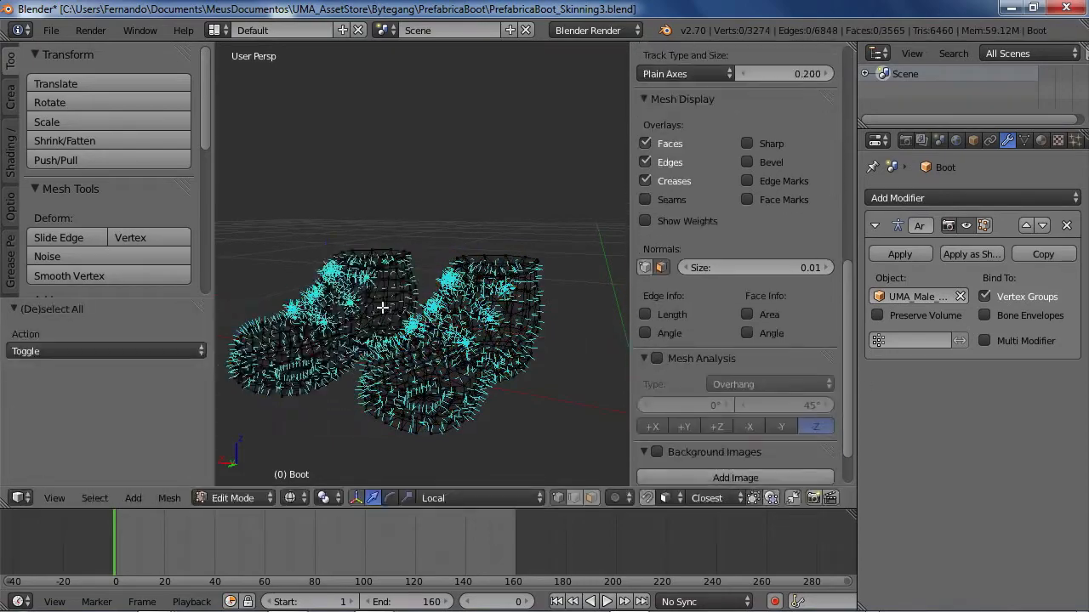
# Step: Select the copied boot's linked geometry and remove its double vertices with a 0.0001 merge distance
pyautogui.press('l')
pyautogui.press('KP_Decimal')
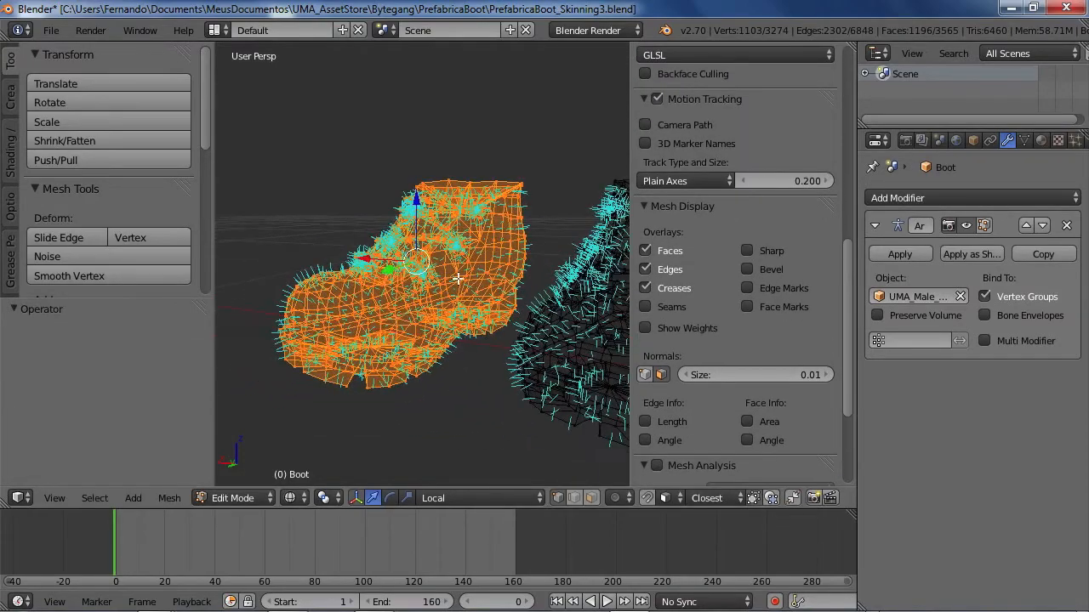
pyautogui.scroll(4, 465, 389)
pyautogui.moveTo(464, 312)
pyautogui.keyDown('shift'); pyautogui.mouseDown(button='middle')
pyautogui.moveTo(465, 389)
pyautogui.moveTo(432, 257)
pyautogui.moveTo(448, 281)
pyautogui.mouseUp(button='middle'); pyautogui.keyUp('shift')
pyautogui.press('z')
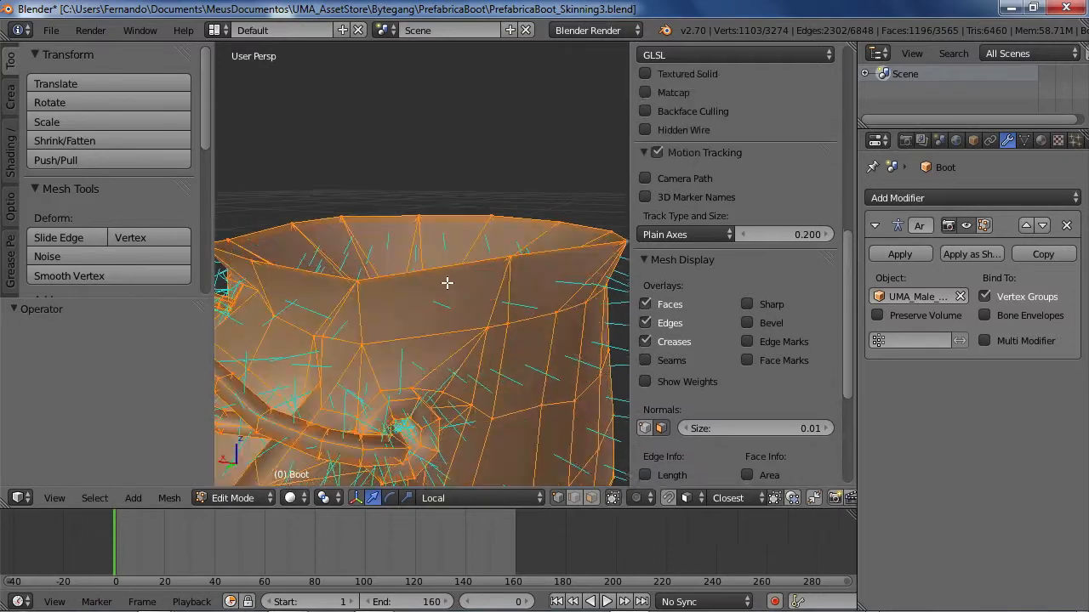
pyautogui.moveTo(207, 114); pyautogui.dragTo(211, 260)
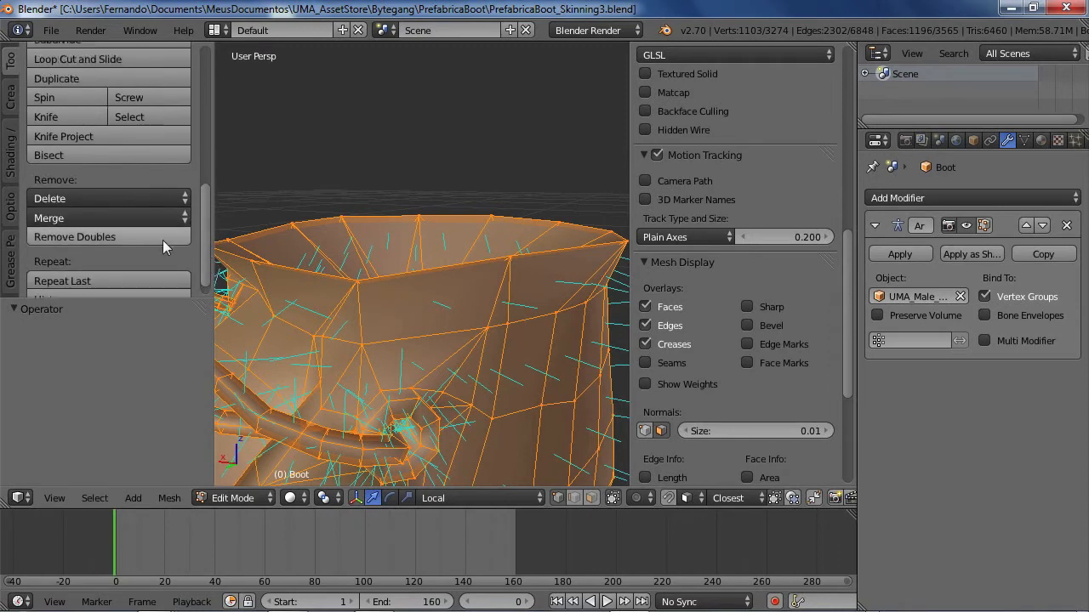
pyautogui.click(75, 238)
pyautogui.moveTo(377, 267); pyautogui.dragTo(417, 282, button='middle')
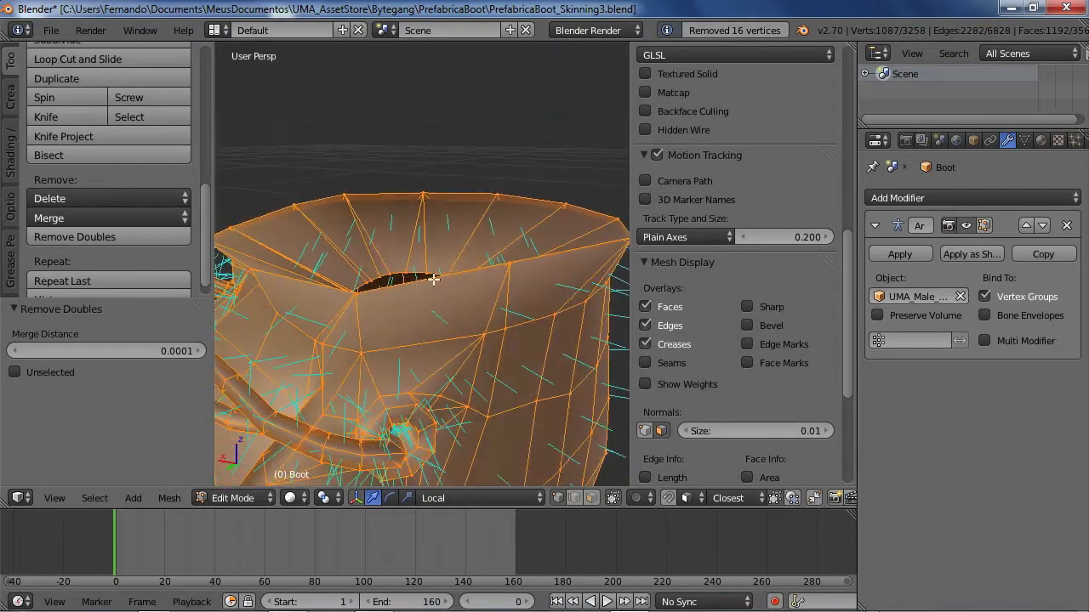
pyautogui.press('a')
# Step: Try moving a rim vertex on the merged boot to test the weld between lining and collar
pyautogui.hotkey('ctrl', 'Tab')
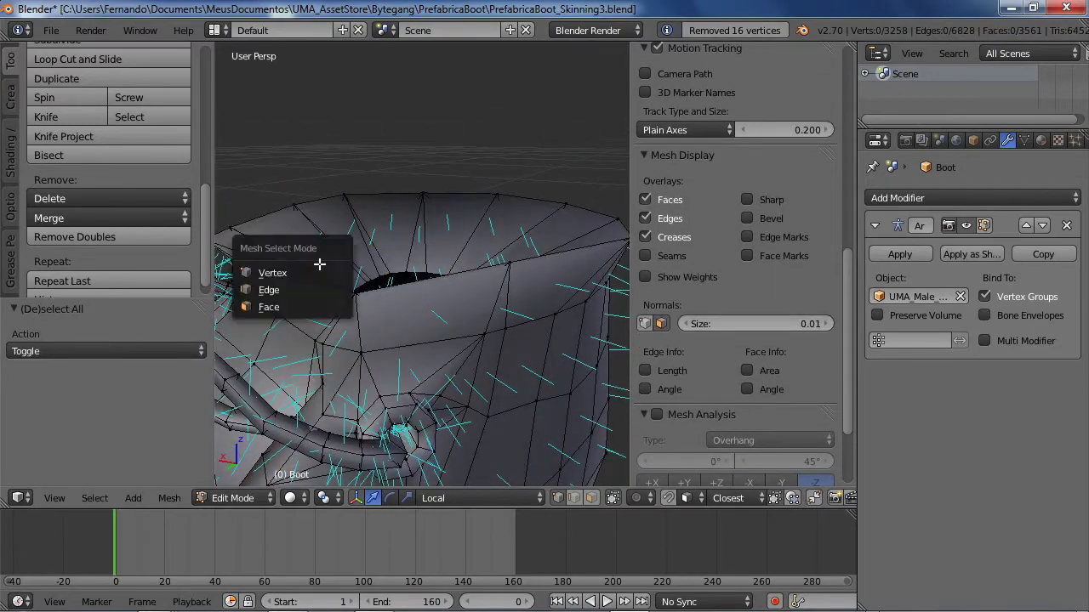
pyautogui.rightClick(510, 263)
pyautogui.press('g')
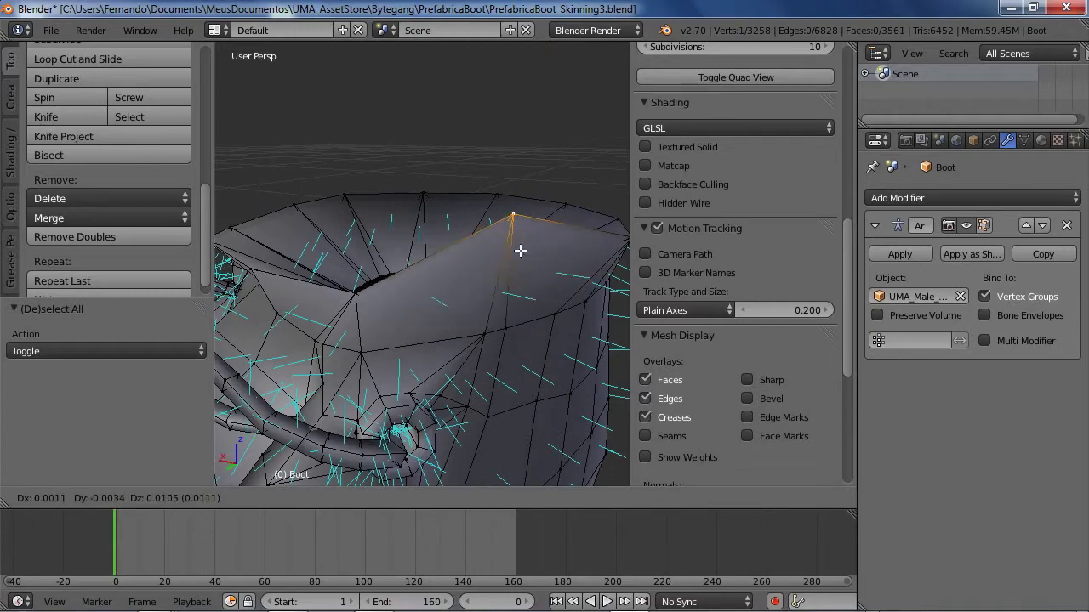
pyautogui.rightClick(520, 307)
# Step: Return to Object Mode and compare the shading of the rim and lining on both boots
pyautogui.moveTo(497, 325); pyautogui.dragTo(553, 345, button='middle')
pyautogui.click(232, 498)
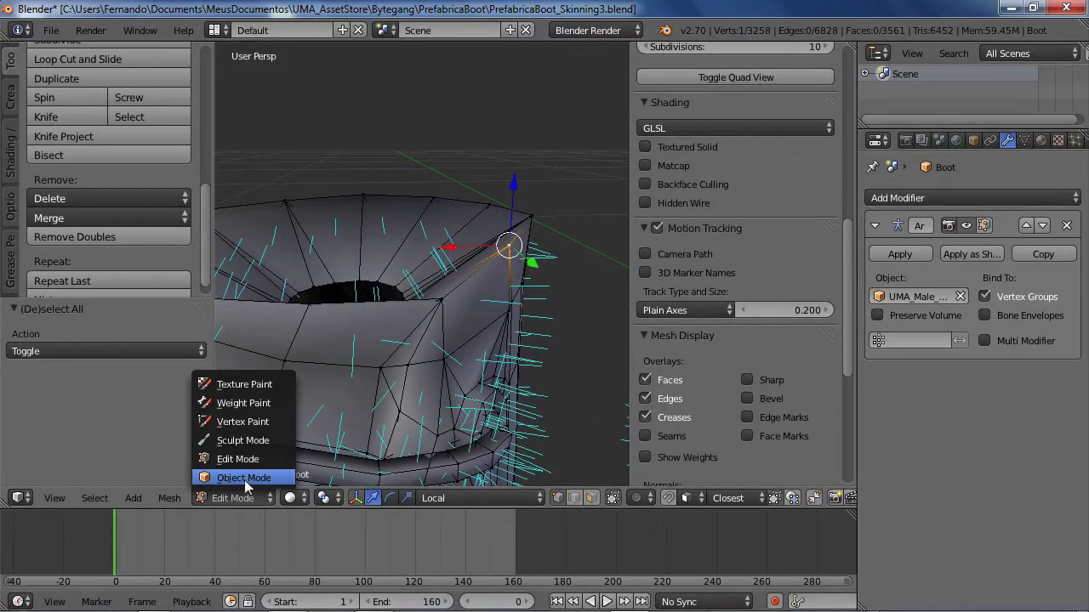
pyautogui.scroll(-3, 516, 272)
pyautogui.click(232, 497)
pyautogui.click(254, 477)
pyautogui.moveTo(519, 376); pyautogui.dragTo(408, 315, button='middle')
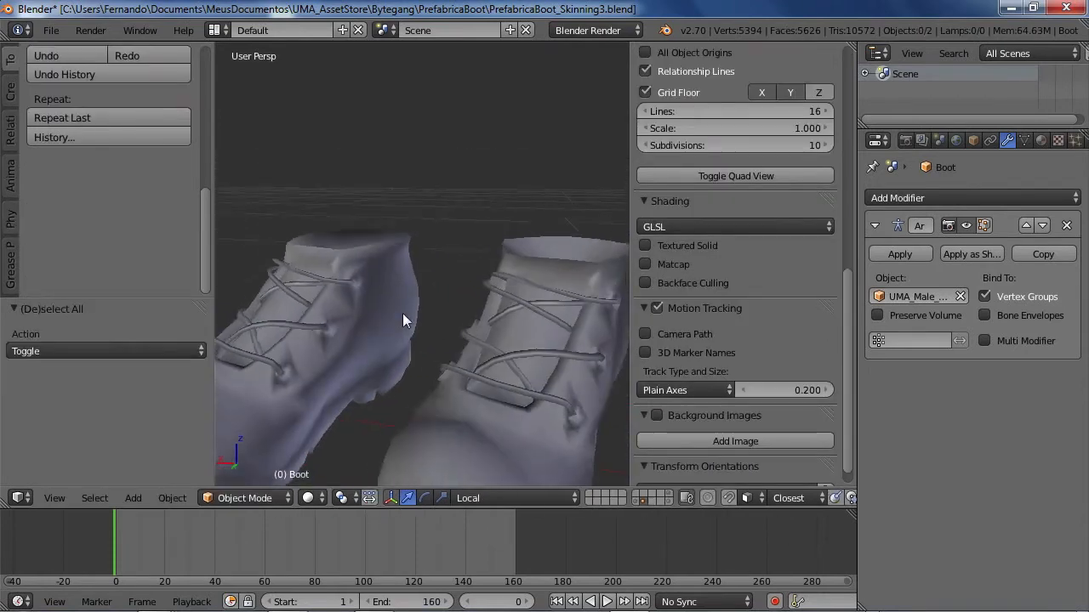
pyautogui.scroll(-2, 410, 312)
pyautogui.moveTo(430, 273)
pyautogui.mouseDown(button='middle')
pyautogui.moveTo(443, 318)
pyautogui.moveTo(409, 316)
pyautogui.moveTo(406, 263)
pyautogui.moveTo(355, 301)
pyautogui.moveTo(466, 319)
pyautogui.moveTo(336, 306)
pyautogui.moveTo(388, 327)
pyautogui.moveTo(412, 375)
pyautogui.moveTo(365, 311)
pyautogui.mouseUp(button='middle')
pyautogui.scroll(3, 404, 276)
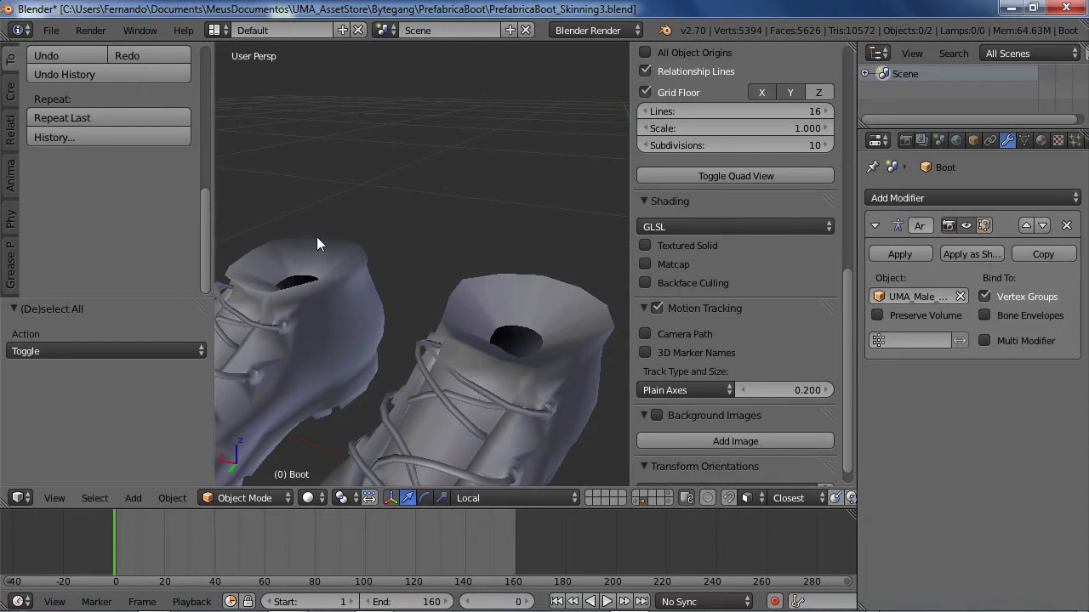
pyautogui.moveTo(380, 270)
pyautogui.mouseDown(button='middle')
pyautogui.moveTo(352, 324)
pyautogui.moveTo(459, 303)
pyautogui.moveTo(447, 262)
pyautogui.moveTo(379, 244)
pyautogui.moveTo(364, 221)
pyautogui.moveTo(387, 264)
pyautogui.mouseUp(button='middle')
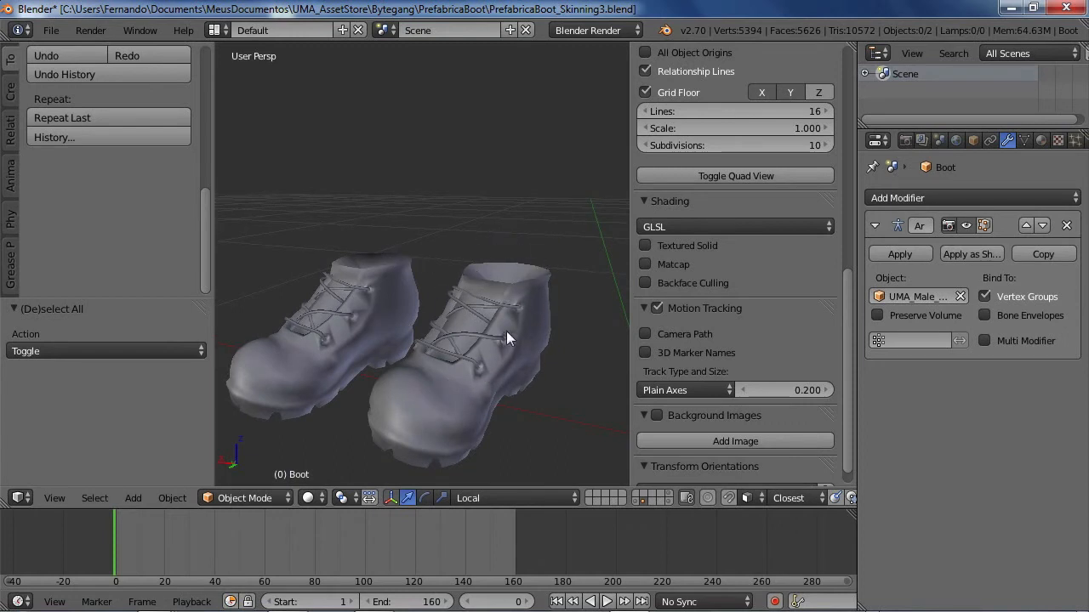
pyautogui.scroll(4, 507, 331)
pyautogui.moveTo(296, 311); pyautogui.dragTo(380, 237, button='middle')
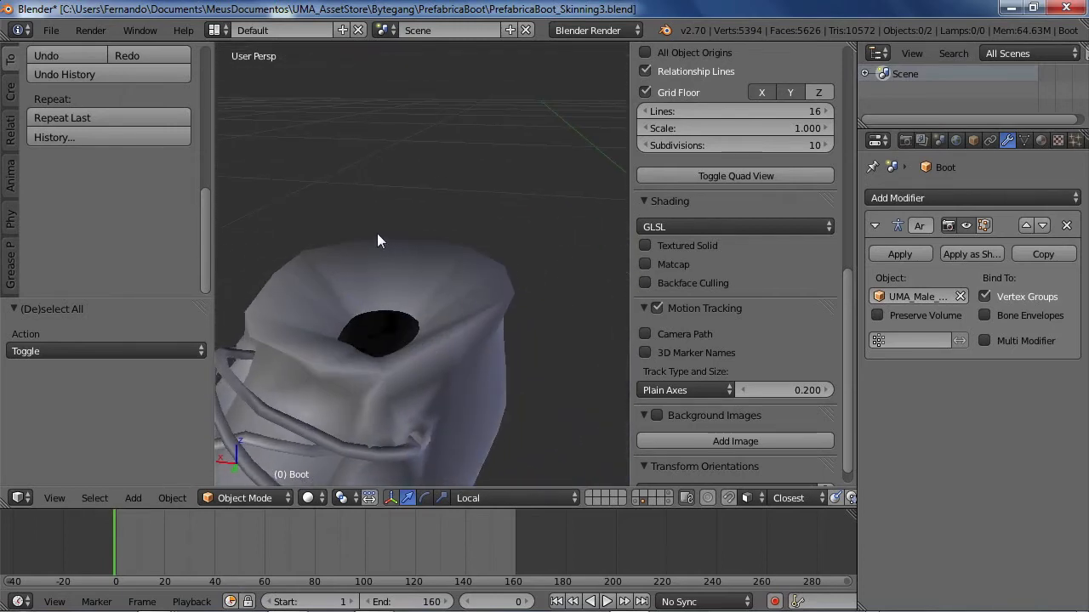